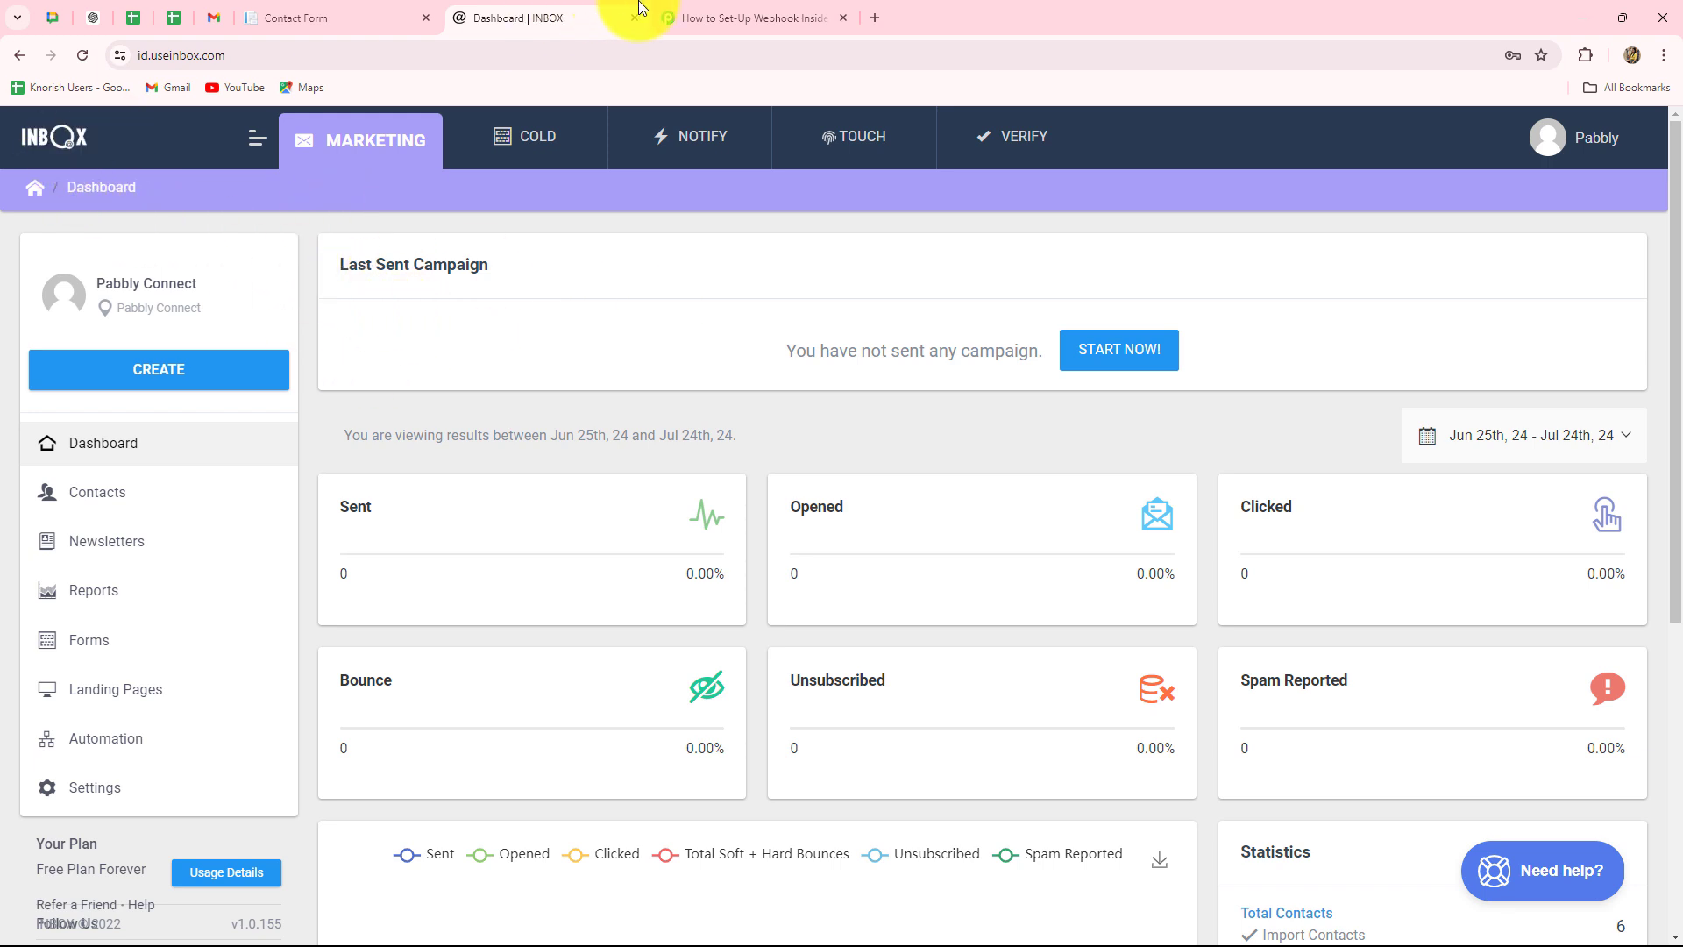
# - Switch between the INBOX and Pabbly Connect tabs, ending on the 'How to Set-Up Webhook Inside INBOX?' workflow
pyautogui.click(754, 17)
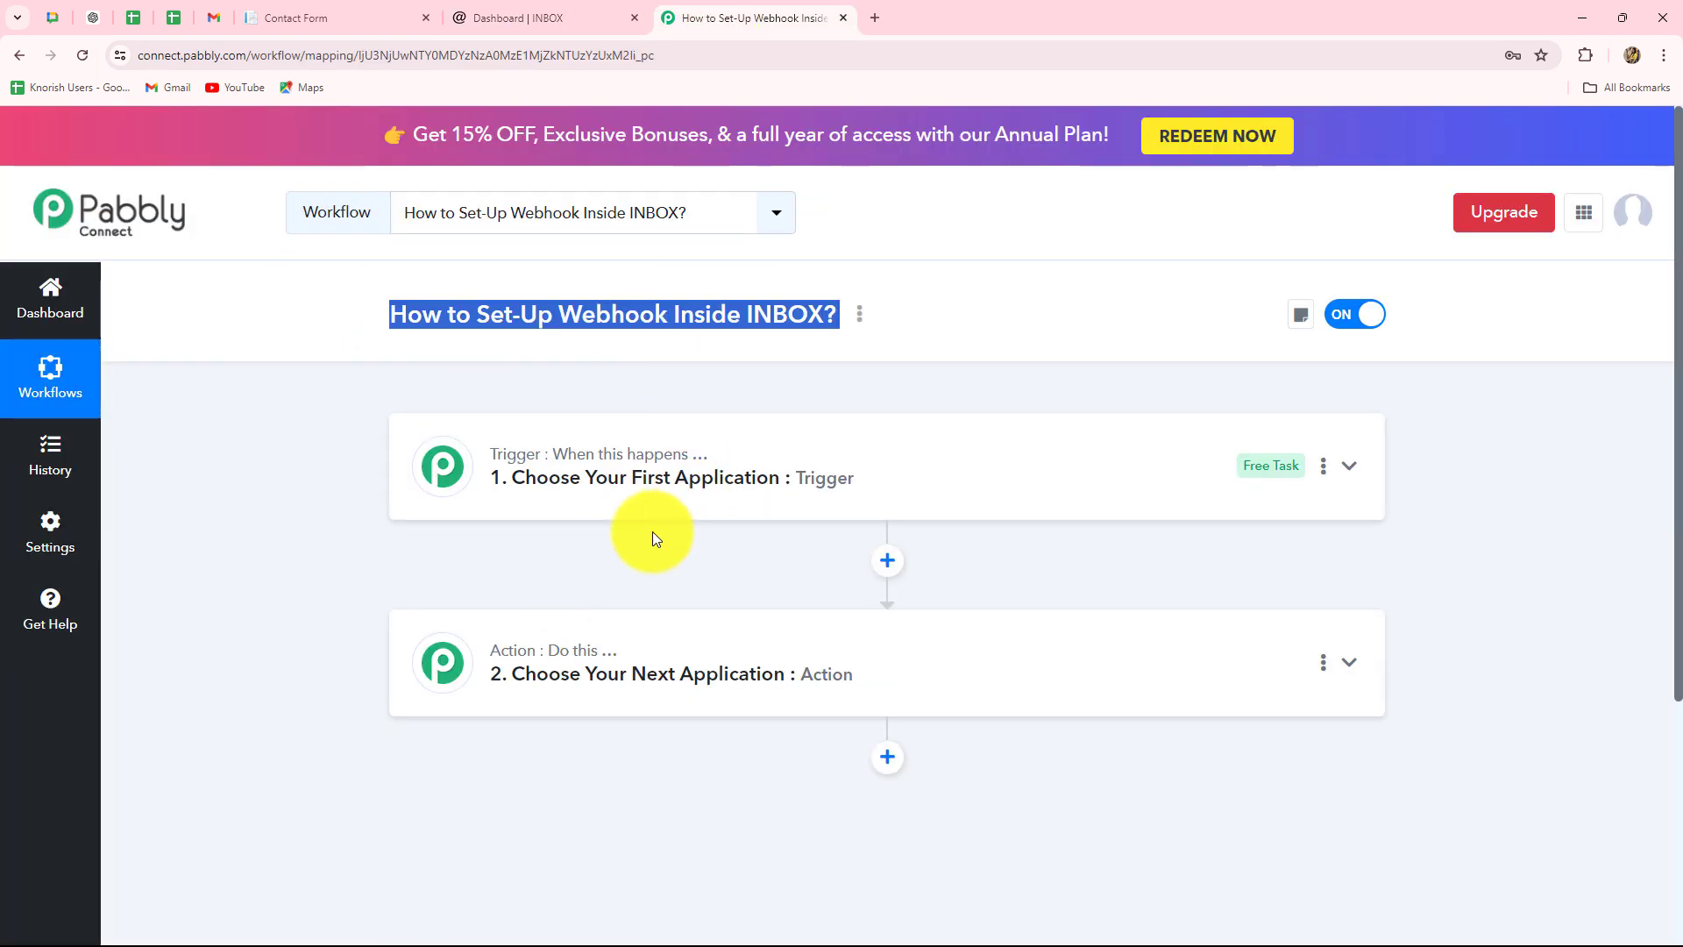
pyautogui.click(587, 20)
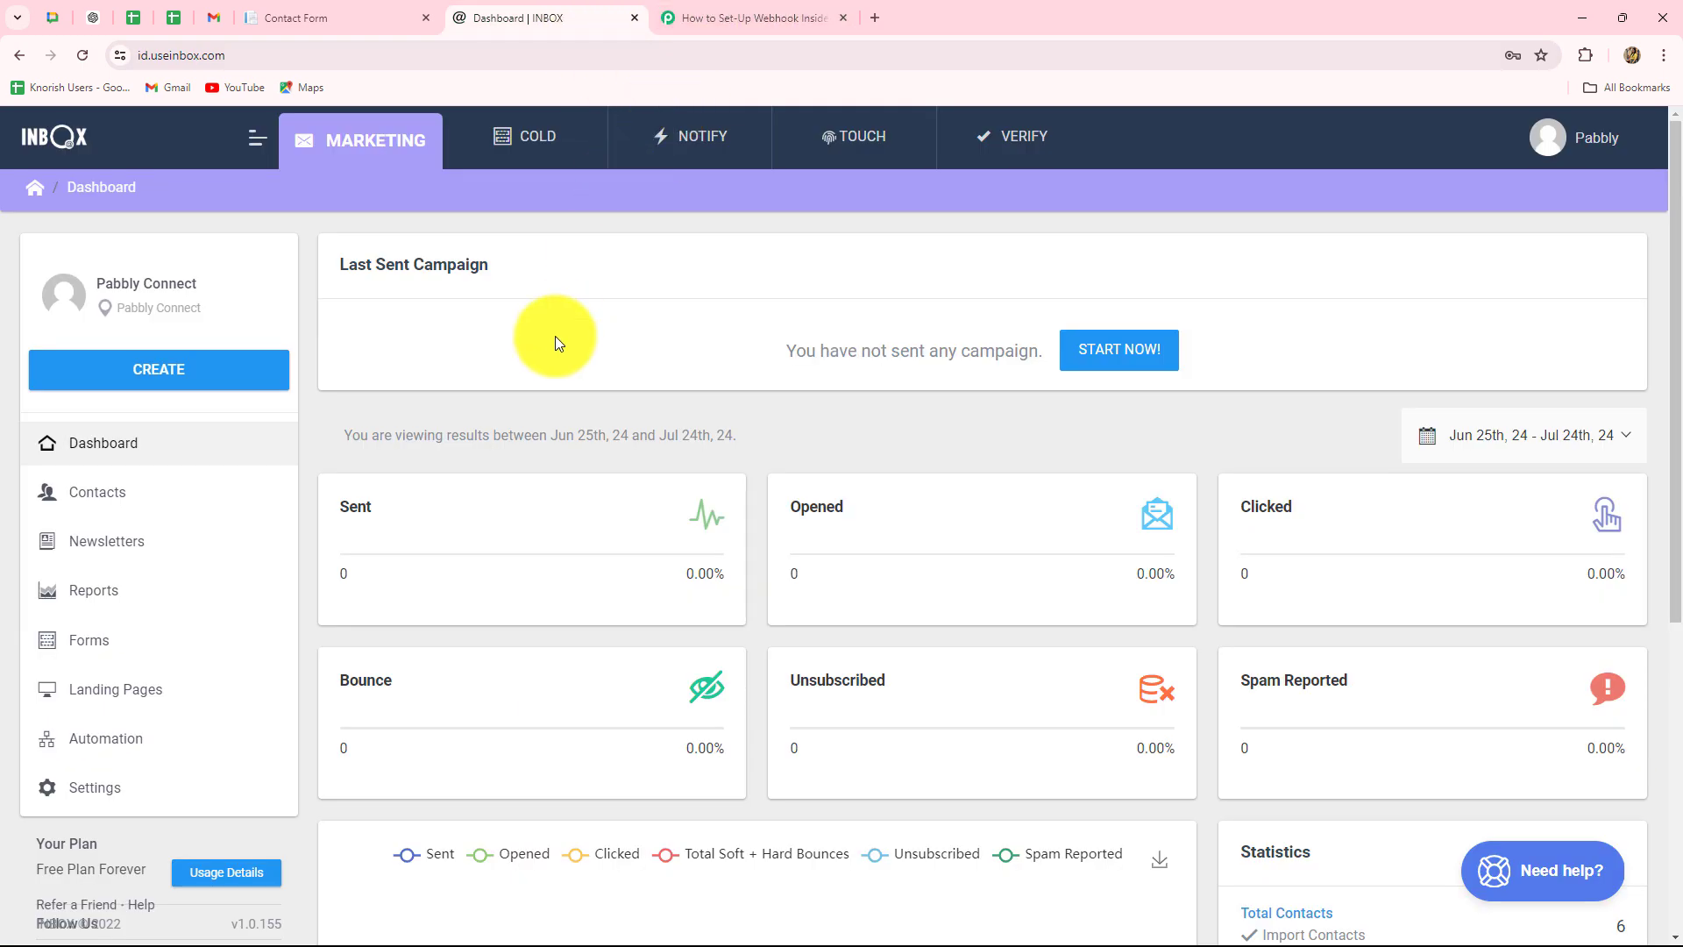
pyautogui.click(680, 17)
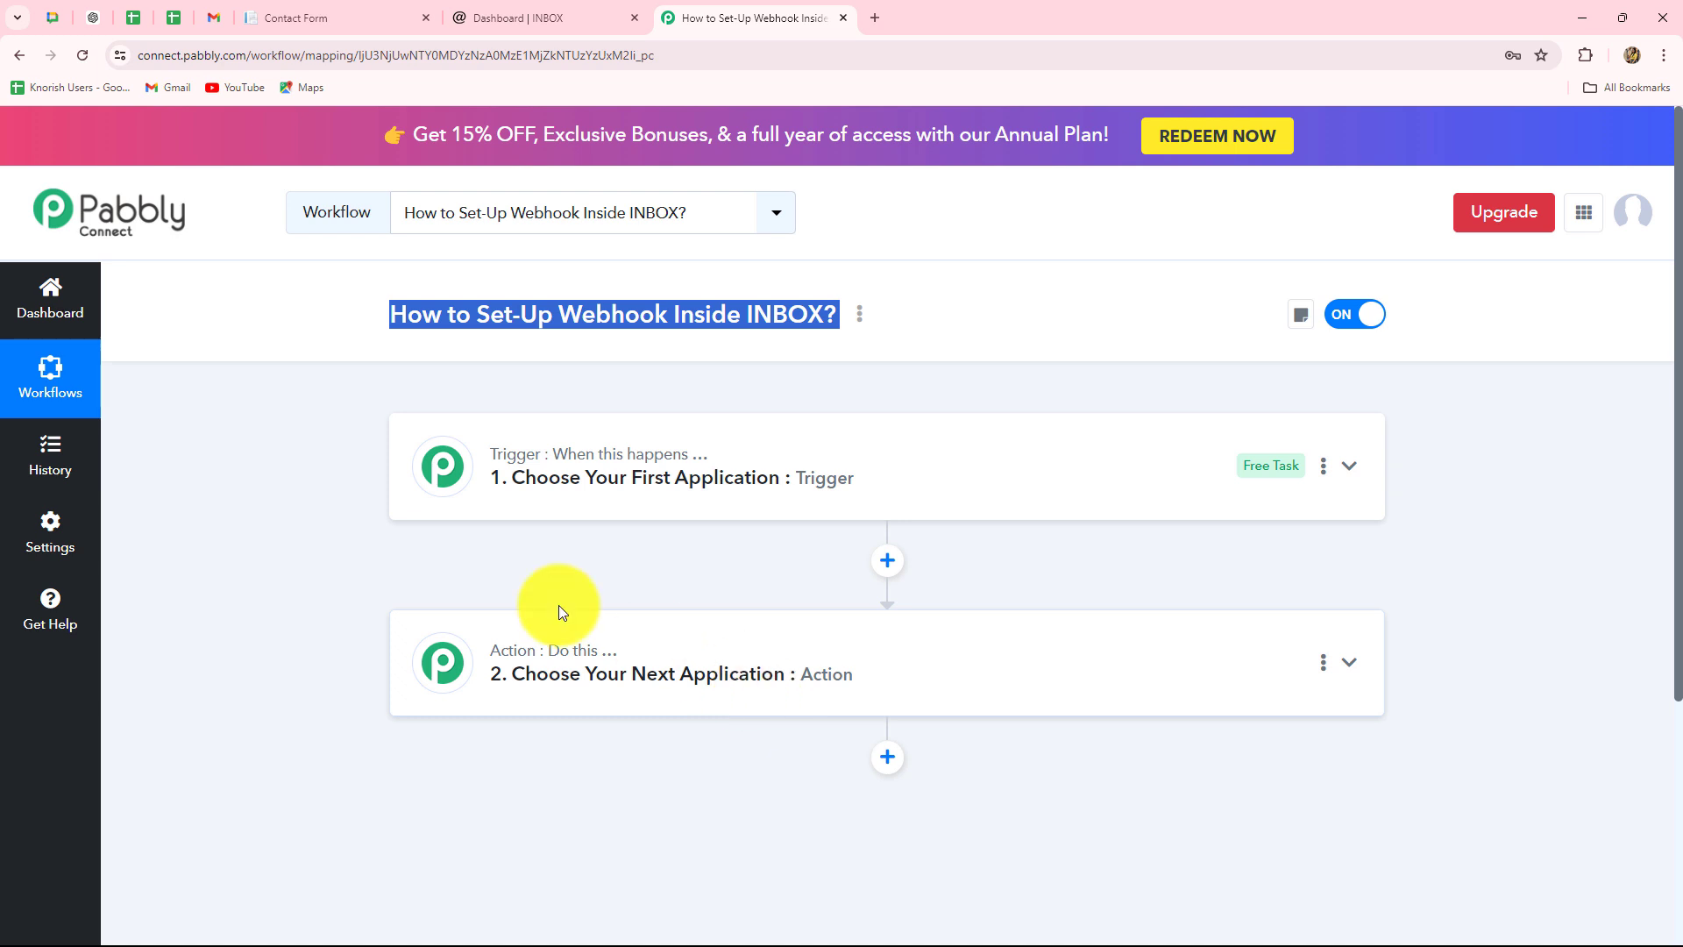
pyautogui.click(552, 526)
pyautogui.moveTo(559, 314); pyautogui.dragTo(669, 324)
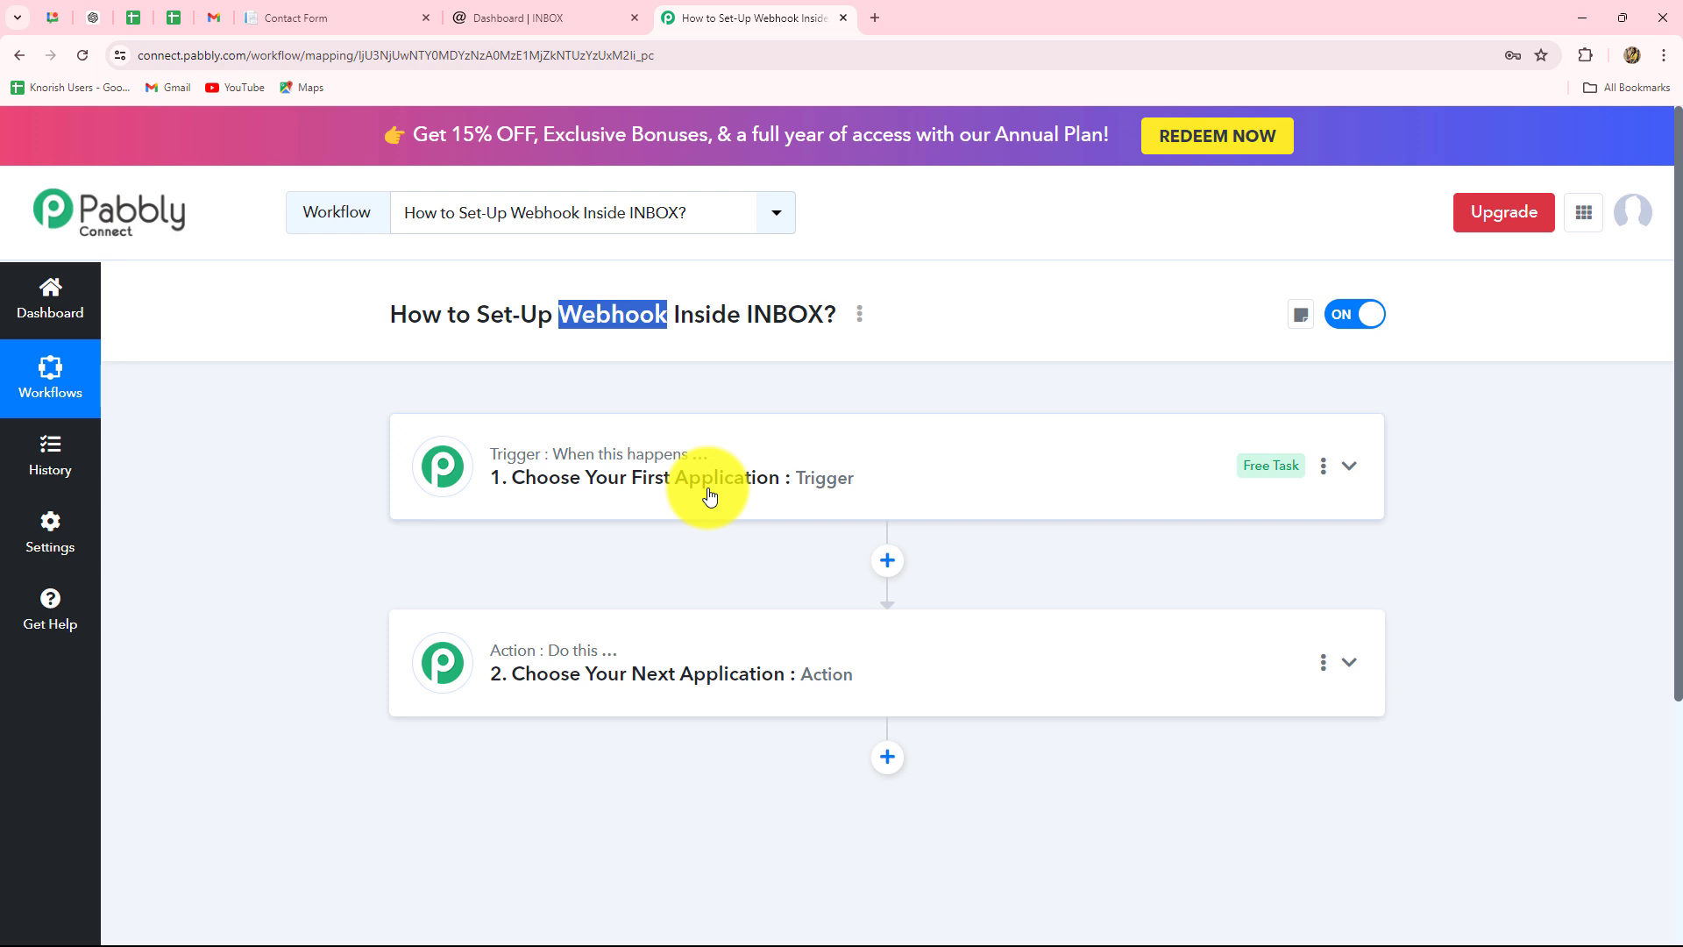
# - Choose INBOX as the trigger app via an 'INBO' search and browse its trigger events
pyautogui.moveTo(585, 458)
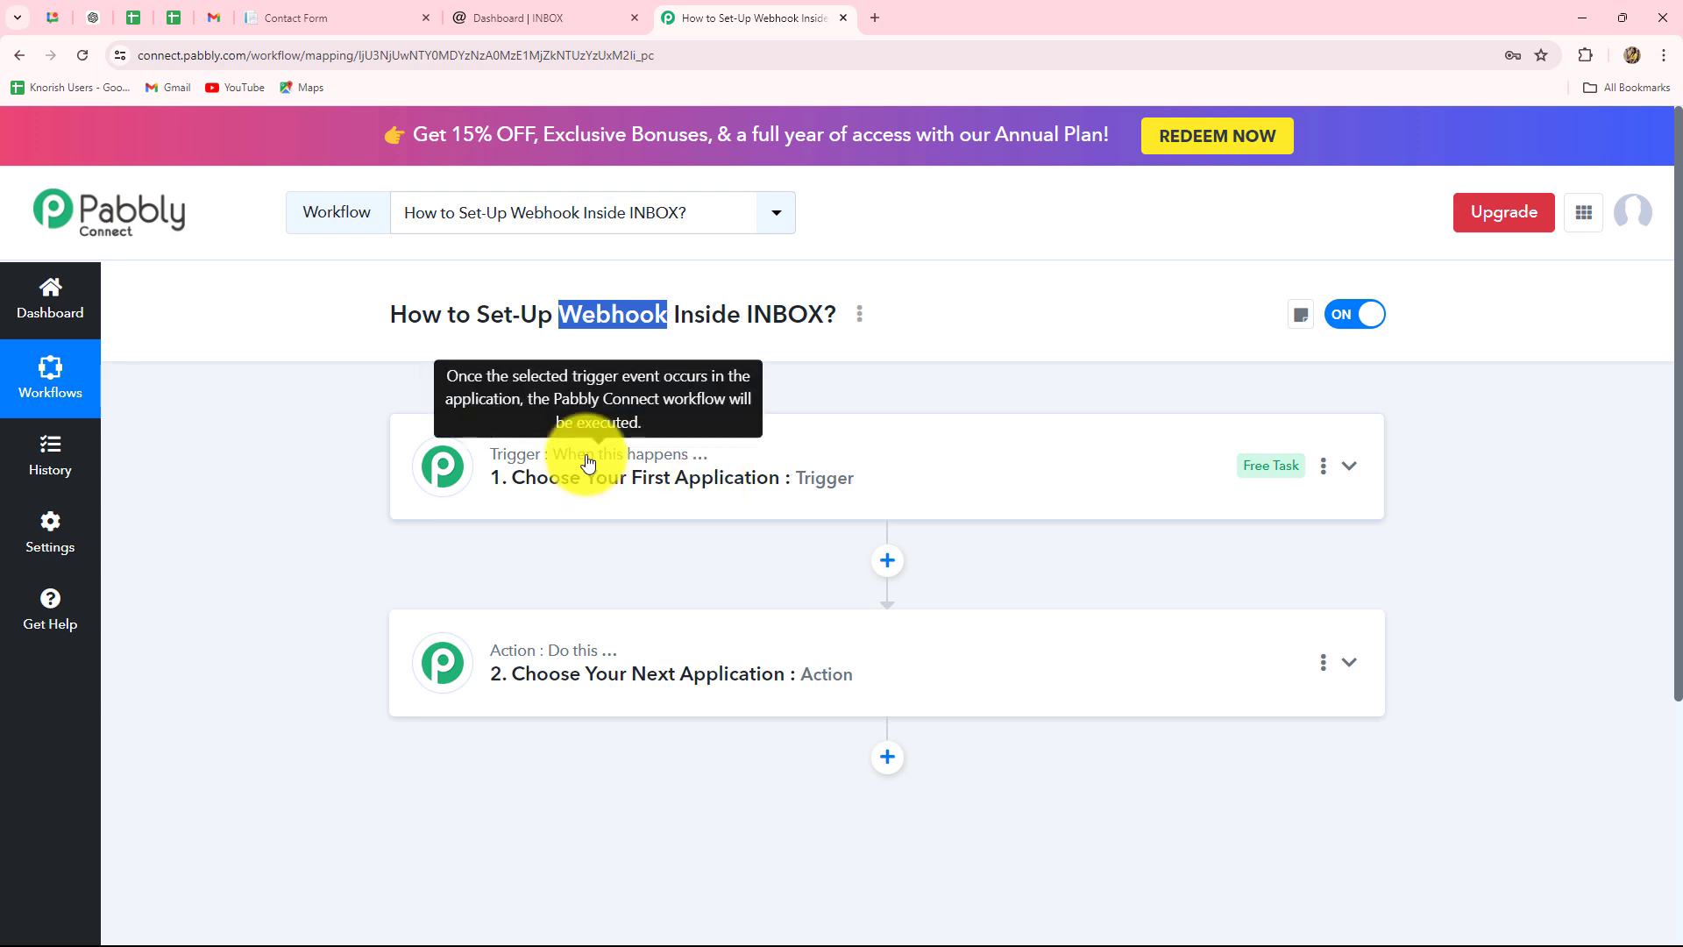
pyautogui.click(588, 462)
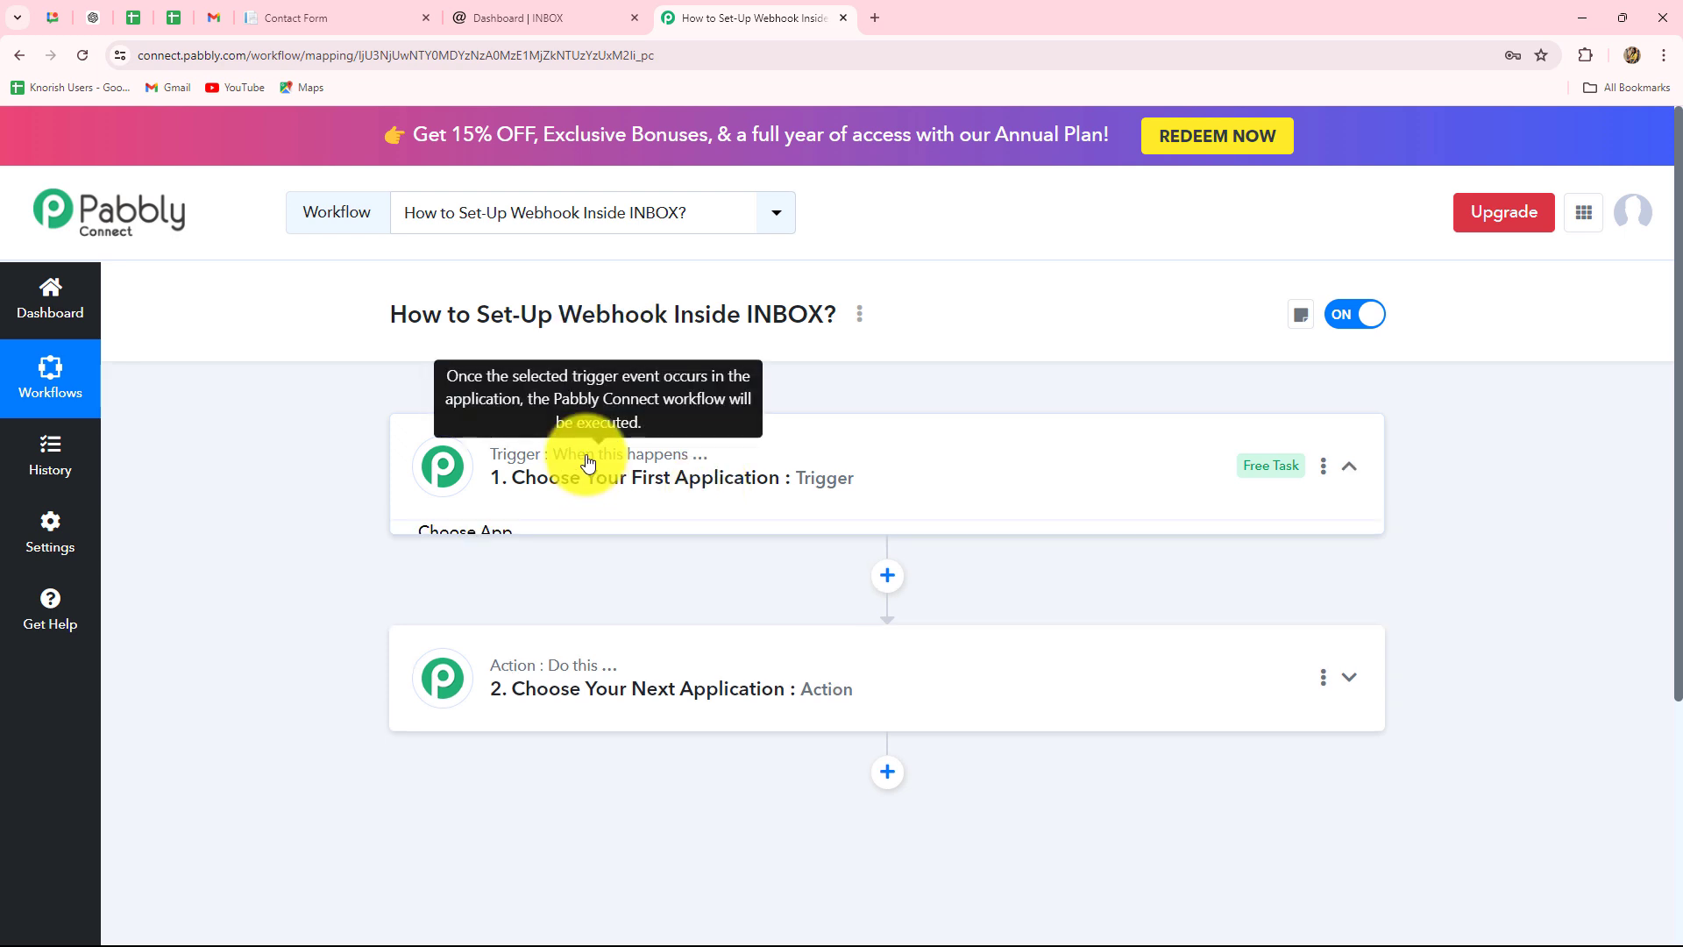
pyautogui.click(532, 599)
pyautogui.scroll(-1, 531, 599)
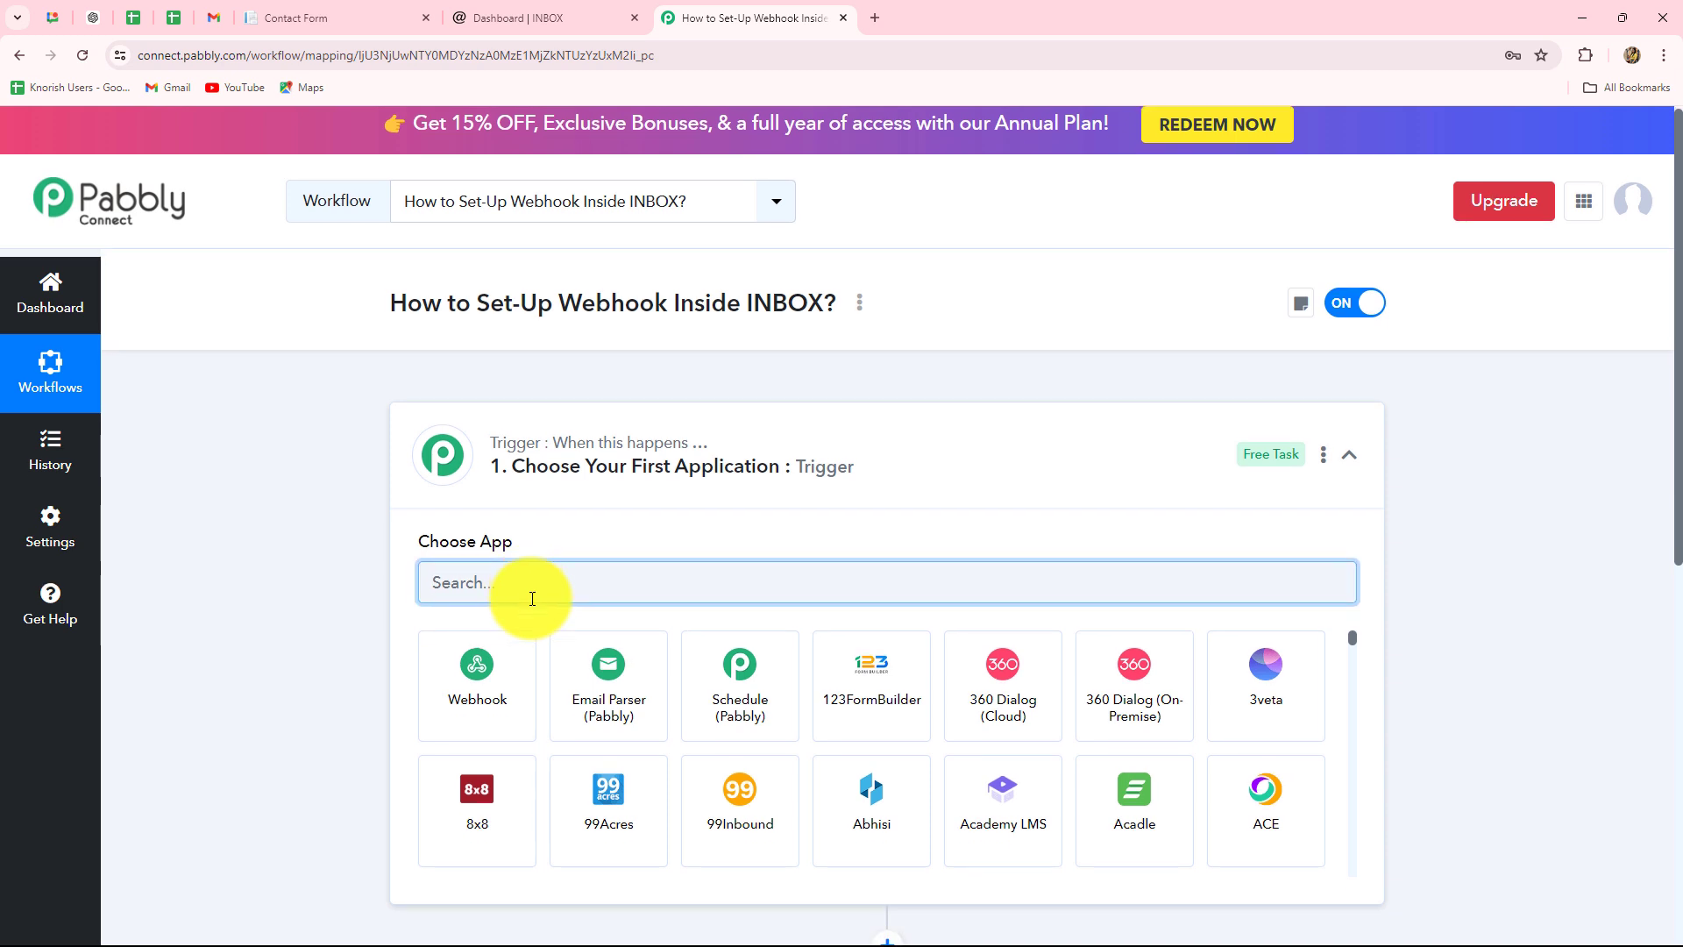
pyautogui.write('INBO')
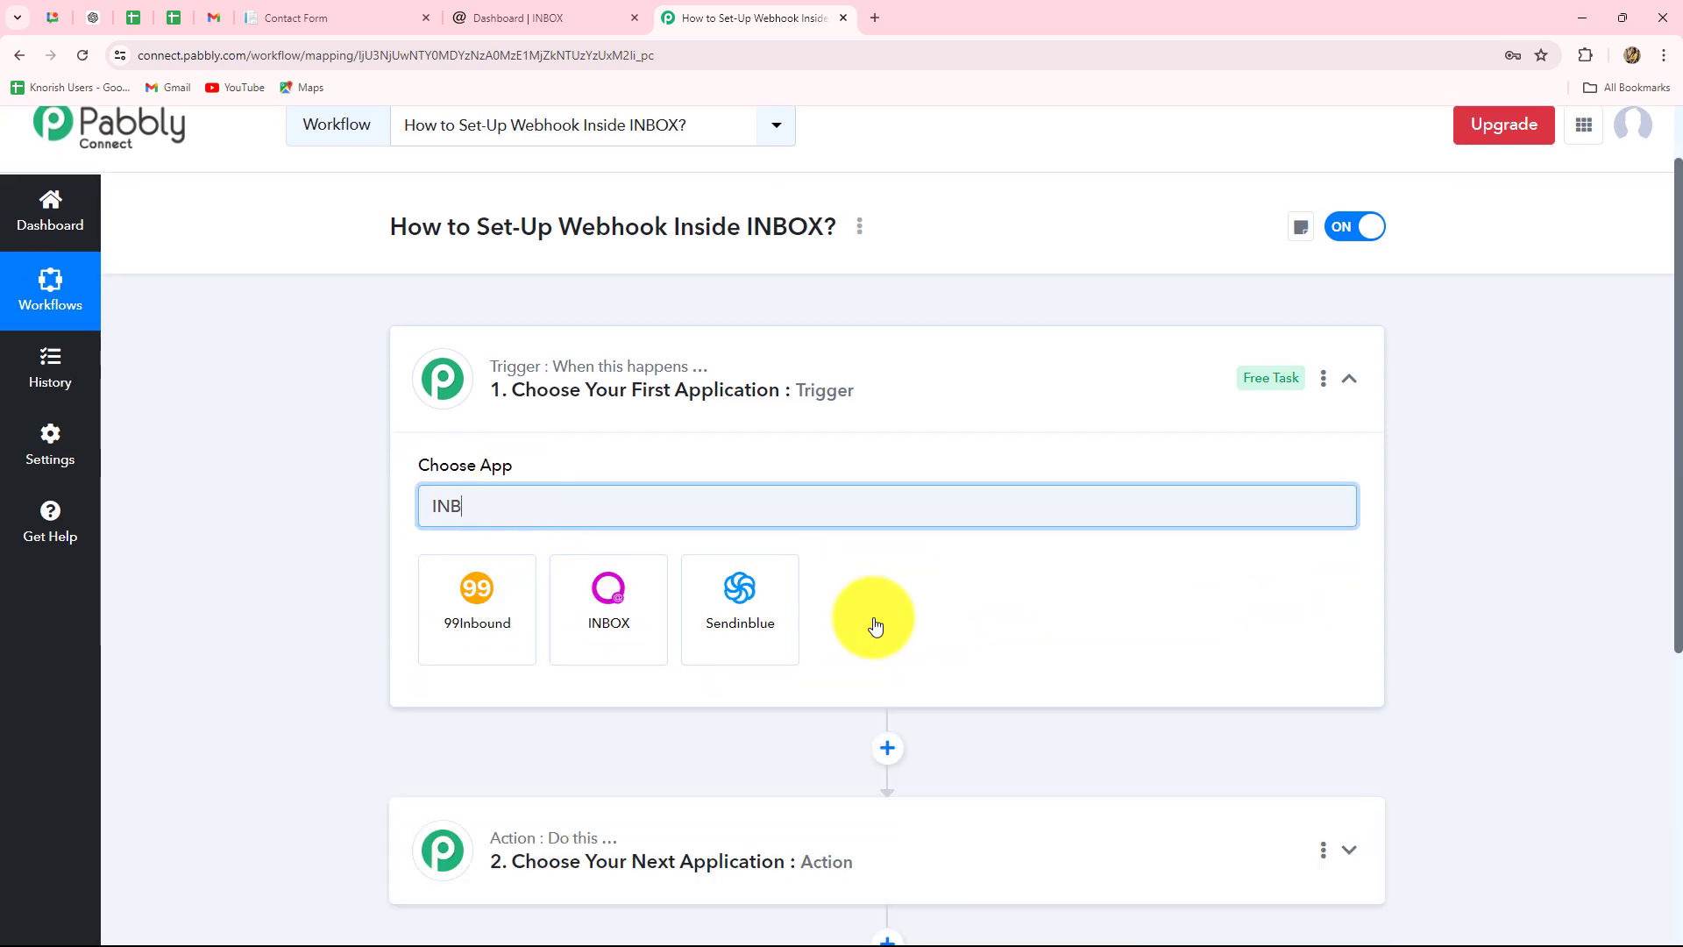
pyautogui.click(583, 652)
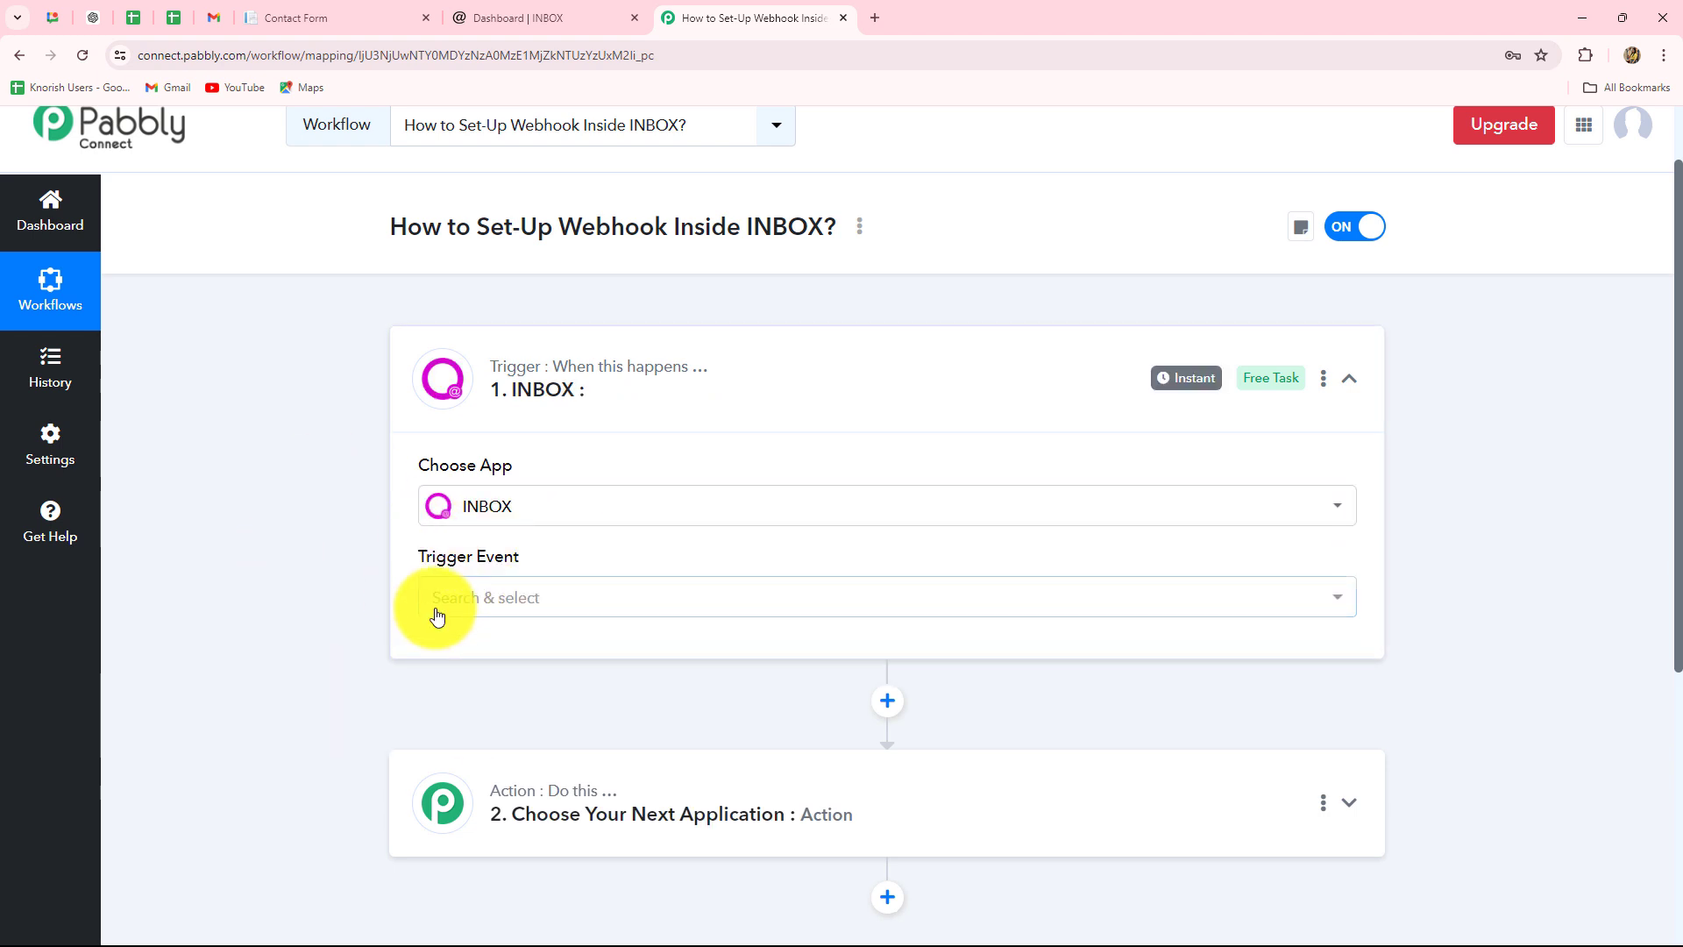
pyautogui.click(444, 603)
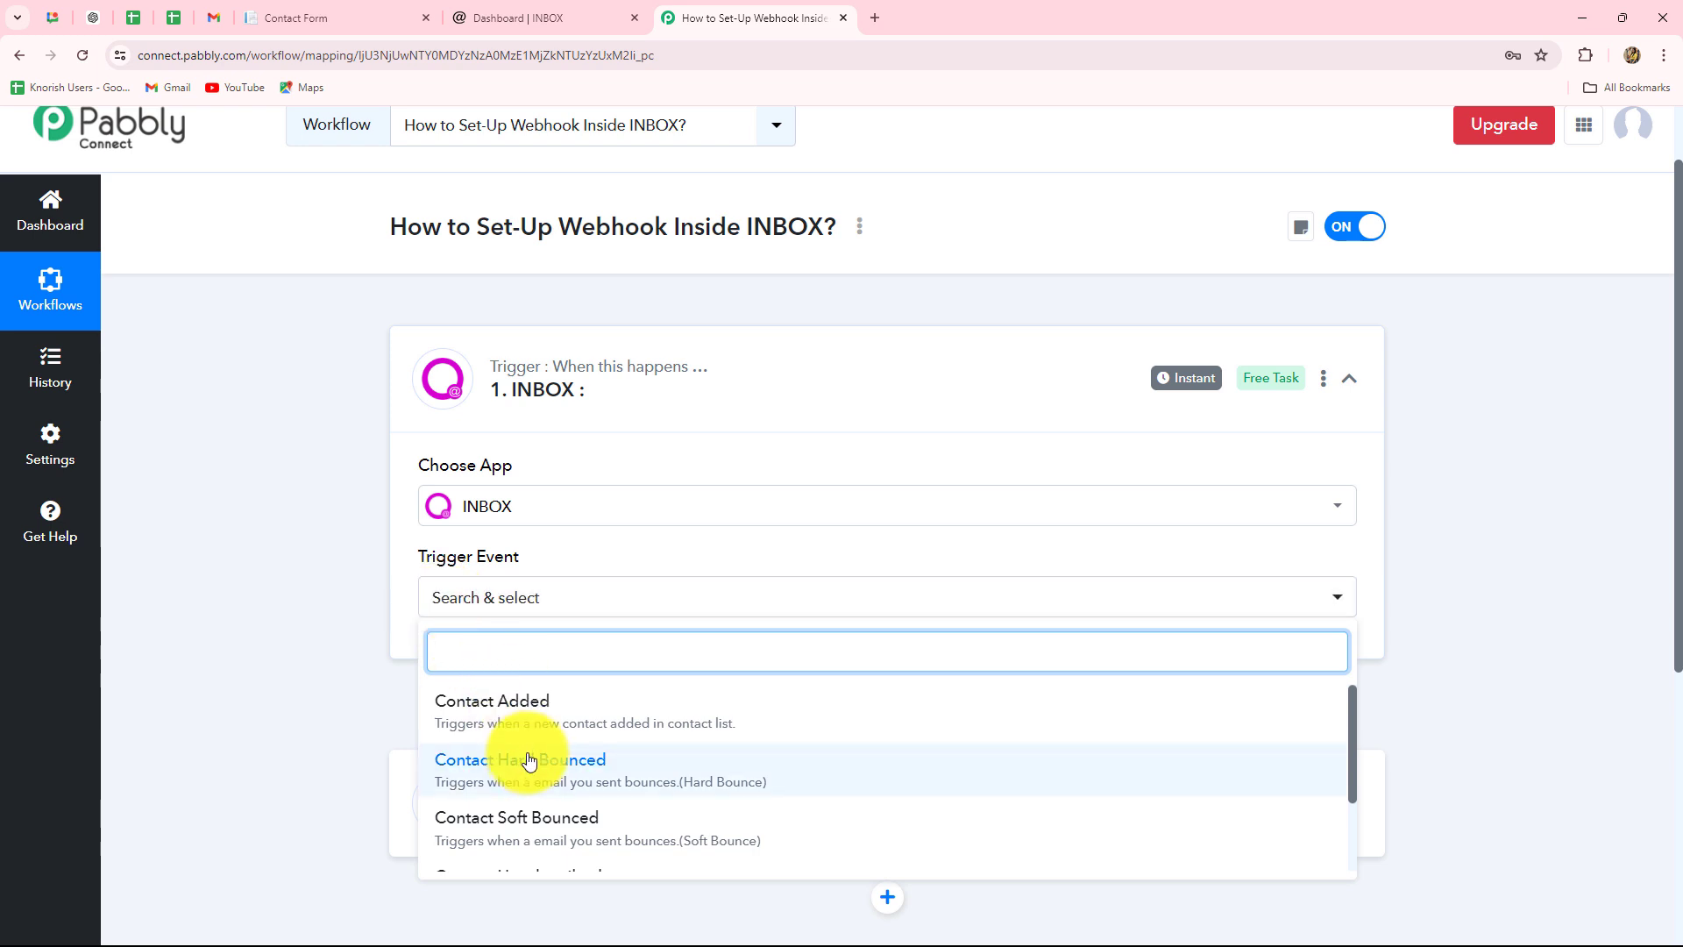
pyautogui.scroll(-3, 464, 450)
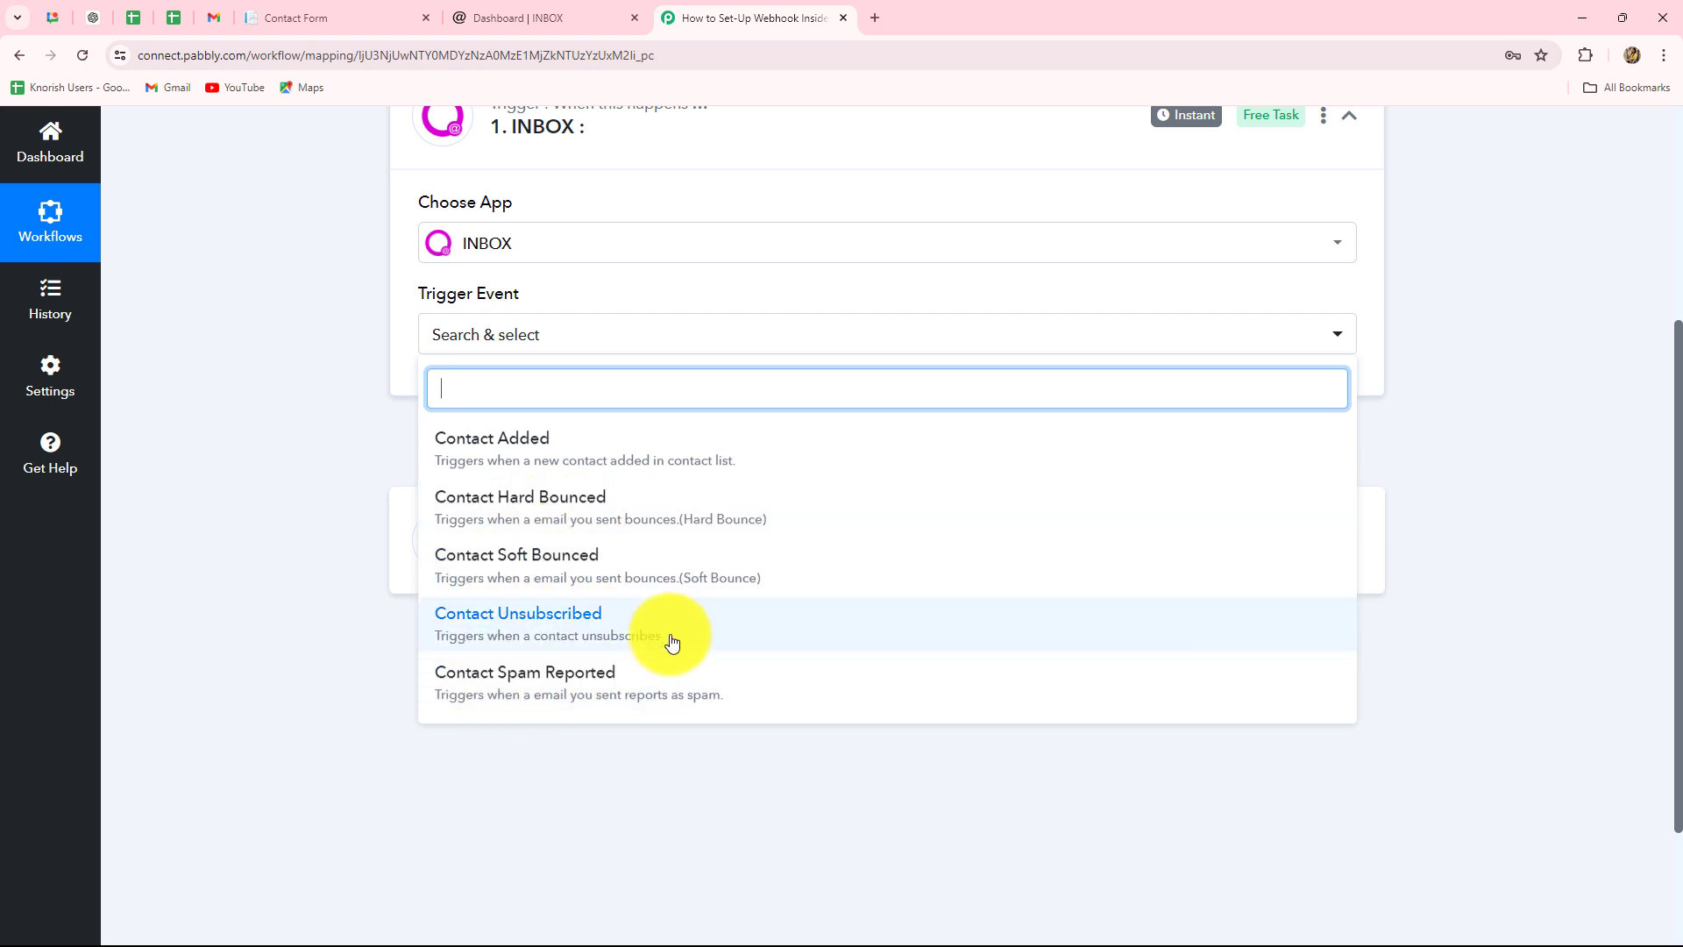
pyautogui.scroll(1, 570, 744)
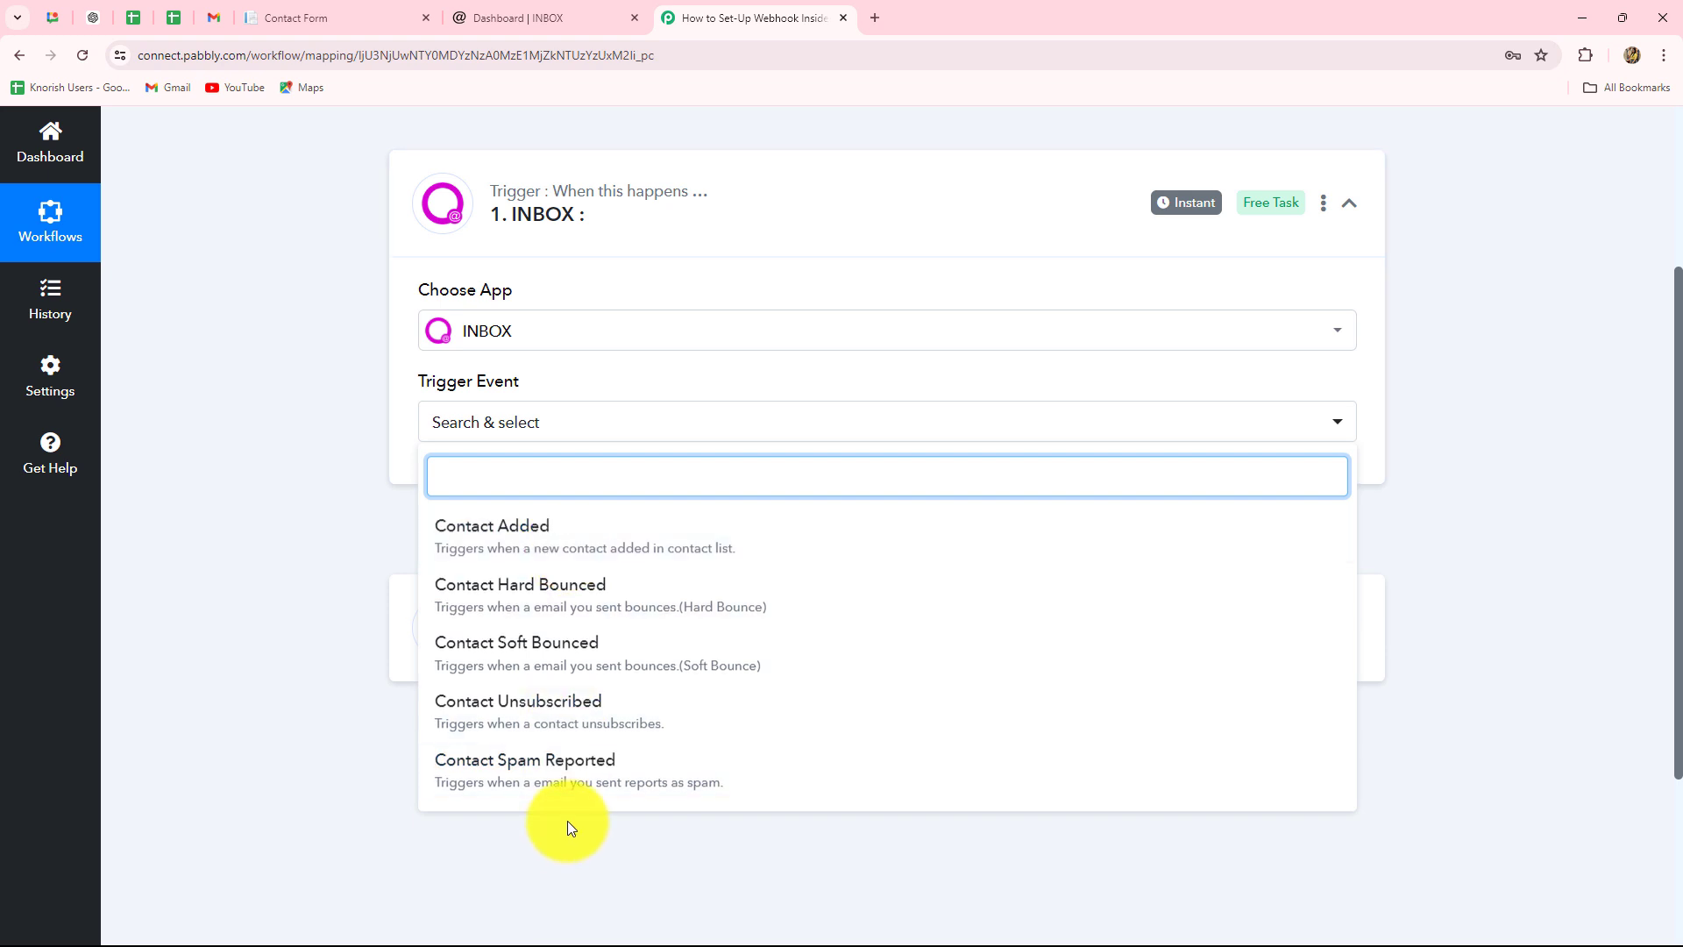
# - Select Contact Added as the trigger event and copy the generated webhook URL
pyautogui.click(526, 552)
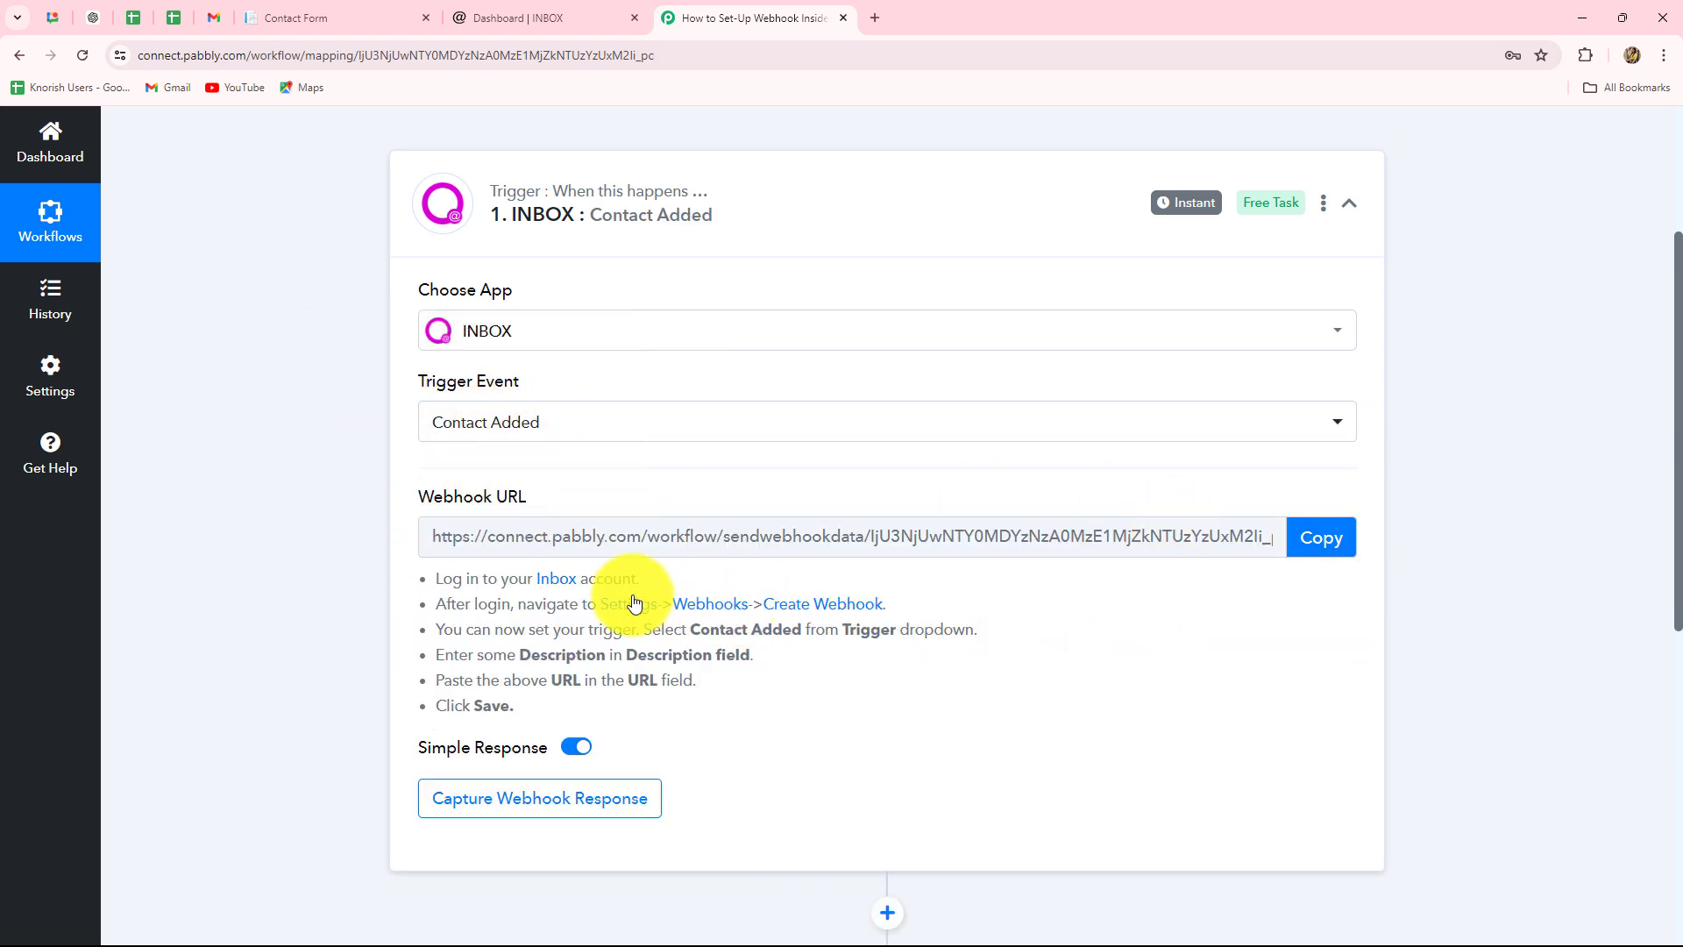
pyautogui.moveTo(419, 571); pyautogui.dragTo(509, 725)
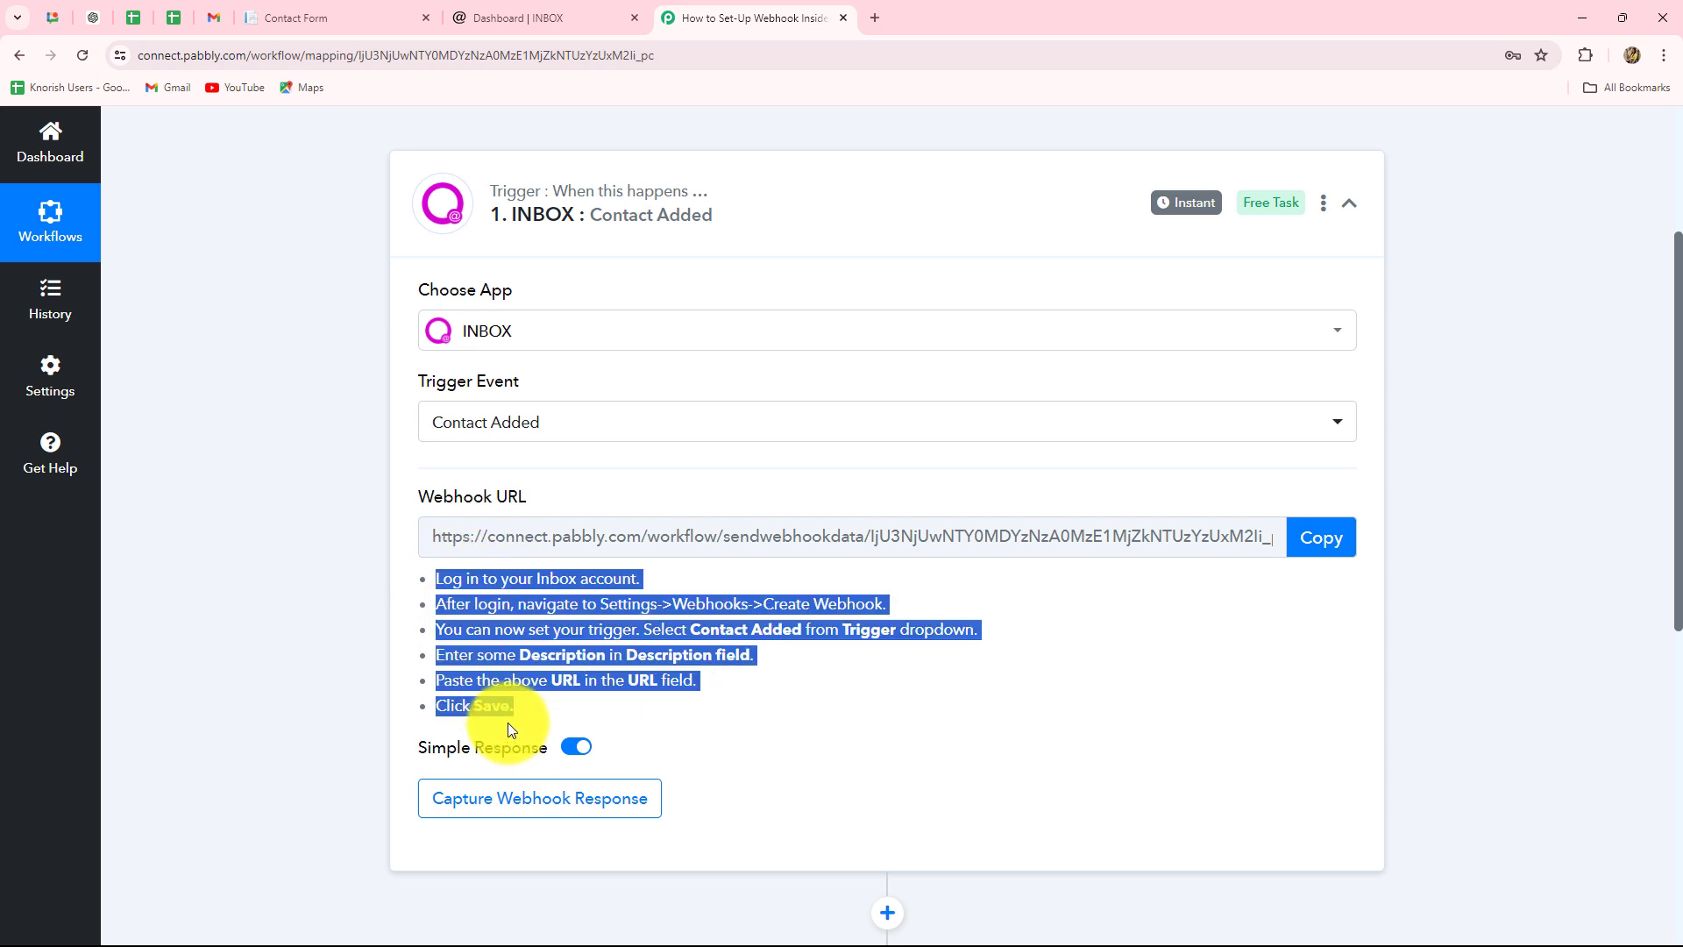
pyautogui.click(828, 766)
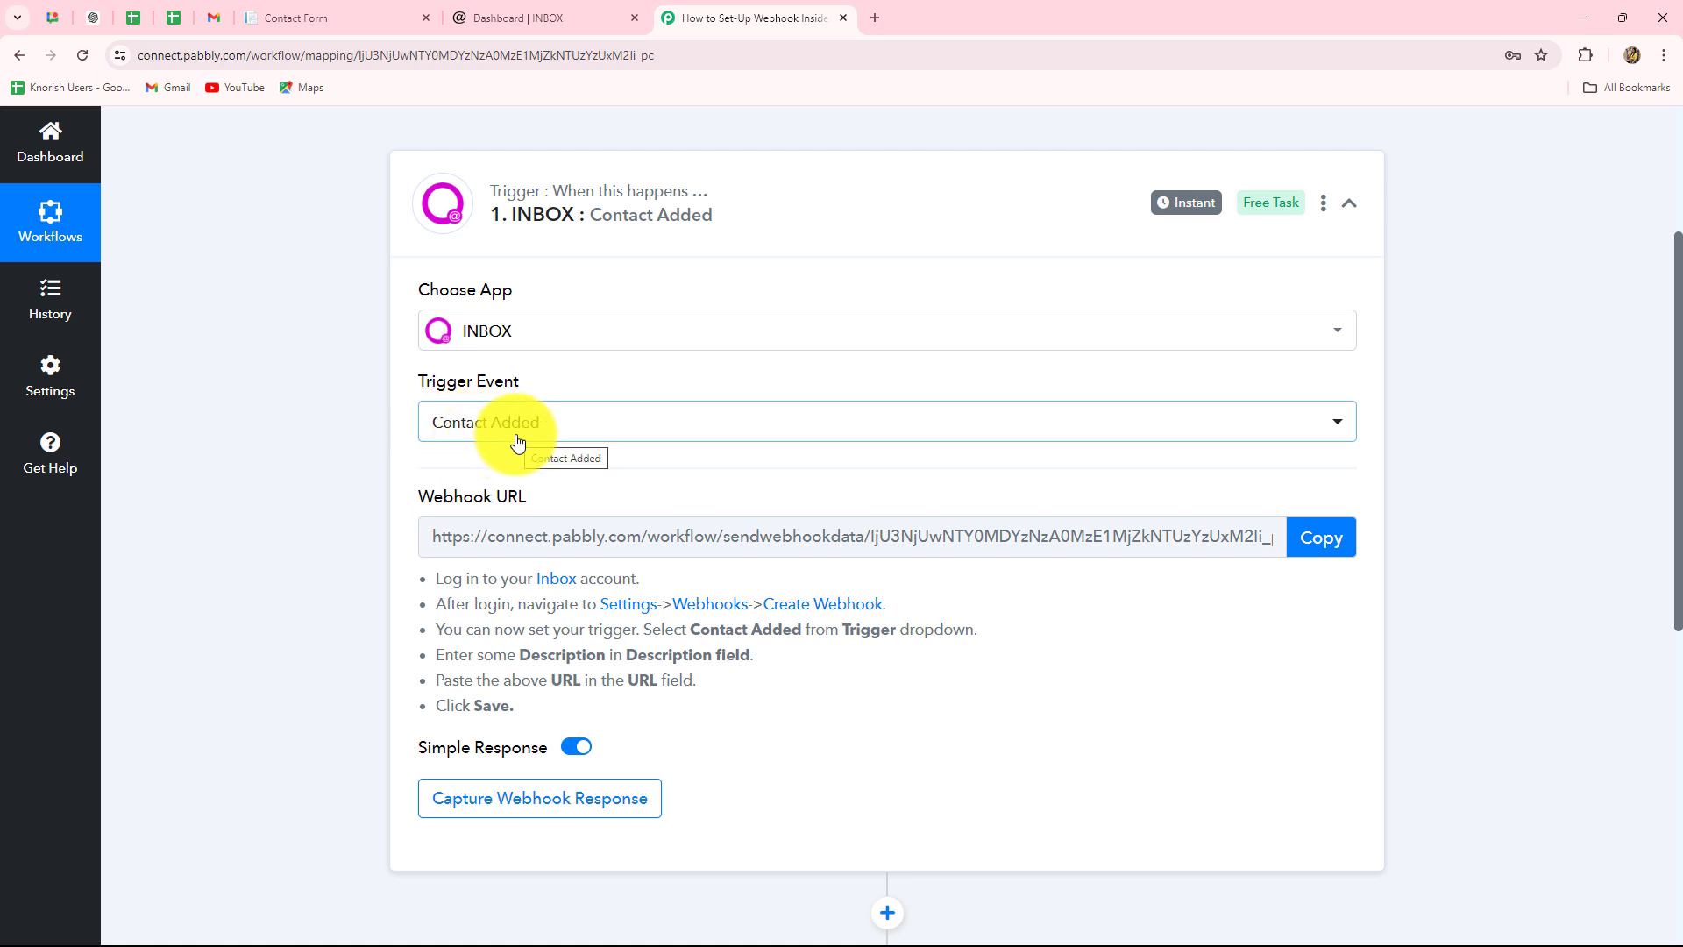
pyautogui.click(1319, 537)
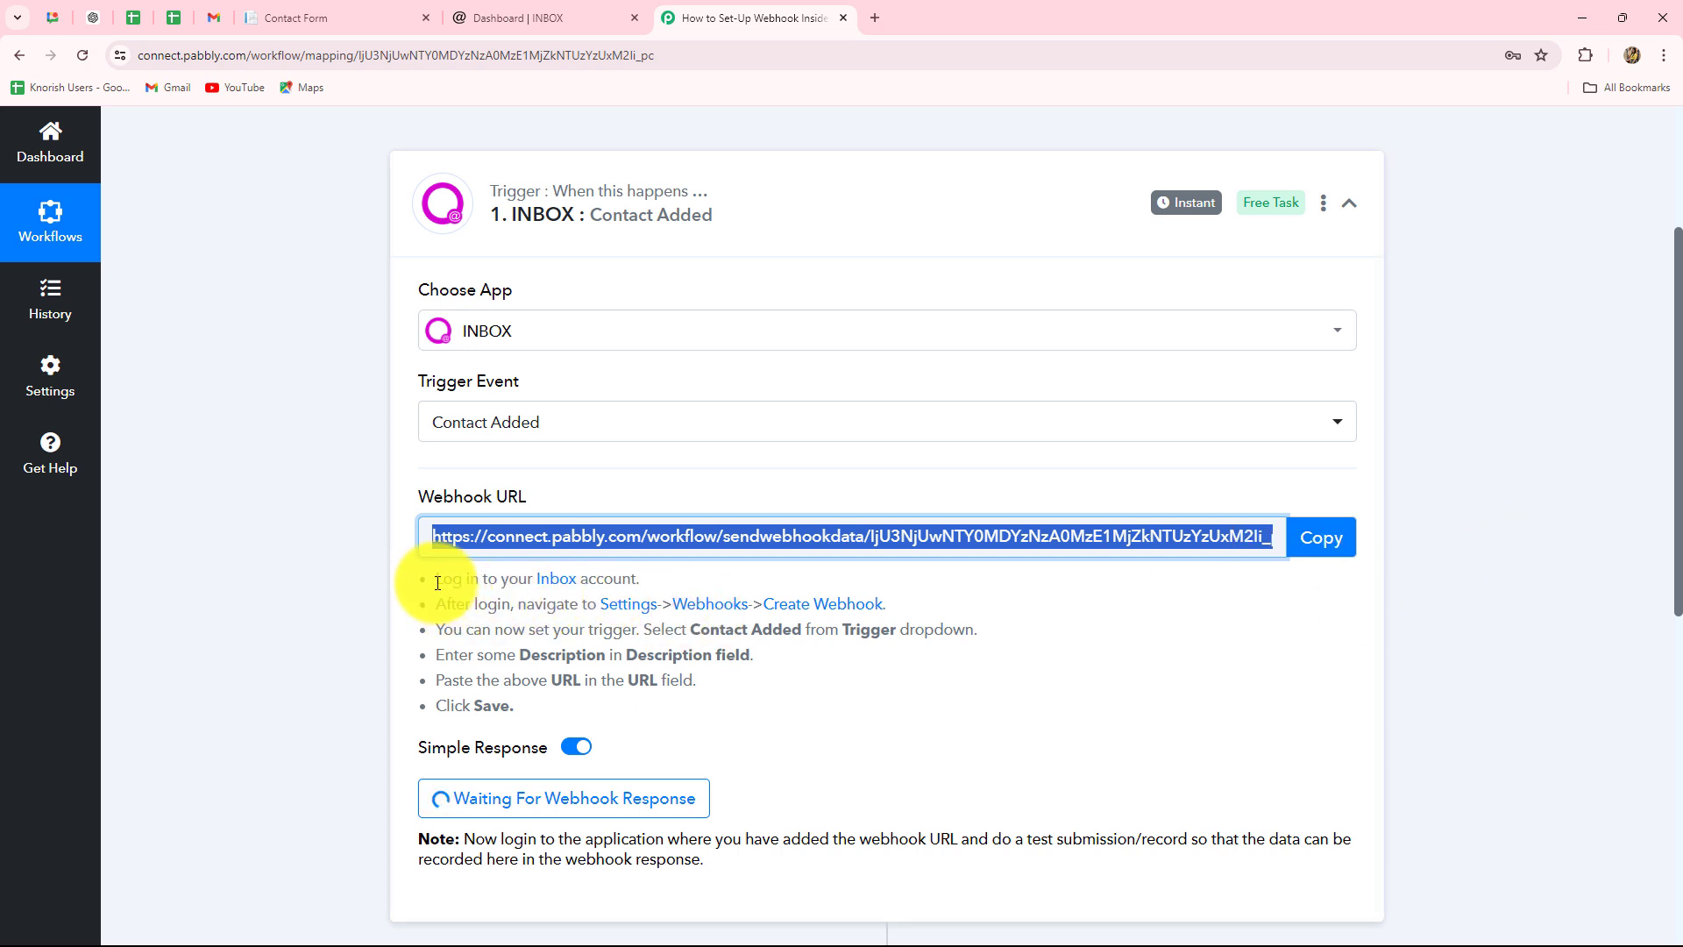
pyautogui.moveTo(437, 580); pyautogui.dragTo(717, 585)
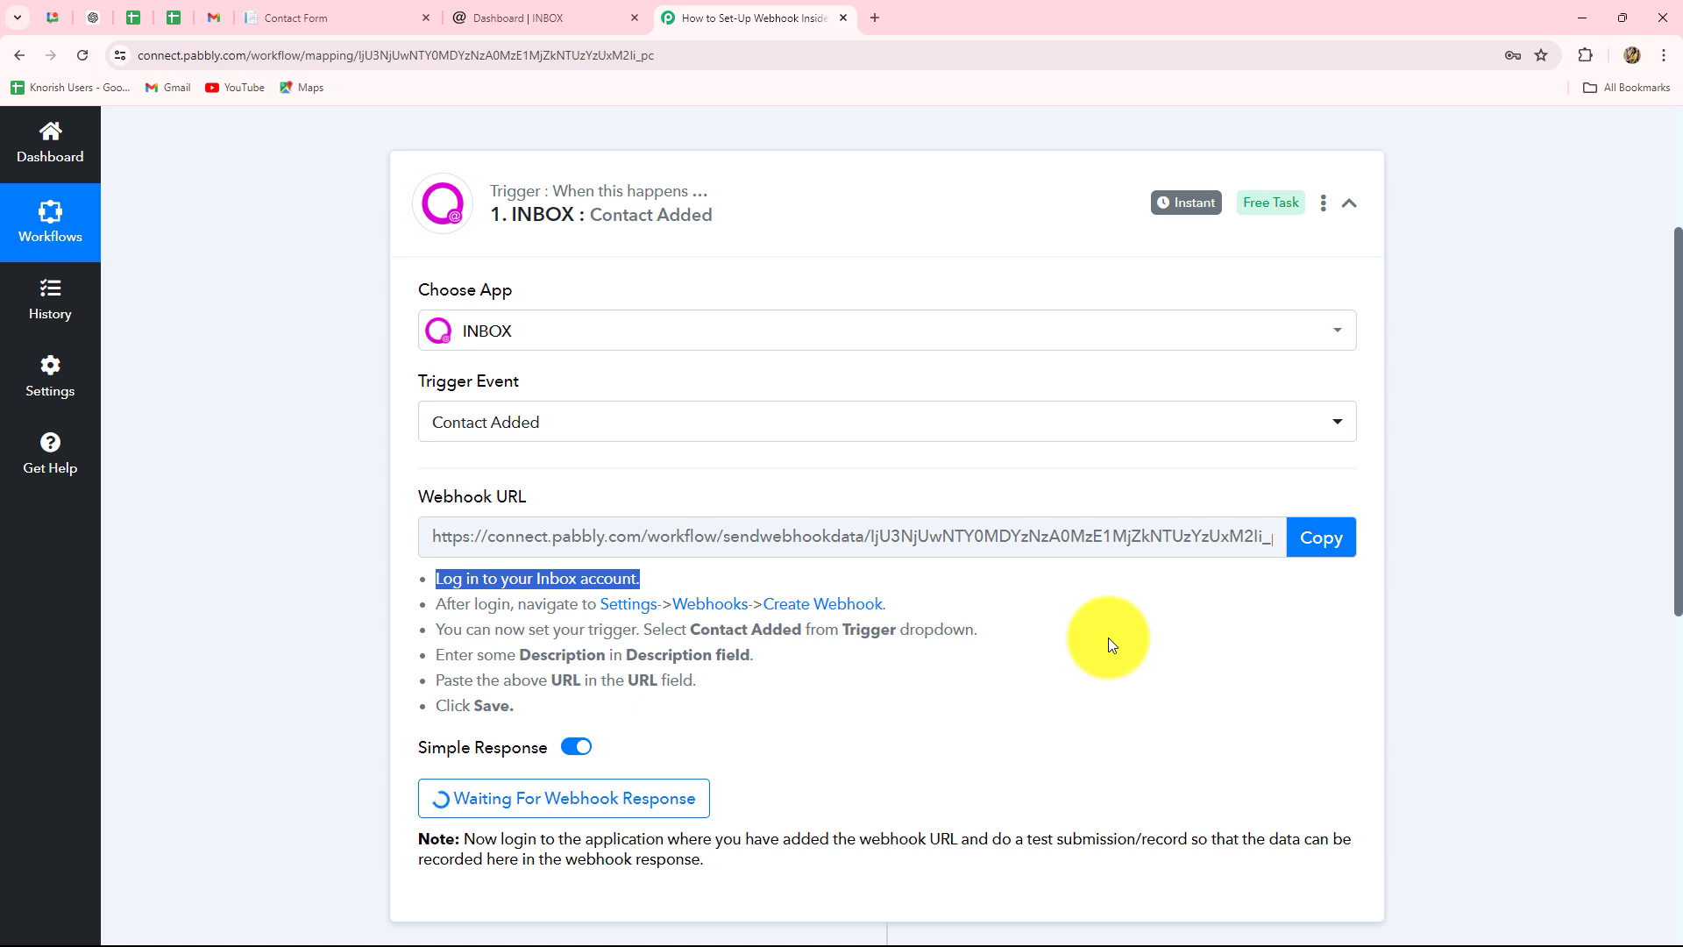
# - In the INBOX tab, go to Settings > Webhooks and start a new webhook with Create Webhook
pyautogui.click(532, 19)
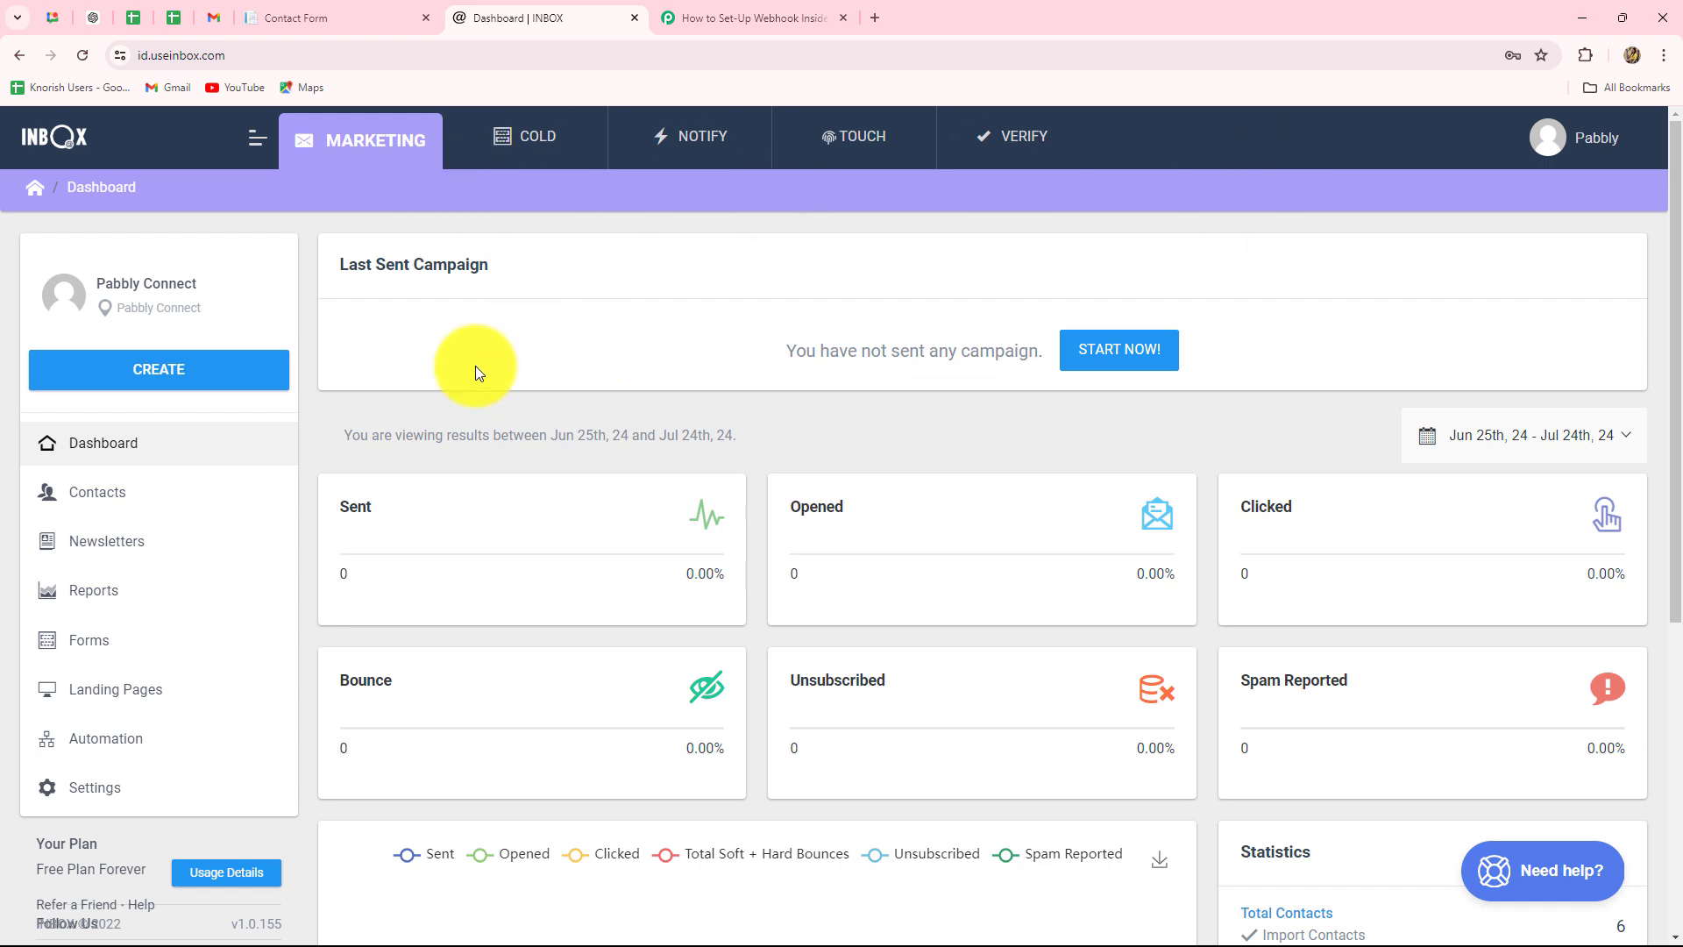
pyautogui.click(77, 787)
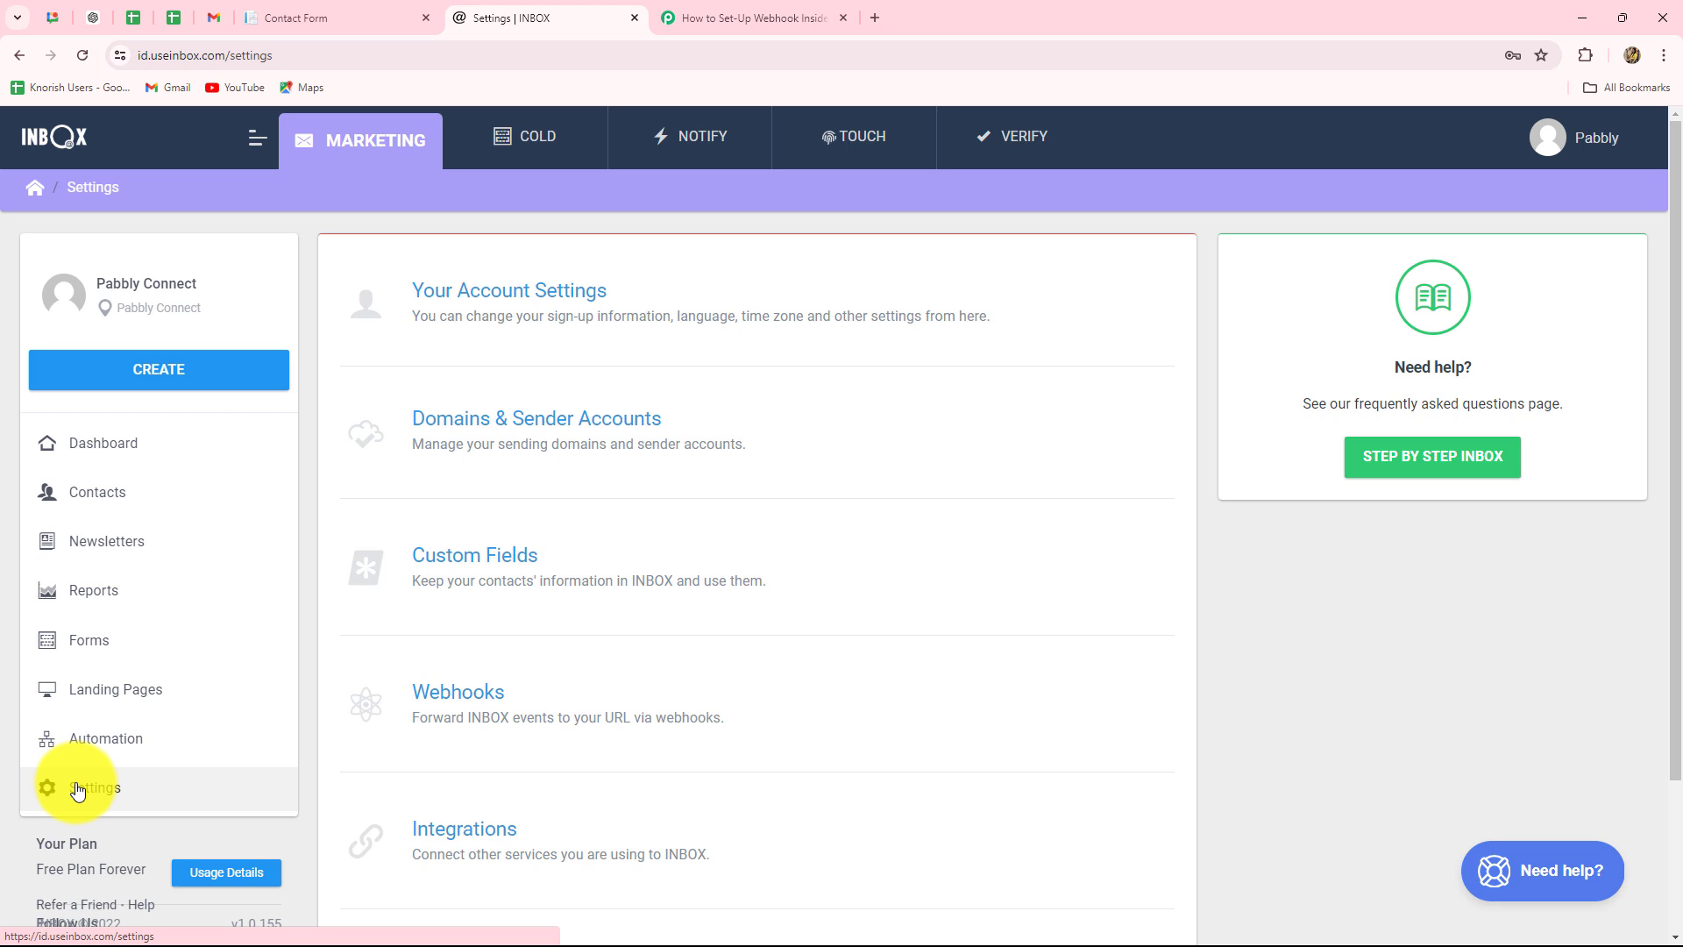
pyautogui.click(471, 694)
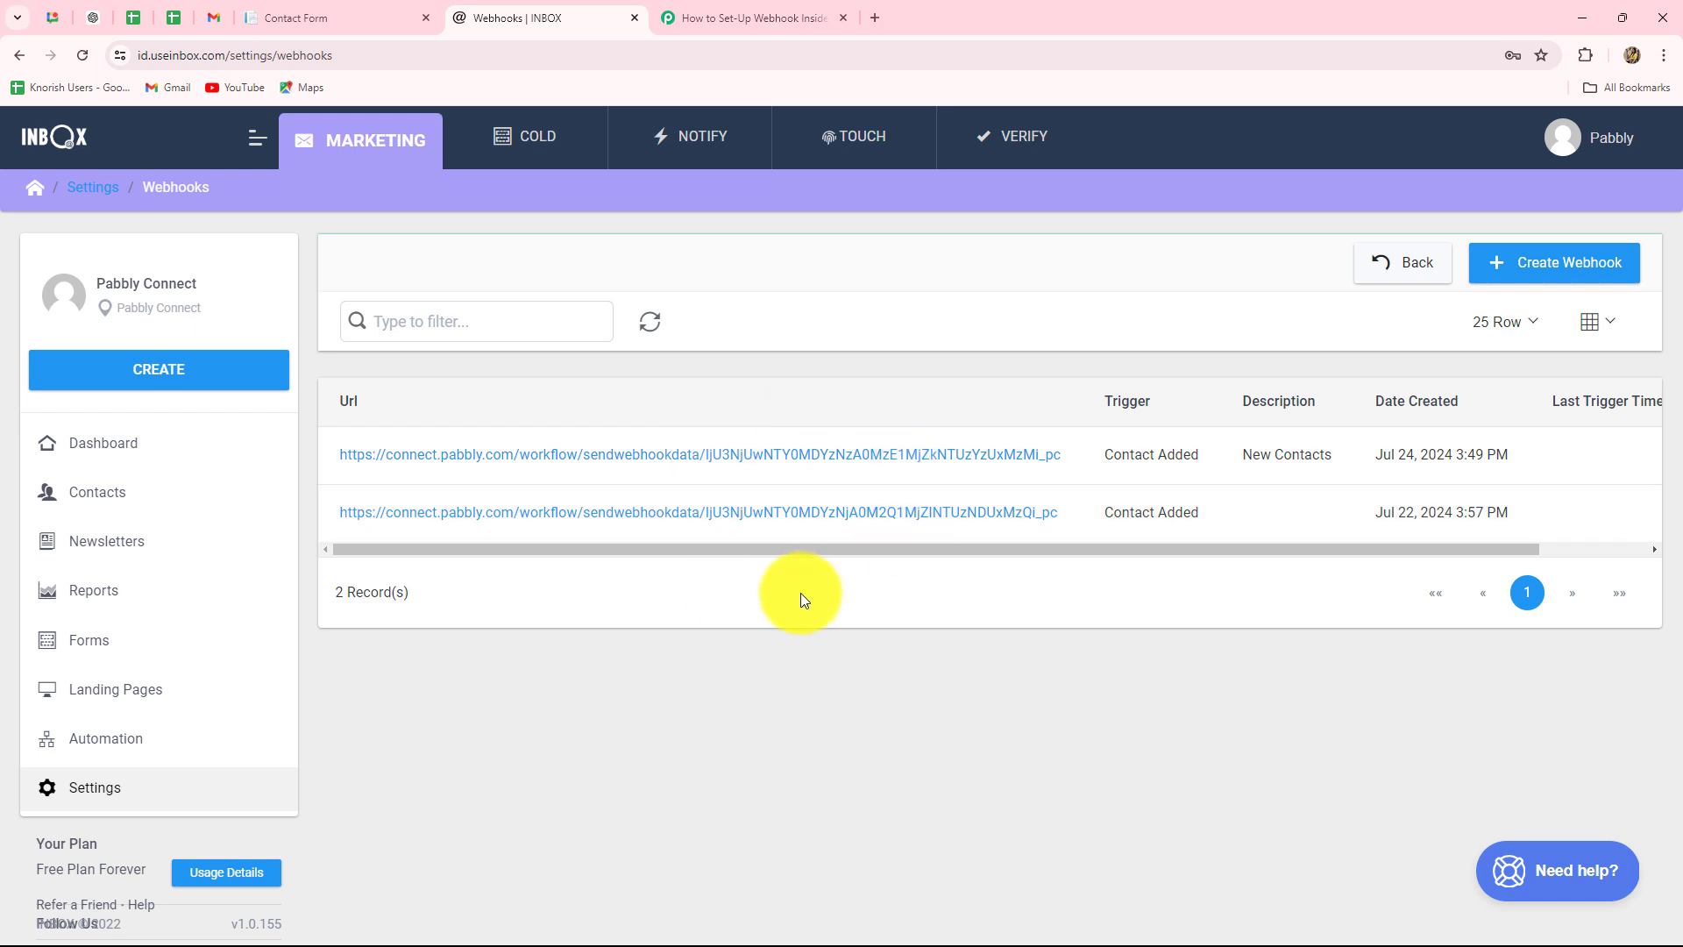
pyautogui.click(1528, 263)
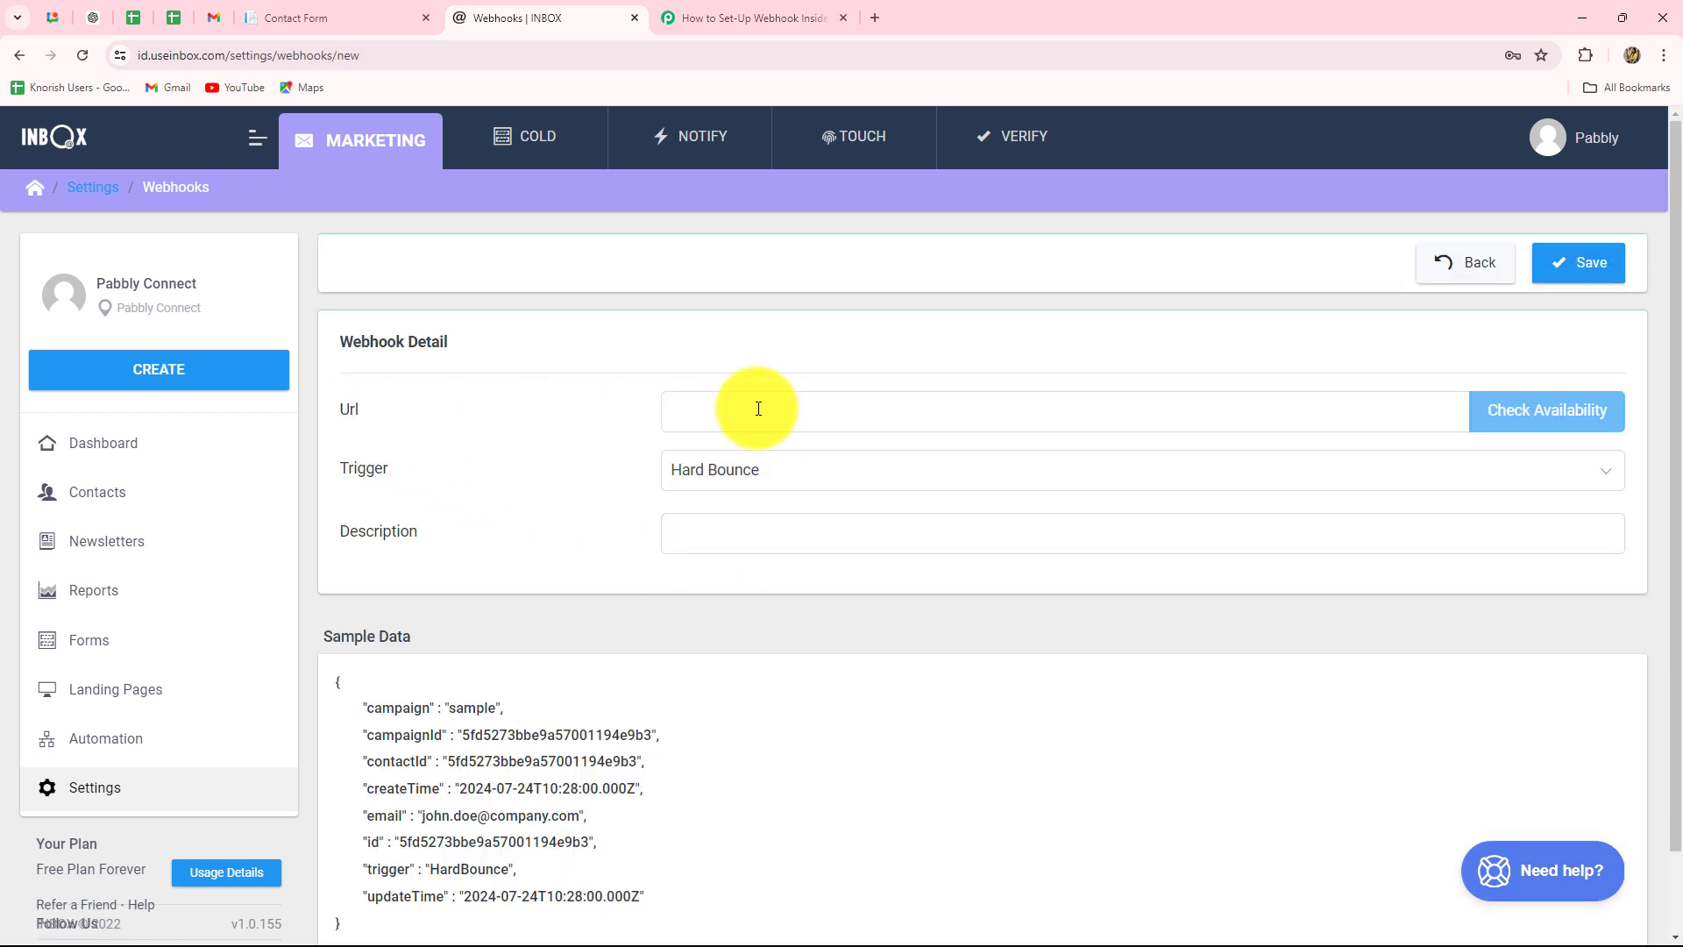
# - Paste the Pabbly webhook URL into the Url field and set the trigger to Contact Added
pyautogui.click(708, 409)
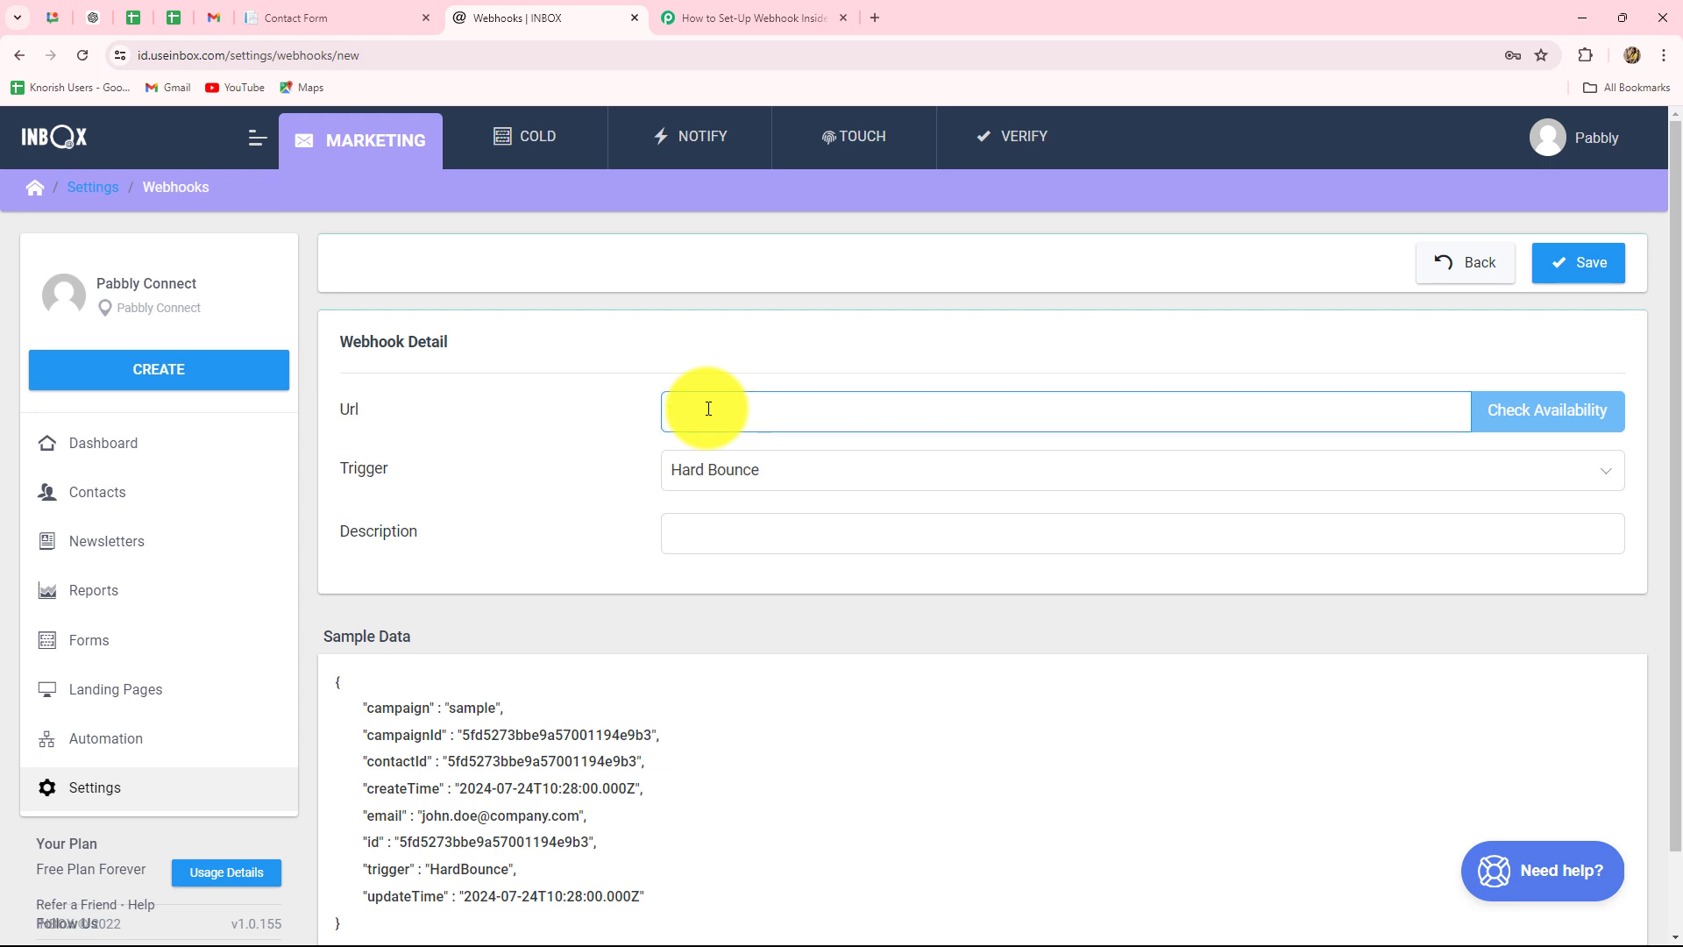
pyautogui.hotkey('ctrl', 'v')
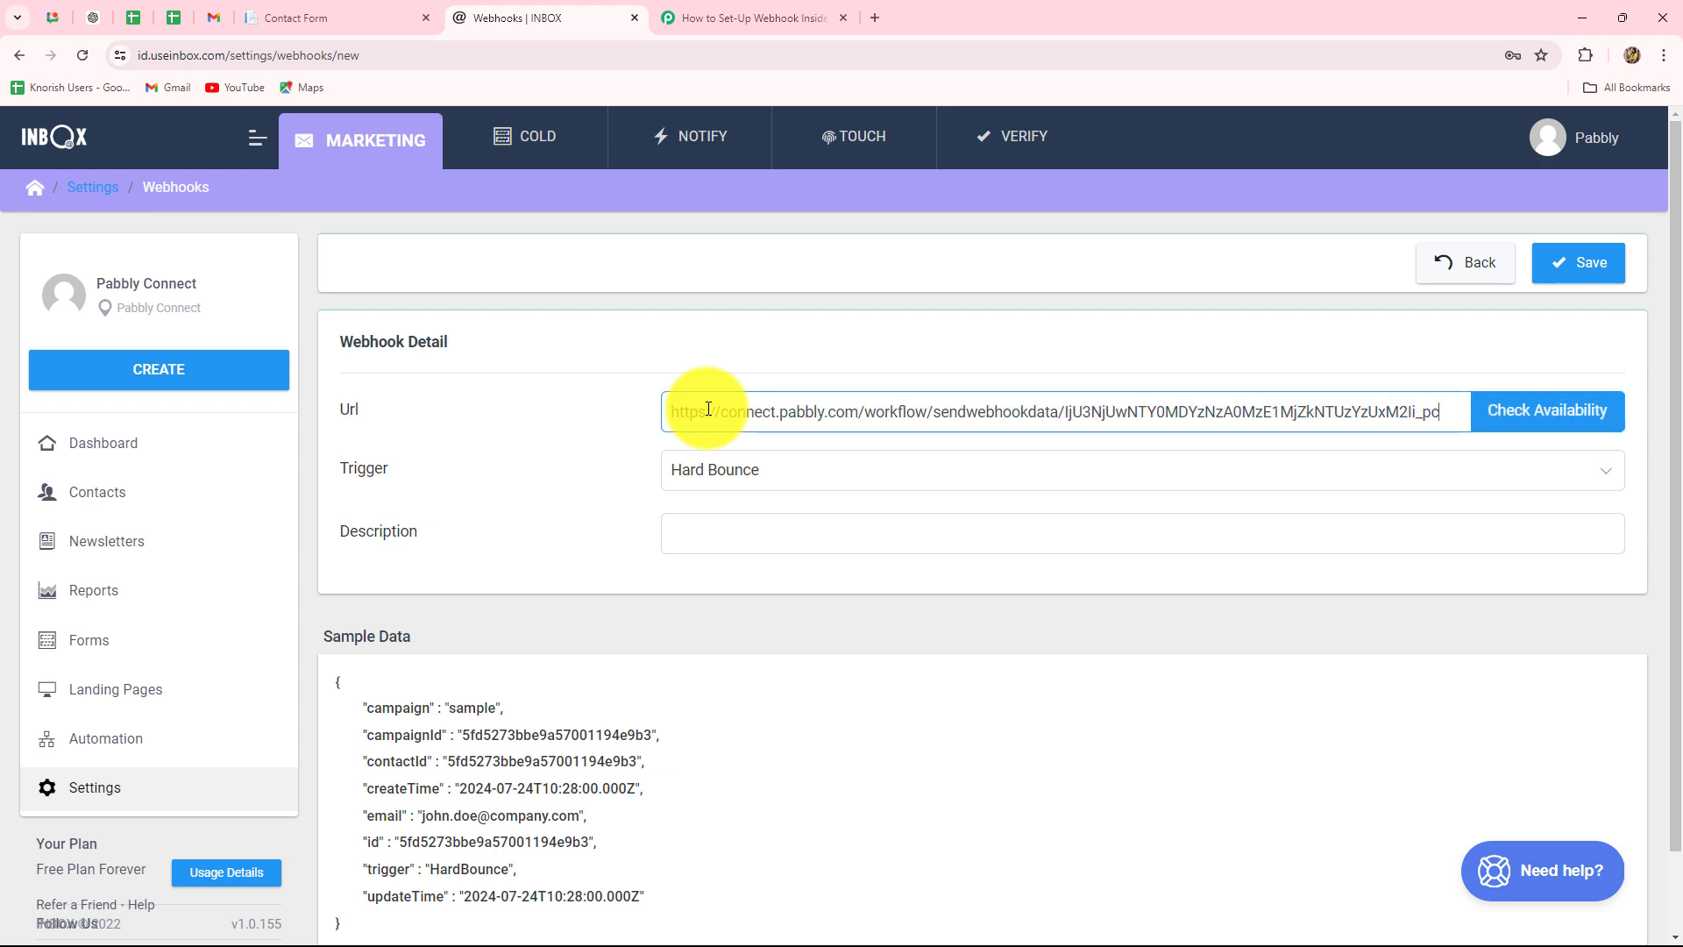
pyautogui.click(581, 441)
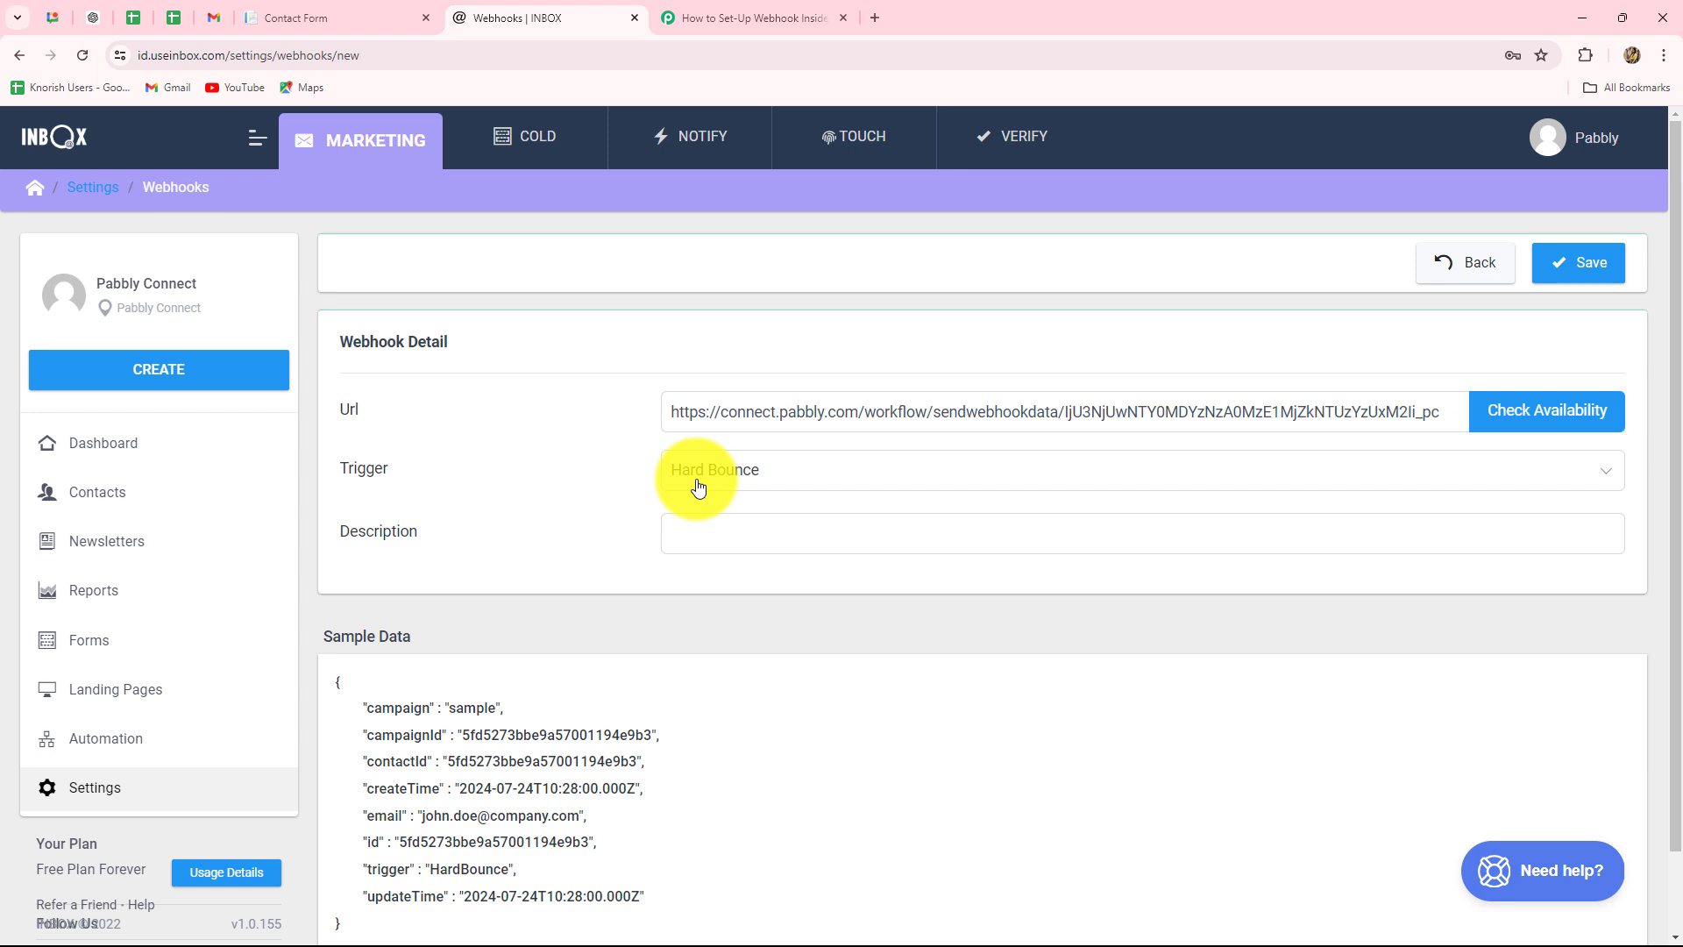
pyautogui.click(699, 485)
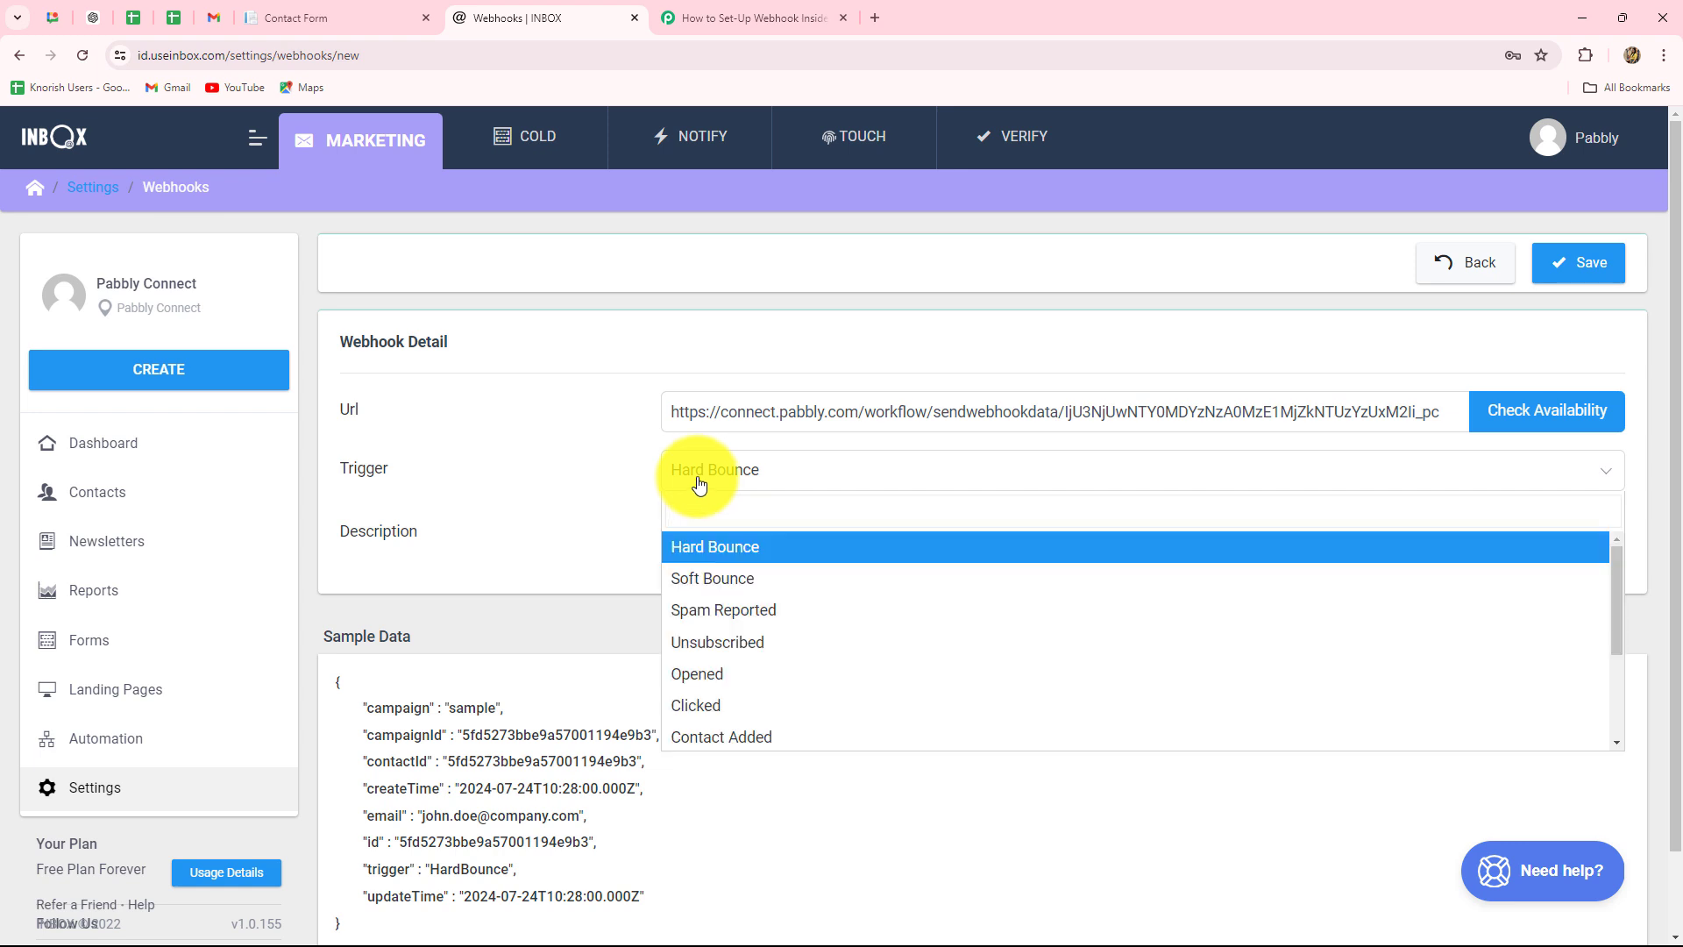
pyautogui.click(689, 736)
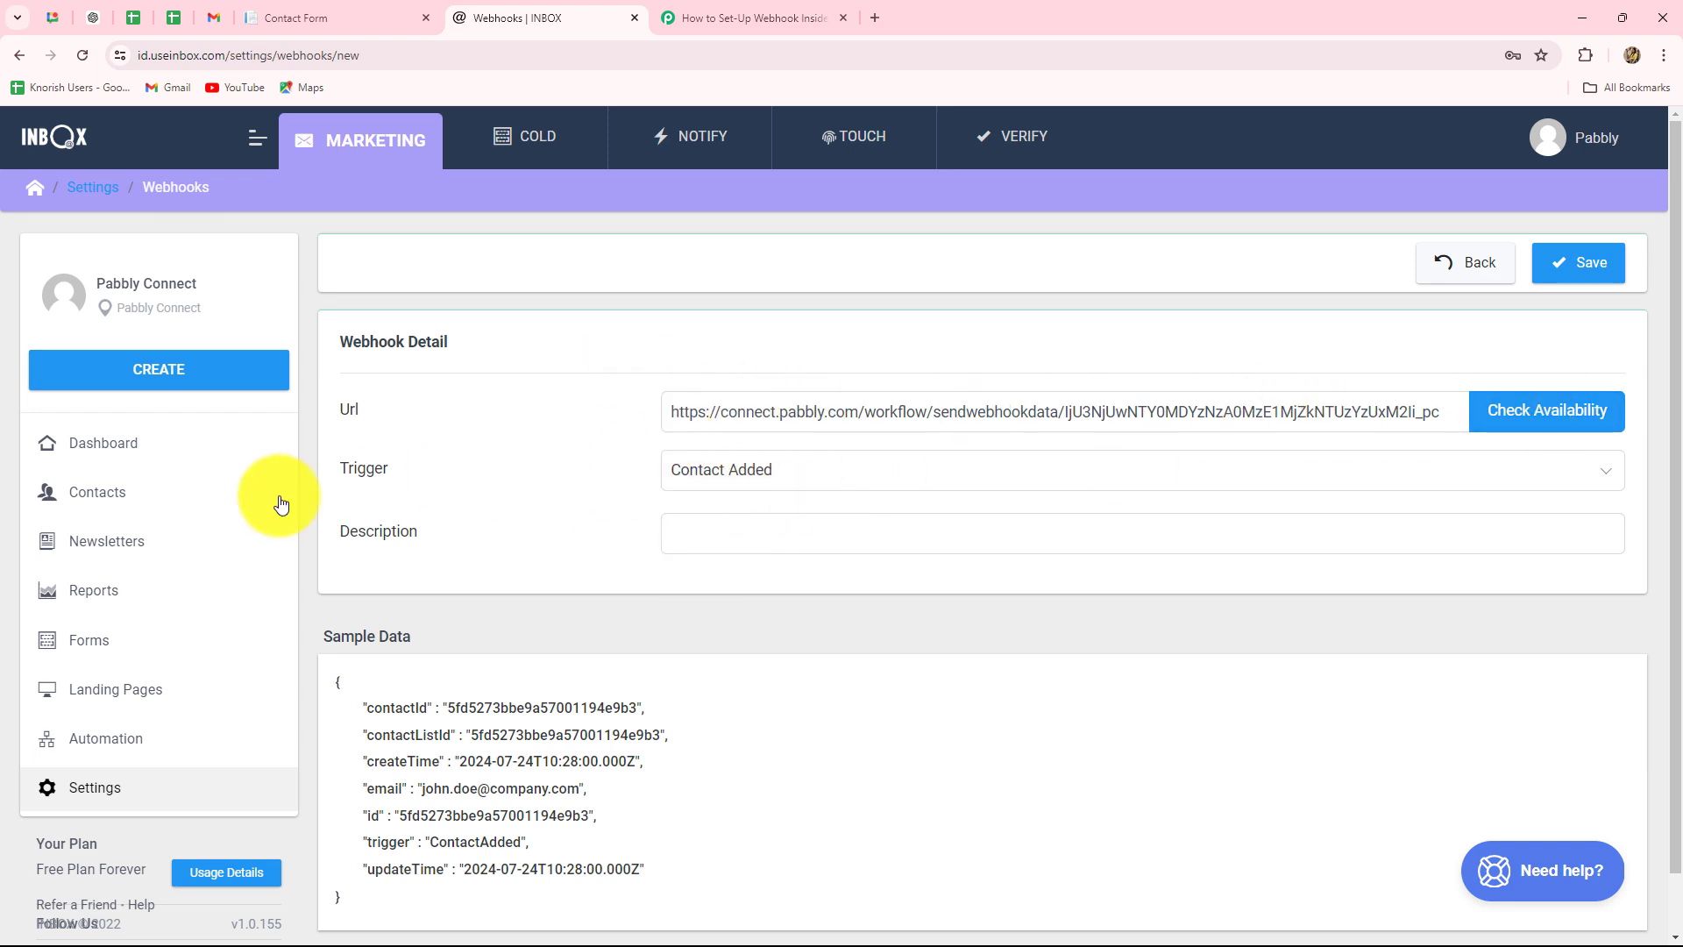
# - Enter the description 'New Contact Added' and save the webhook
pyautogui.scroll(-1, 716, 487)
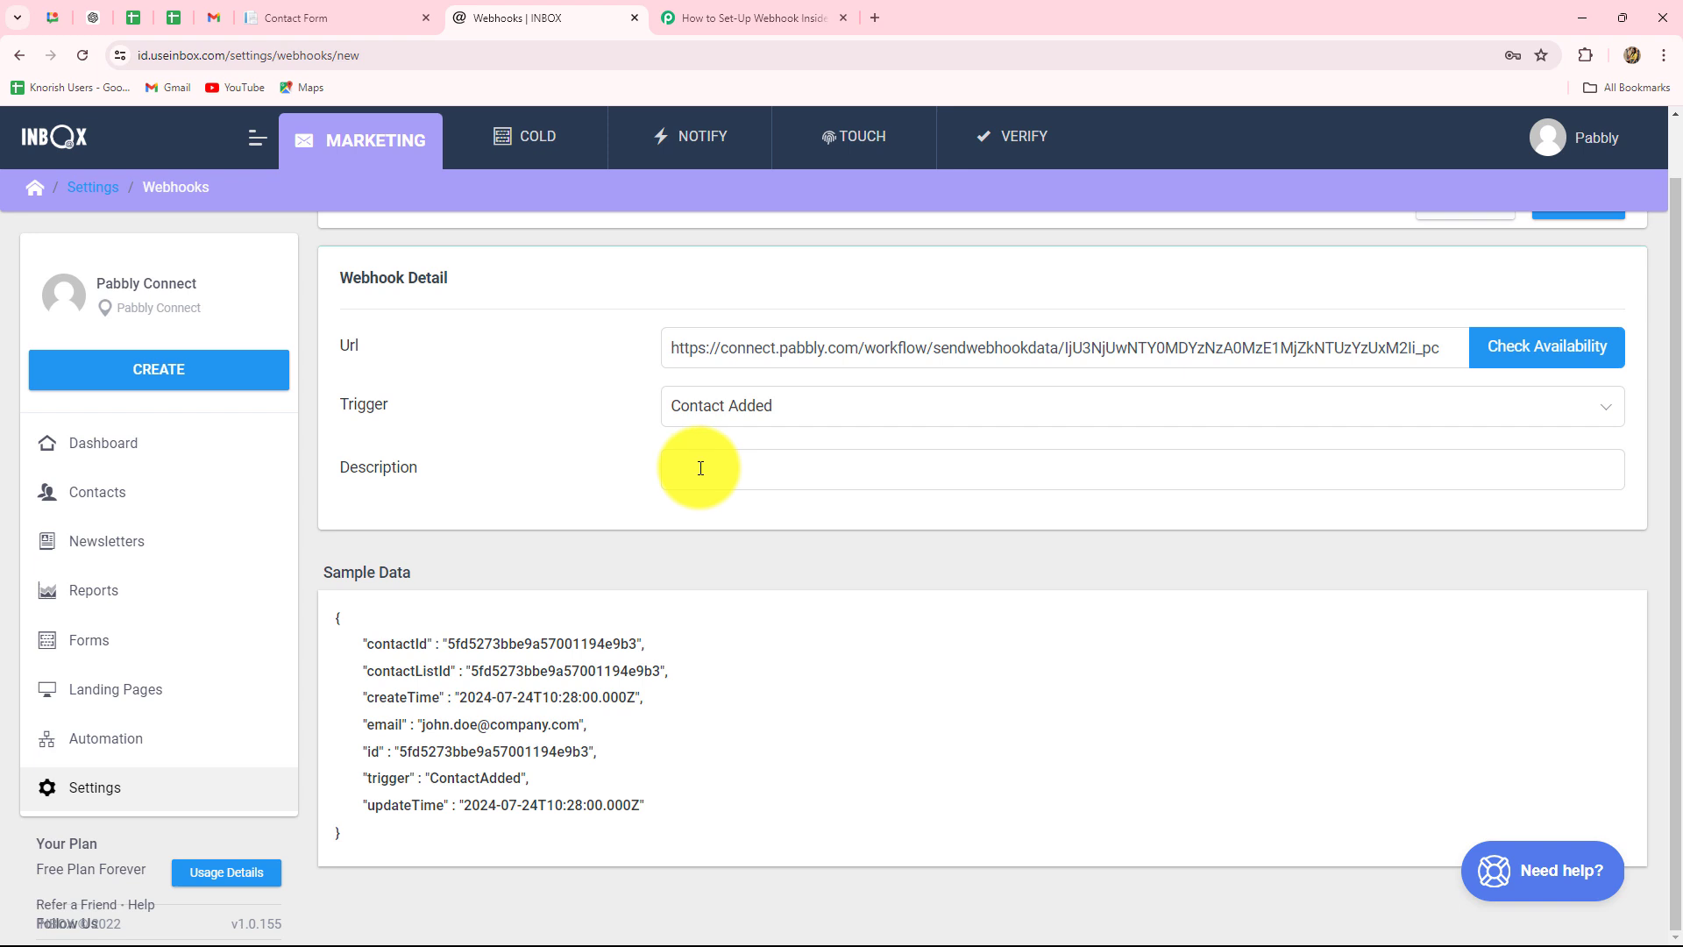
pyautogui.click(700, 468)
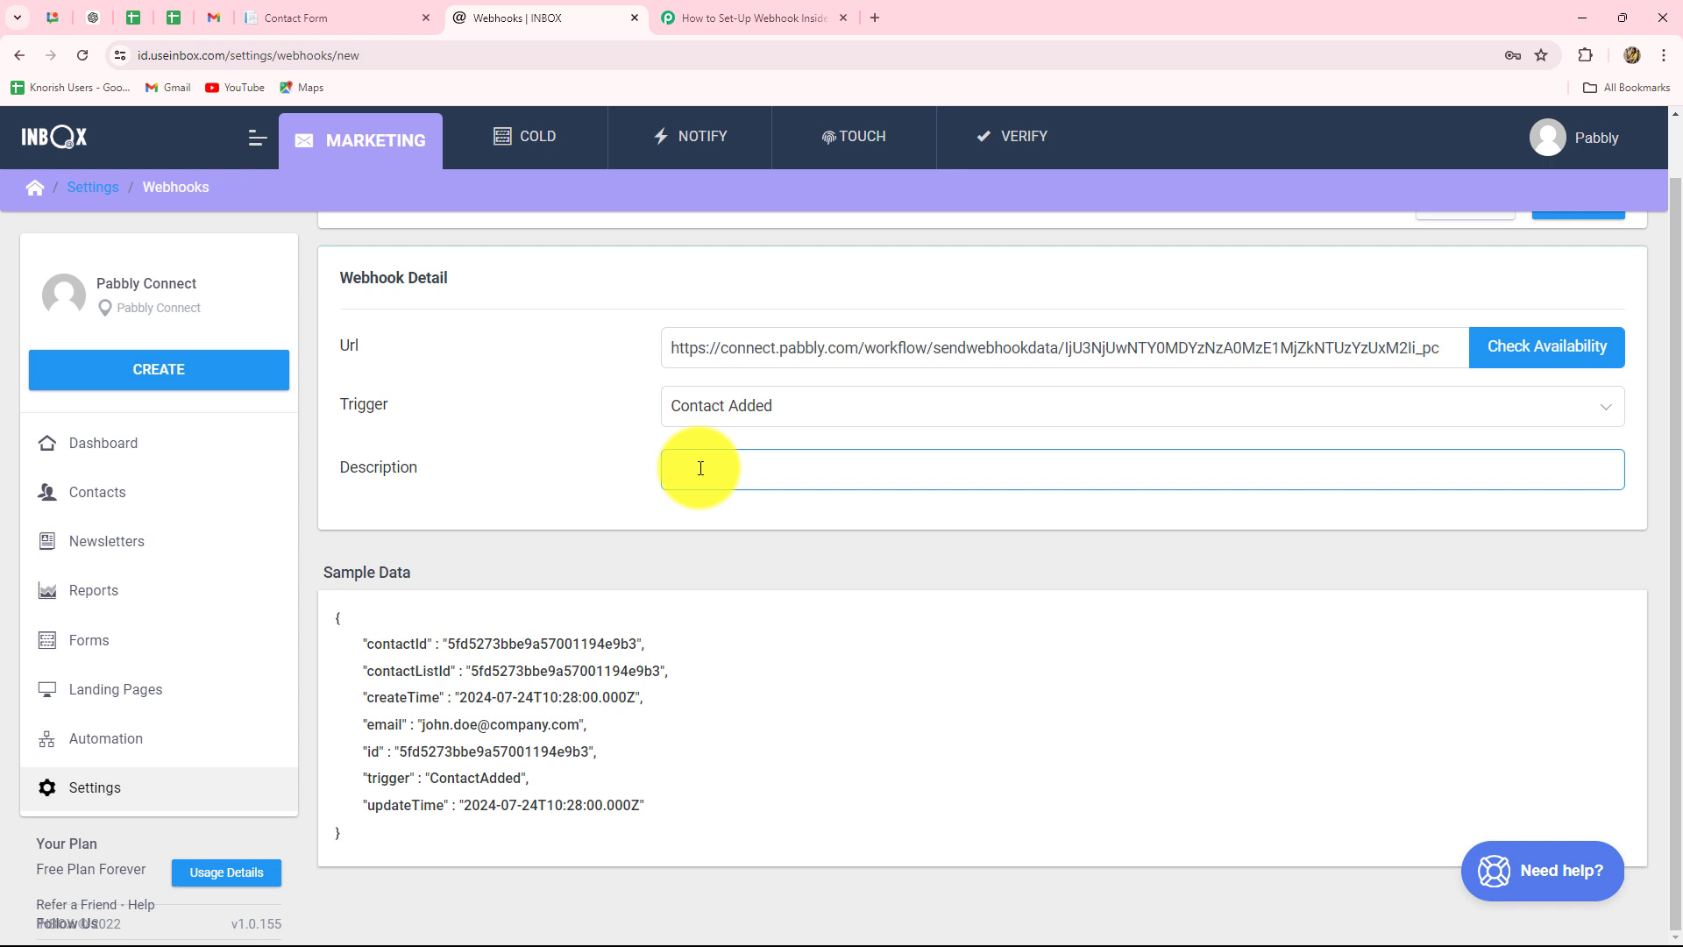
pyautogui.write('New Contact Added')
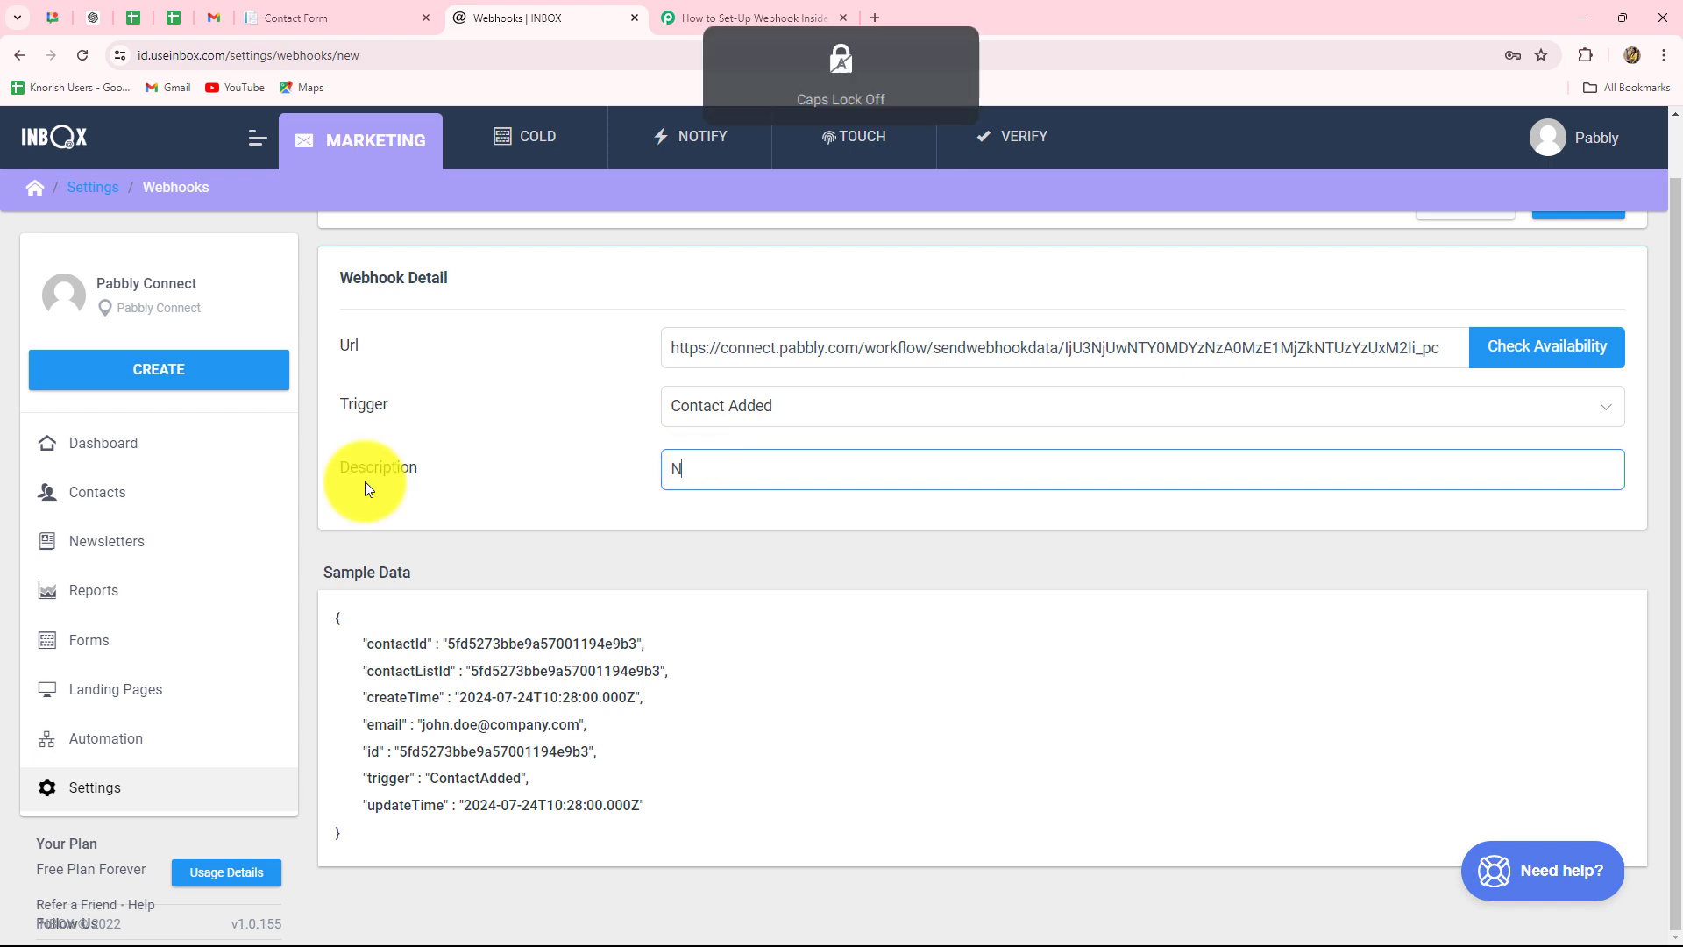
pyautogui.click(417, 536)
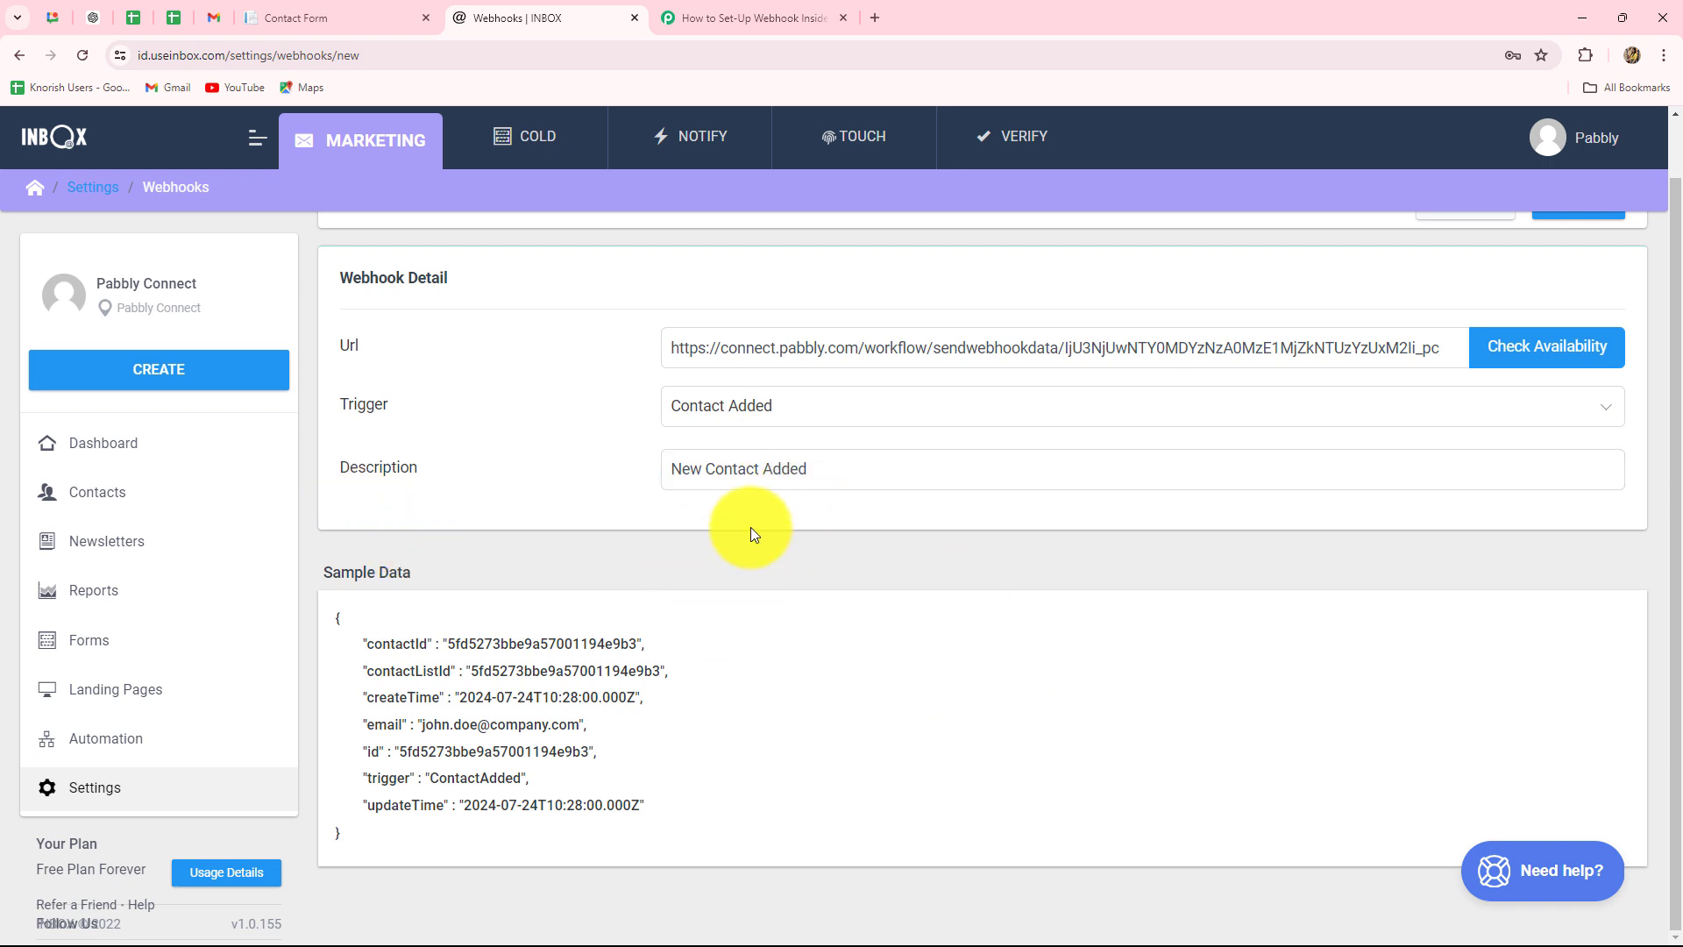
pyautogui.moveTo(372, 644); pyautogui.dragTo(702, 791)
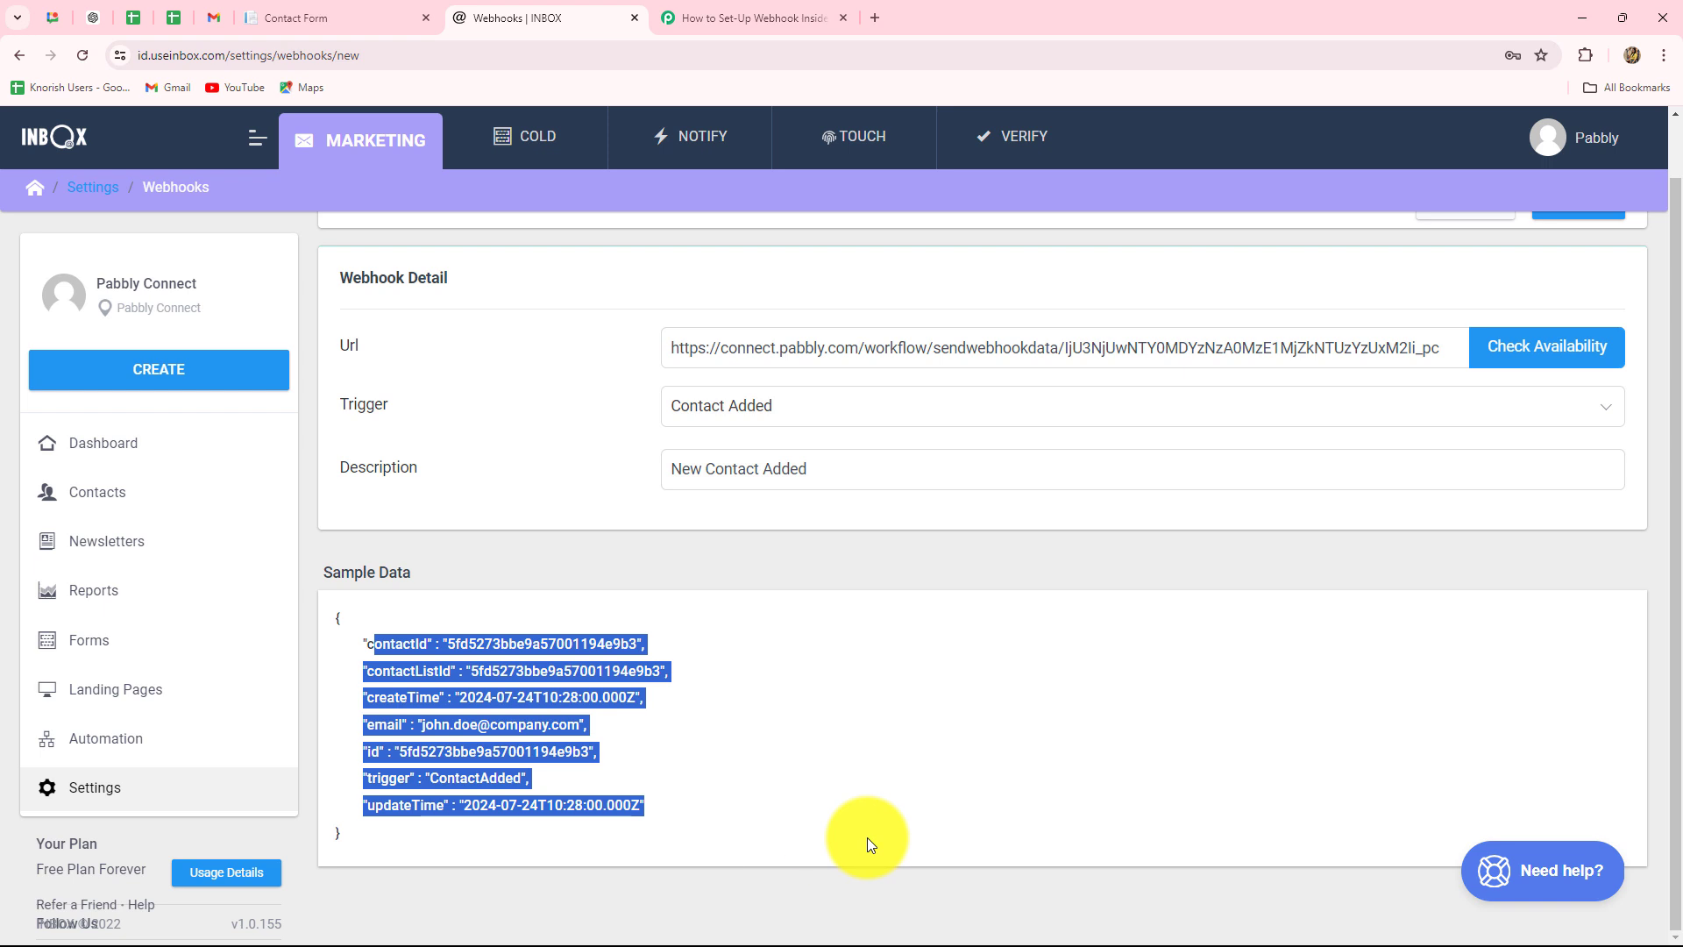
pyautogui.click(867, 780)
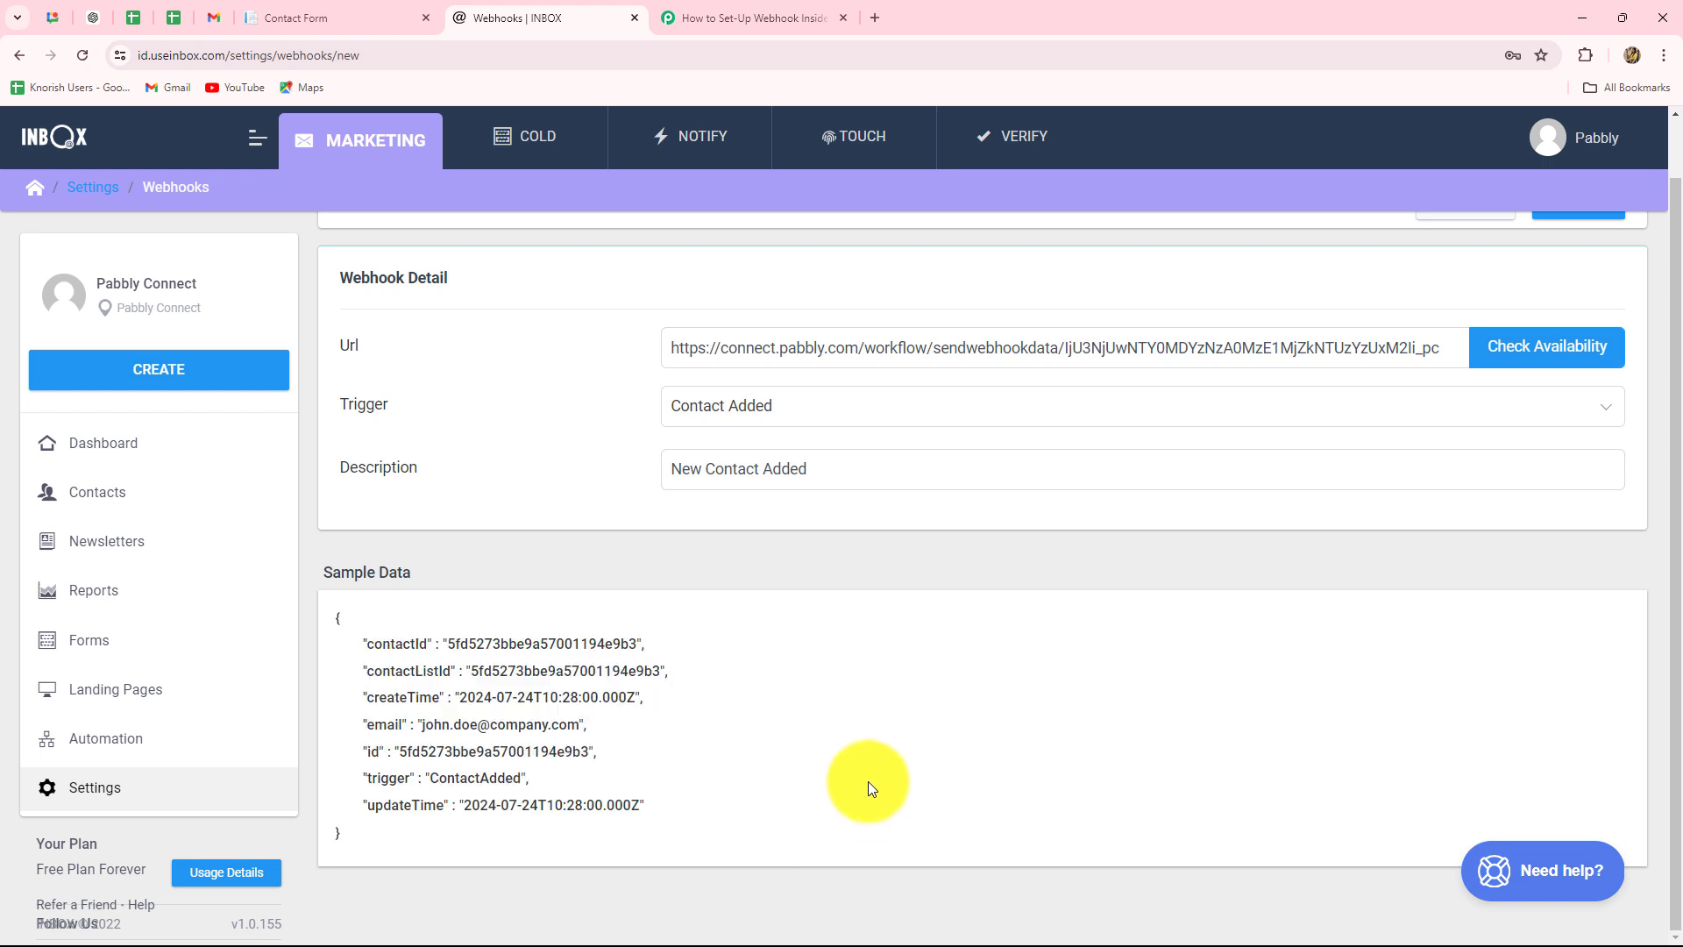
pyautogui.scroll(1, 1303, 559)
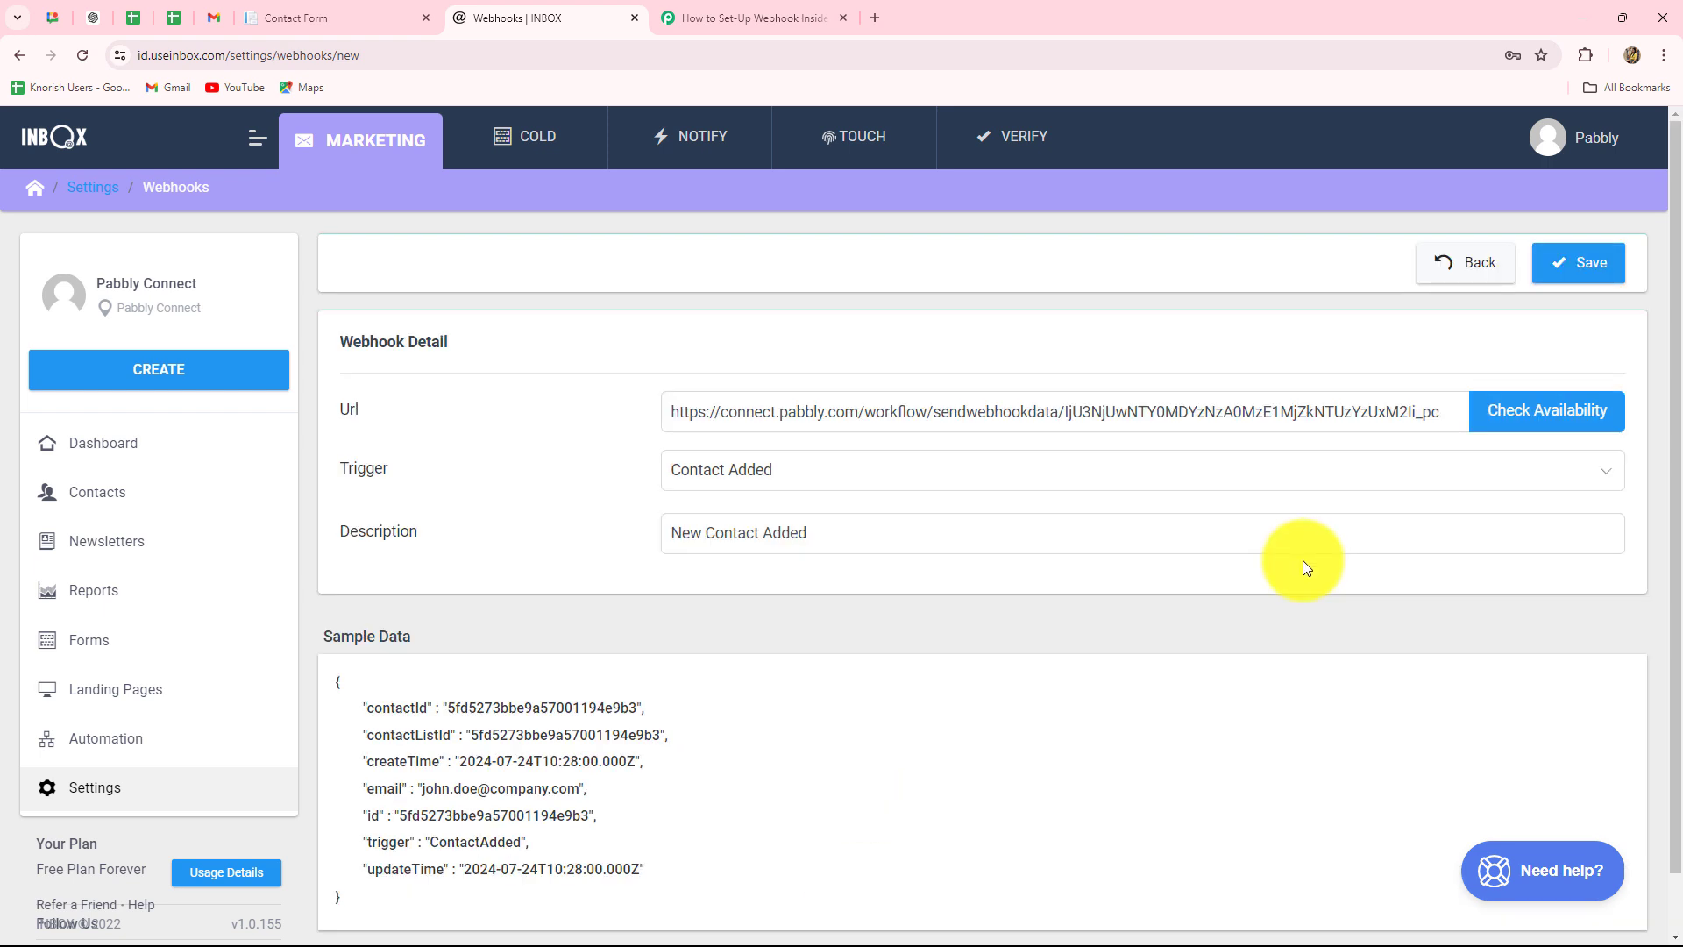
pyautogui.click(1569, 263)
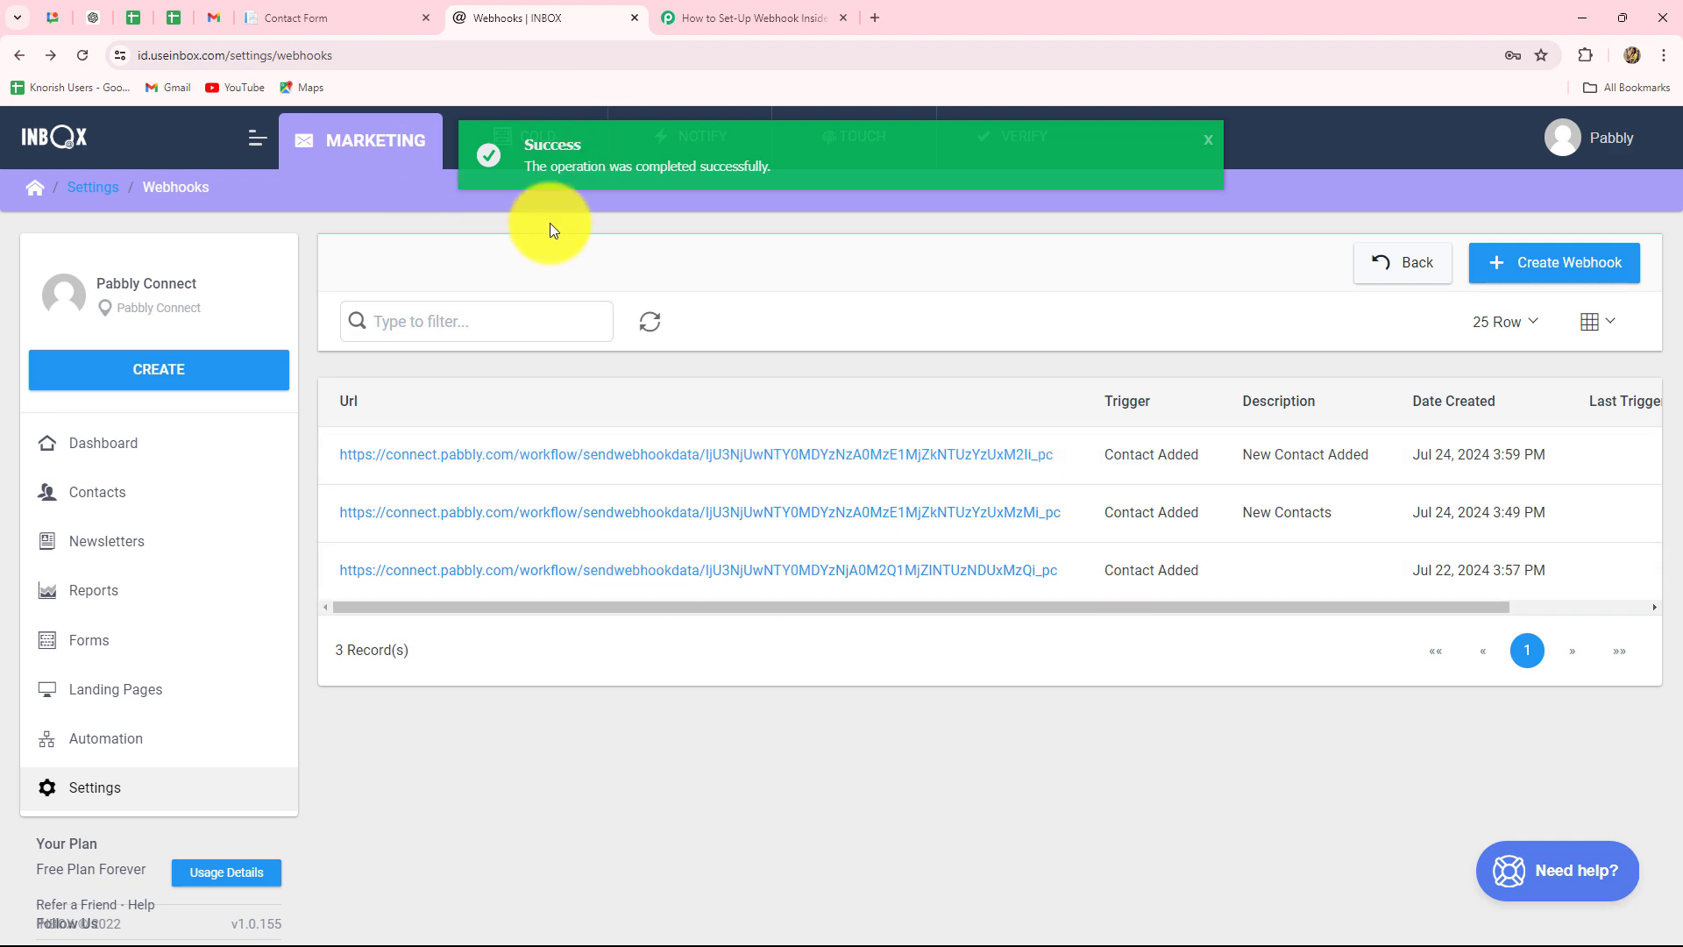
# - Back in Pabbly Connect, review the captured UpdateTime, ContactAdded type and Id values
pyautogui.click(702, 13)
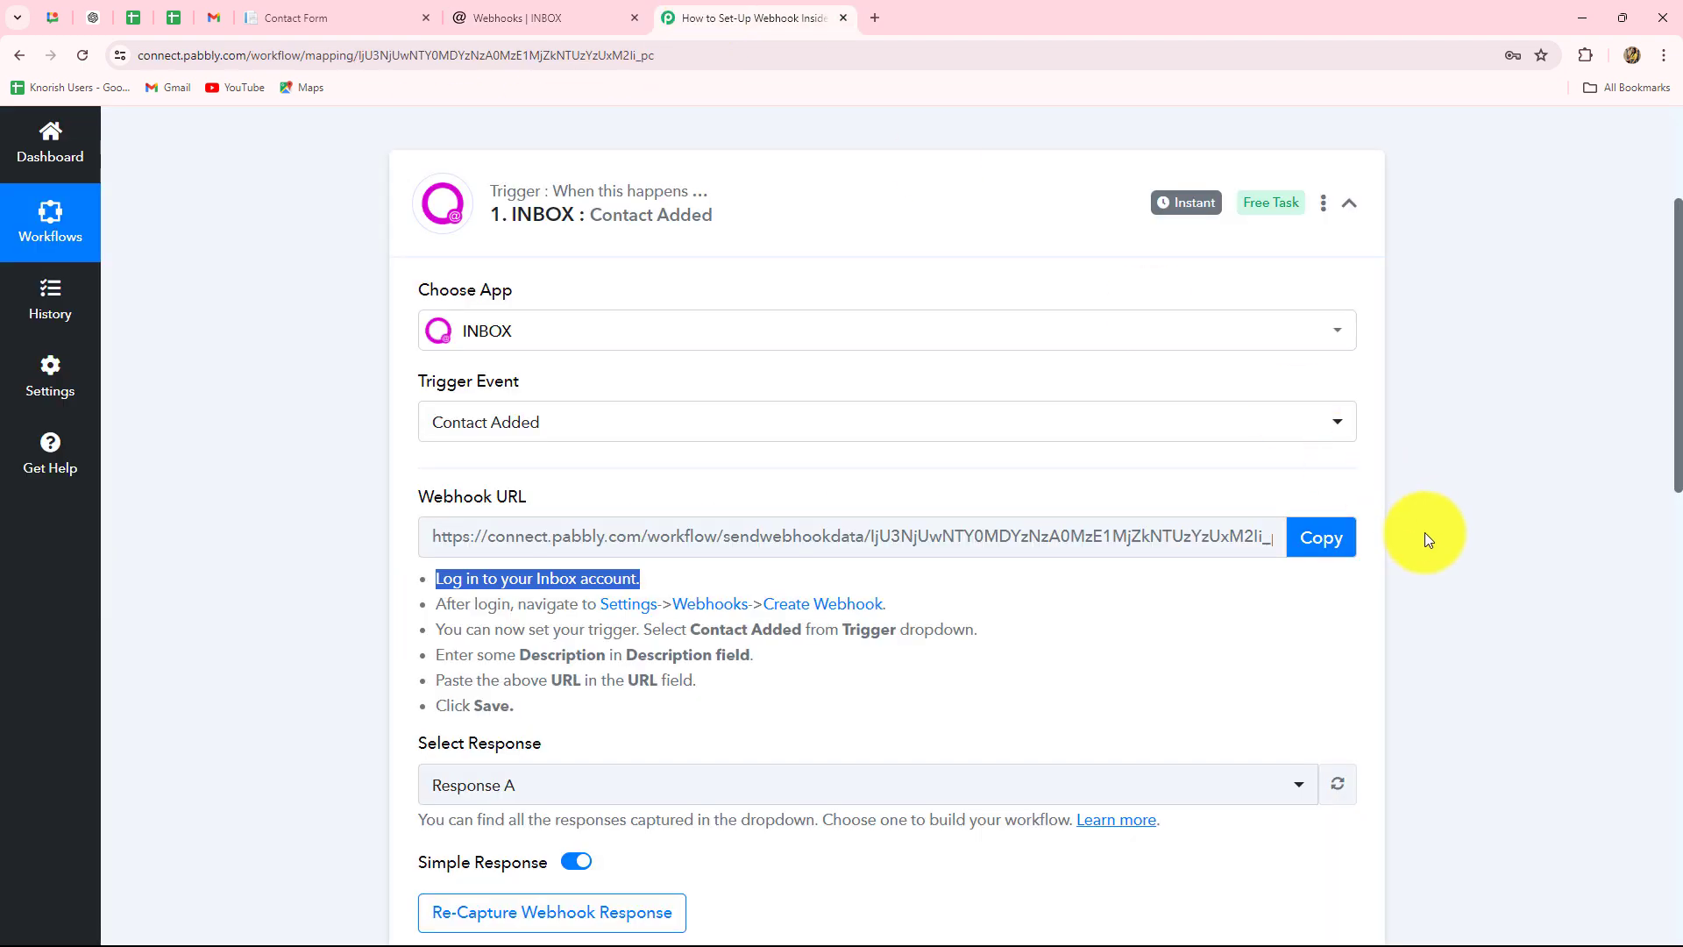
pyautogui.scroll(-4, 1428, 543)
pyautogui.scroll(-3, 1439, 570)
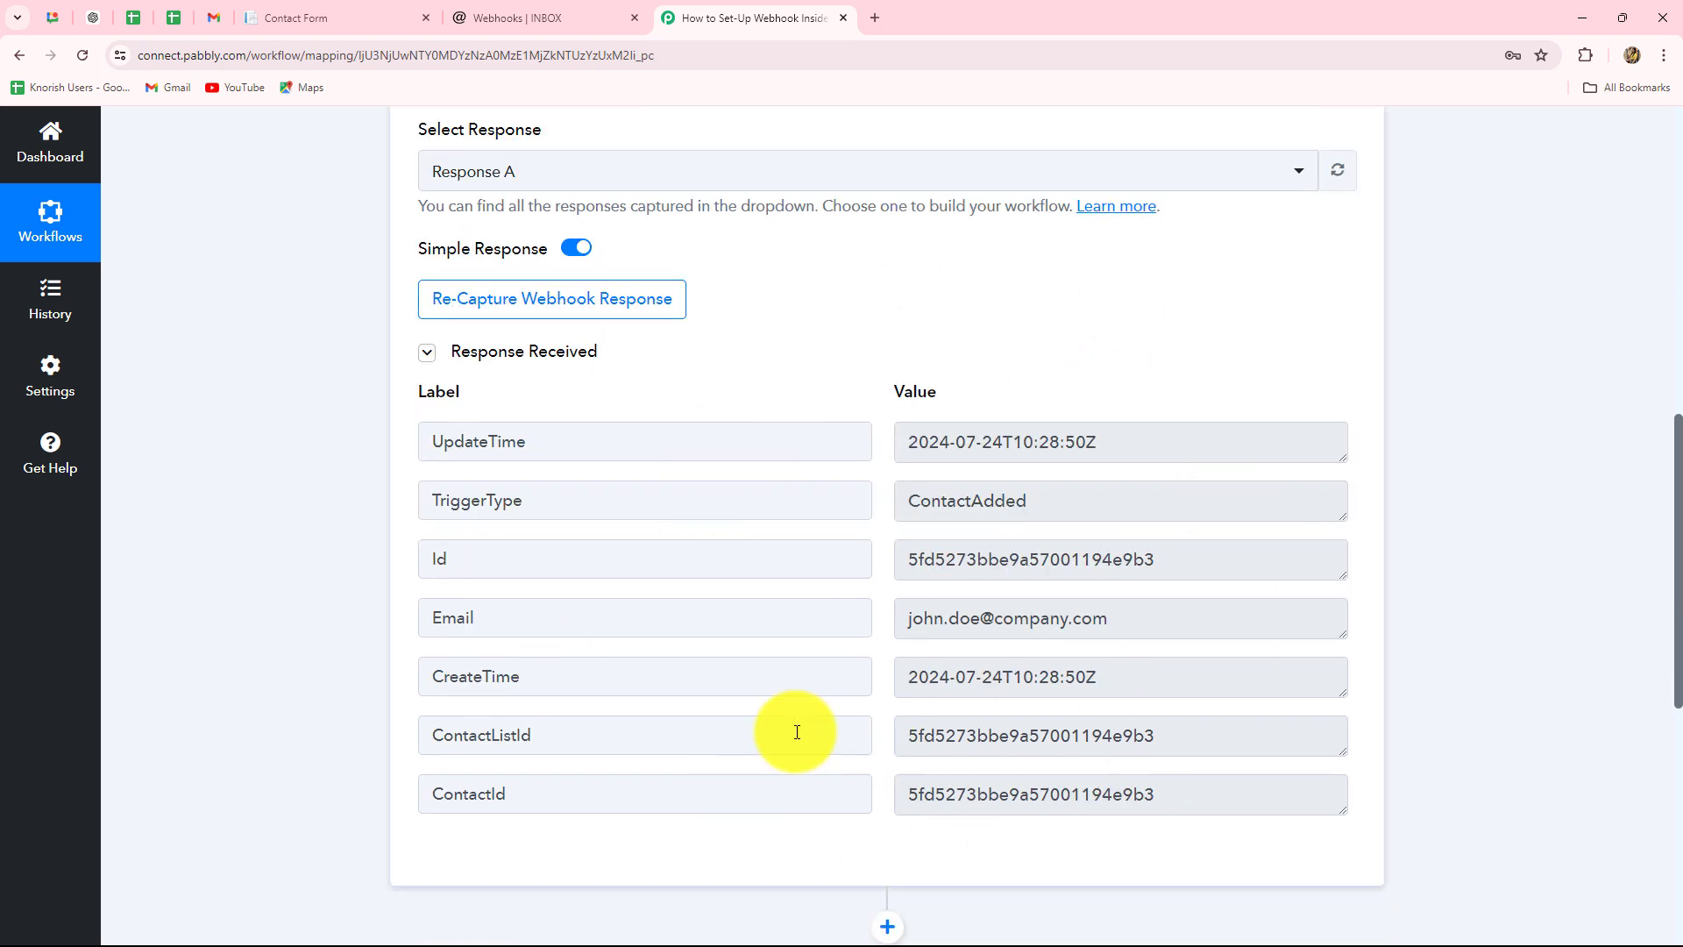
pyautogui.moveTo(895, 445); pyautogui.dragTo(1157, 894)
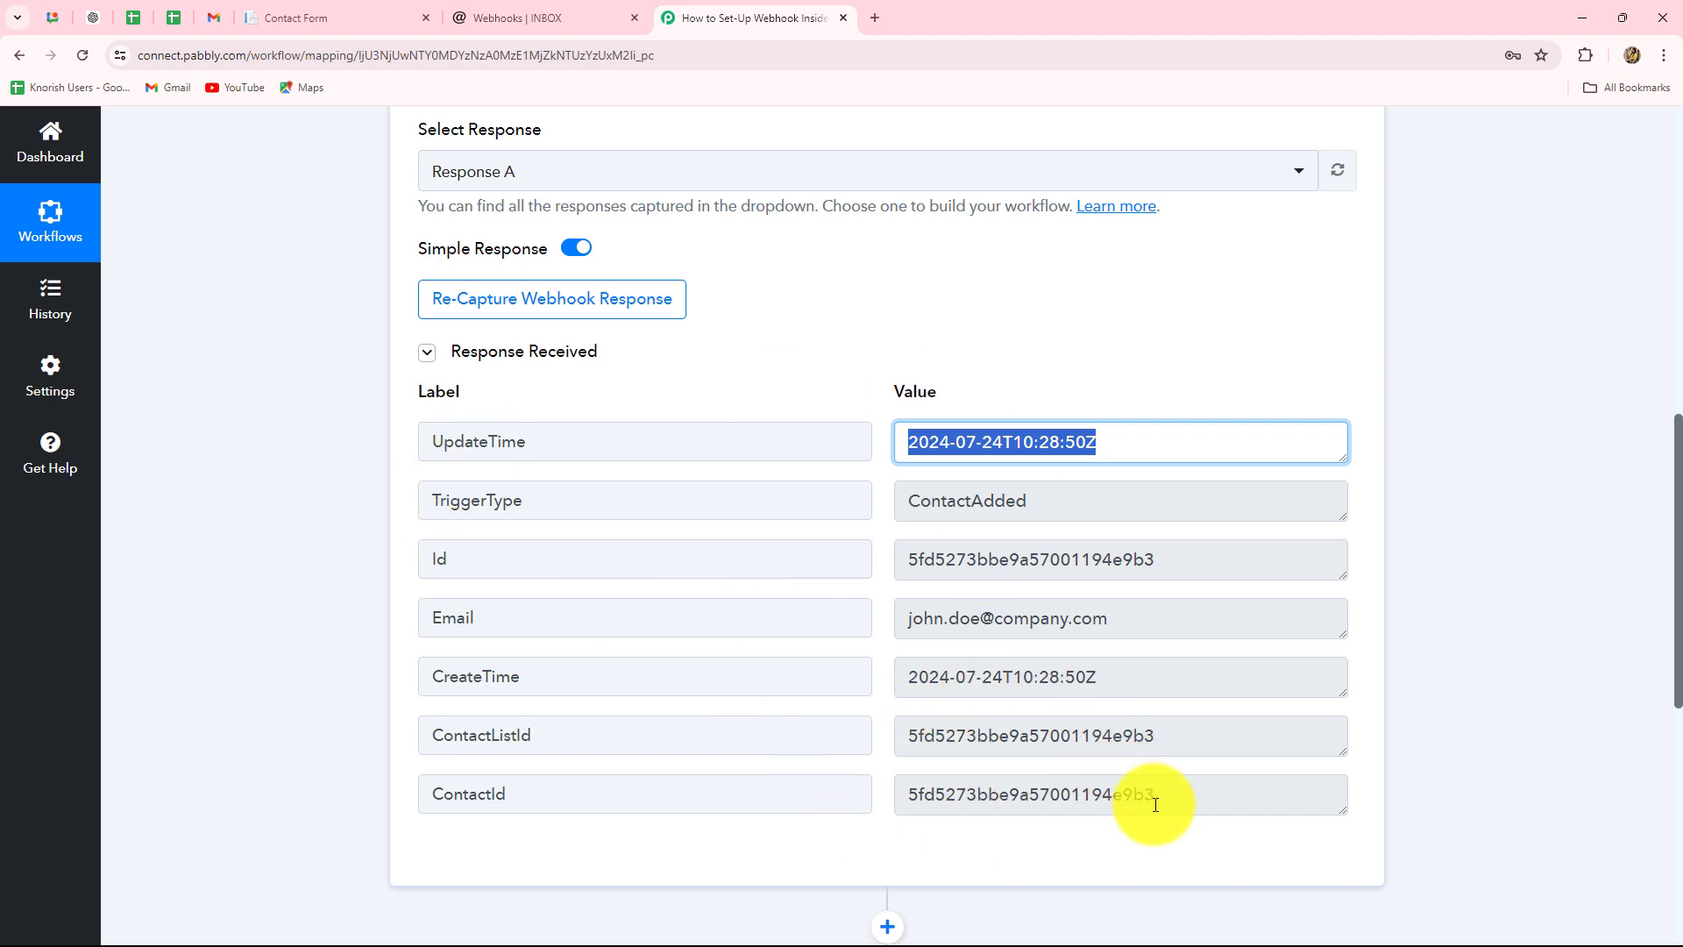
pyautogui.moveTo(899, 504); pyautogui.dragTo(1071, 524)
pyautogui.click(859, 561)
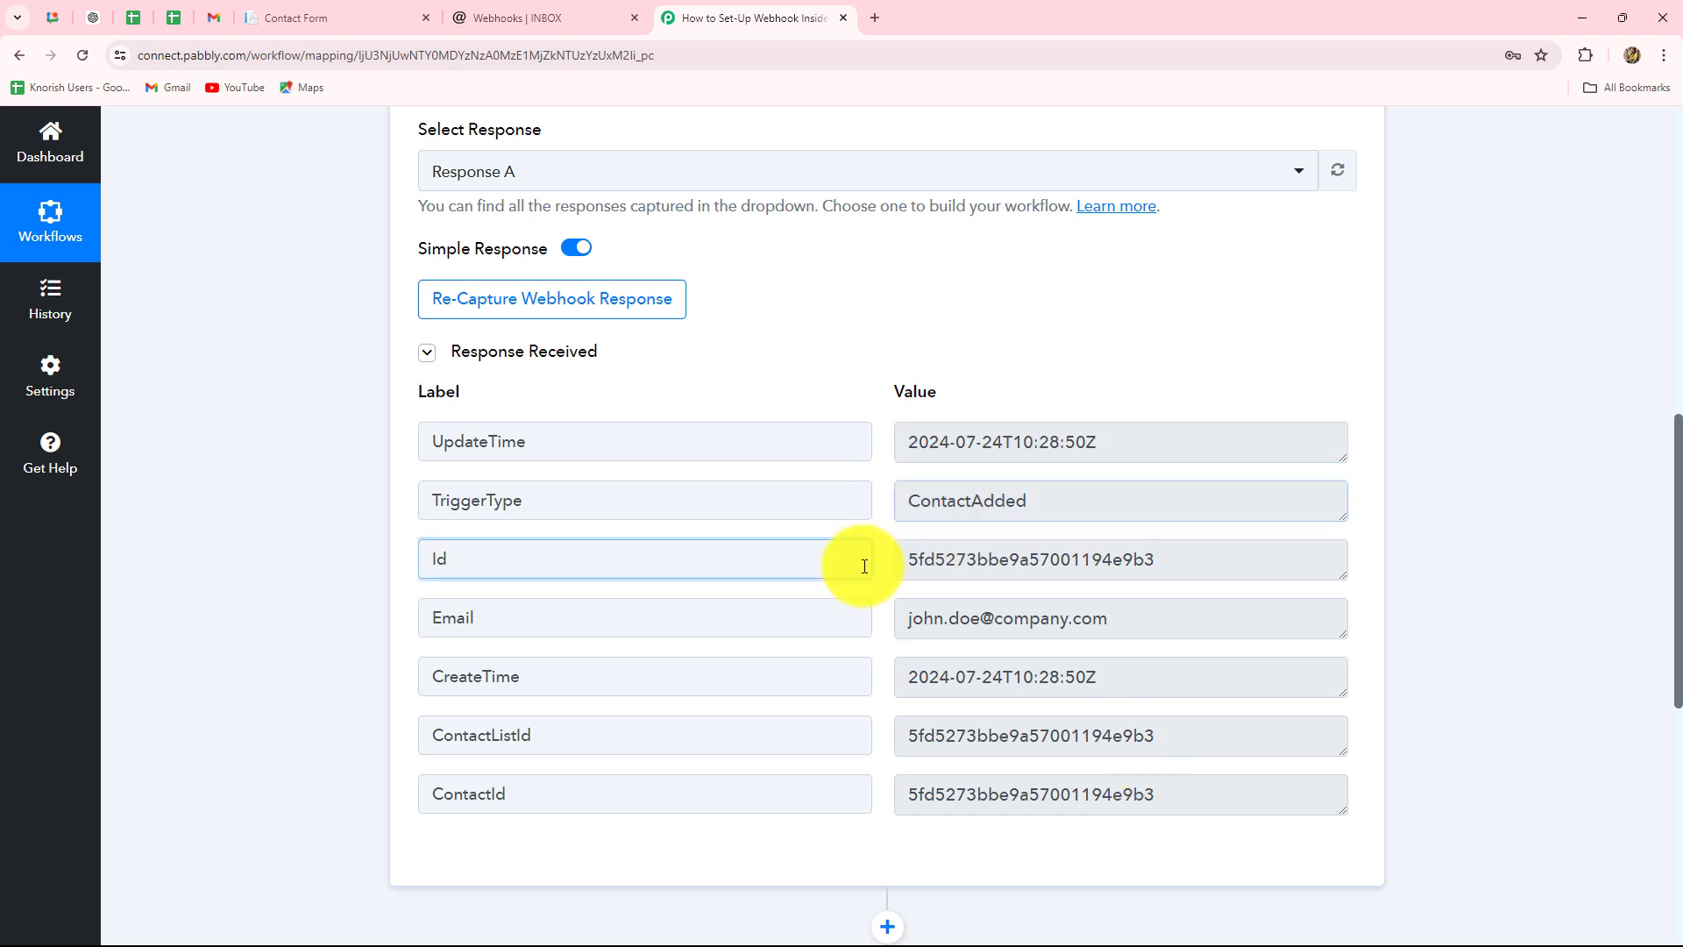
pyautogui.moveTo(1251, 569); pyautogui.dragTo(902, 549)
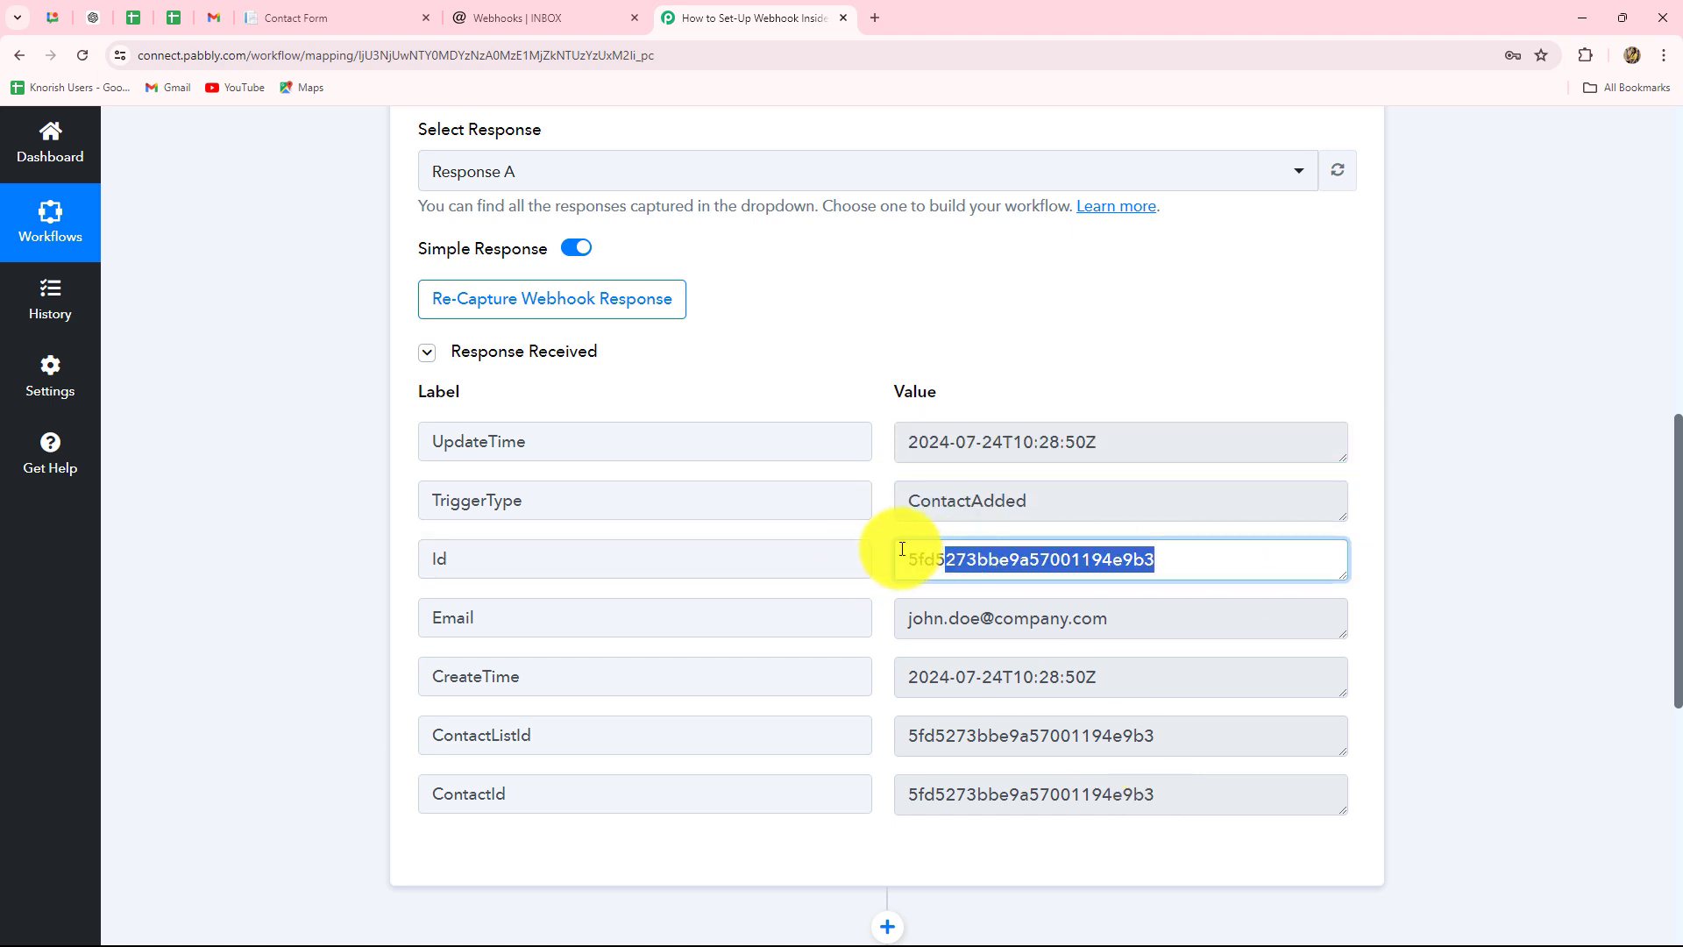
# - Re-capture the webhook response, confirm with Yes, and bring up the newsletter contact form
pyautogui.click(518, 312)
pyautogui.click(767, 650)
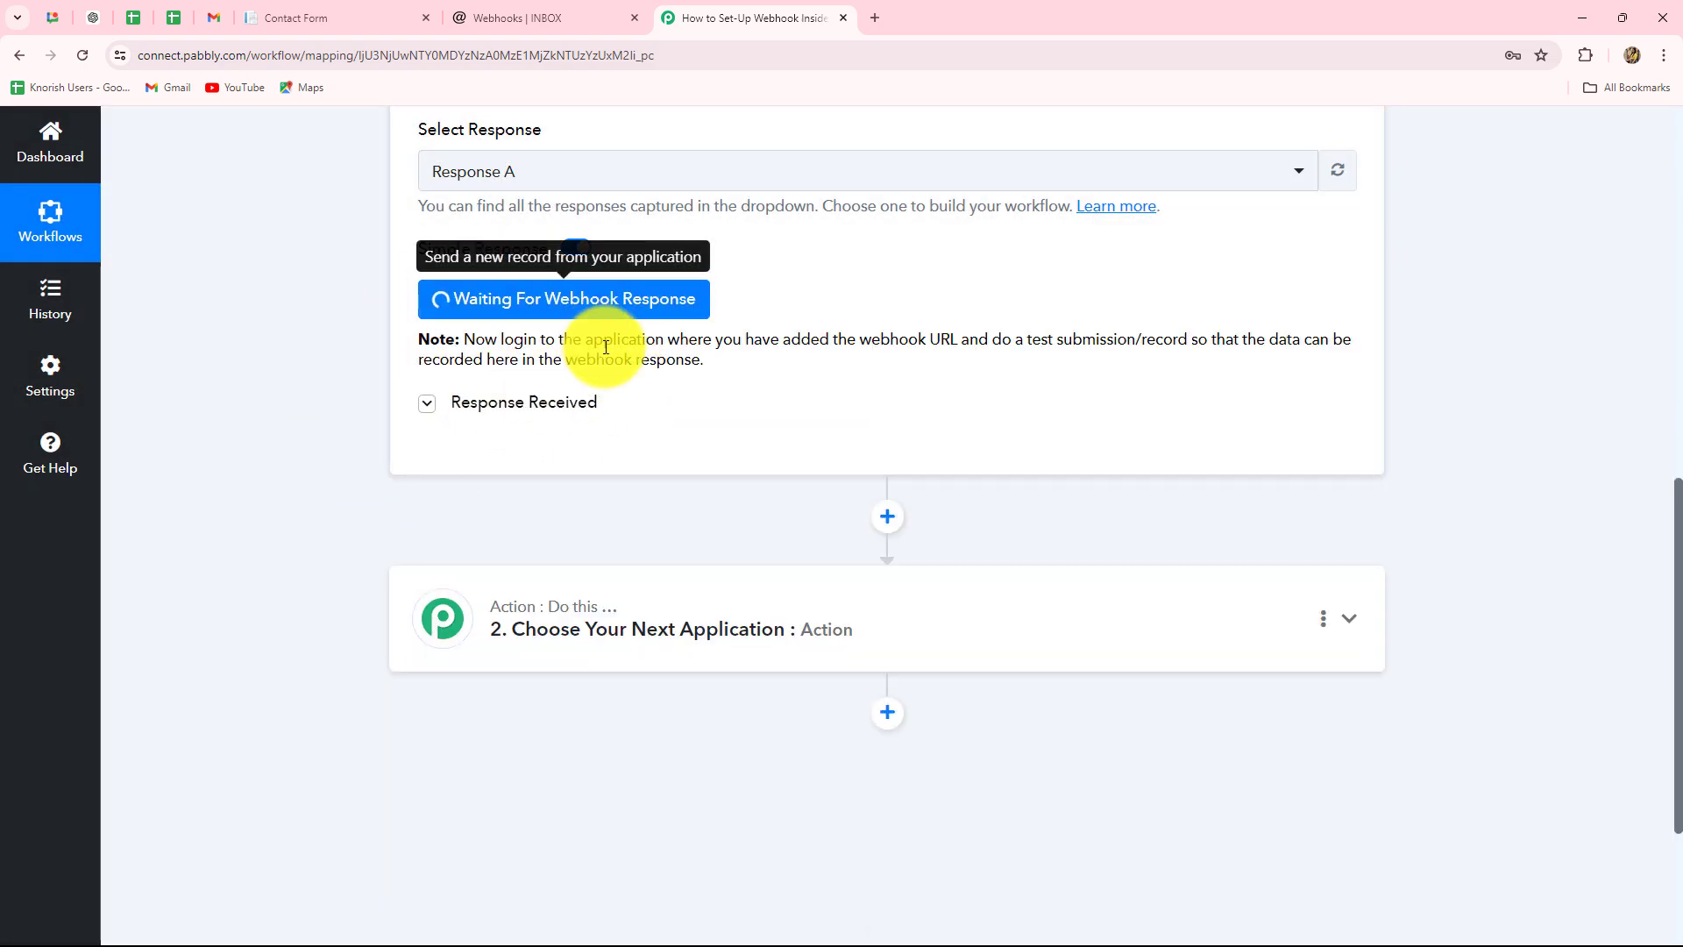
pyautogui.moveTo(474, 339); pyautogui.dragTo(991, 379)
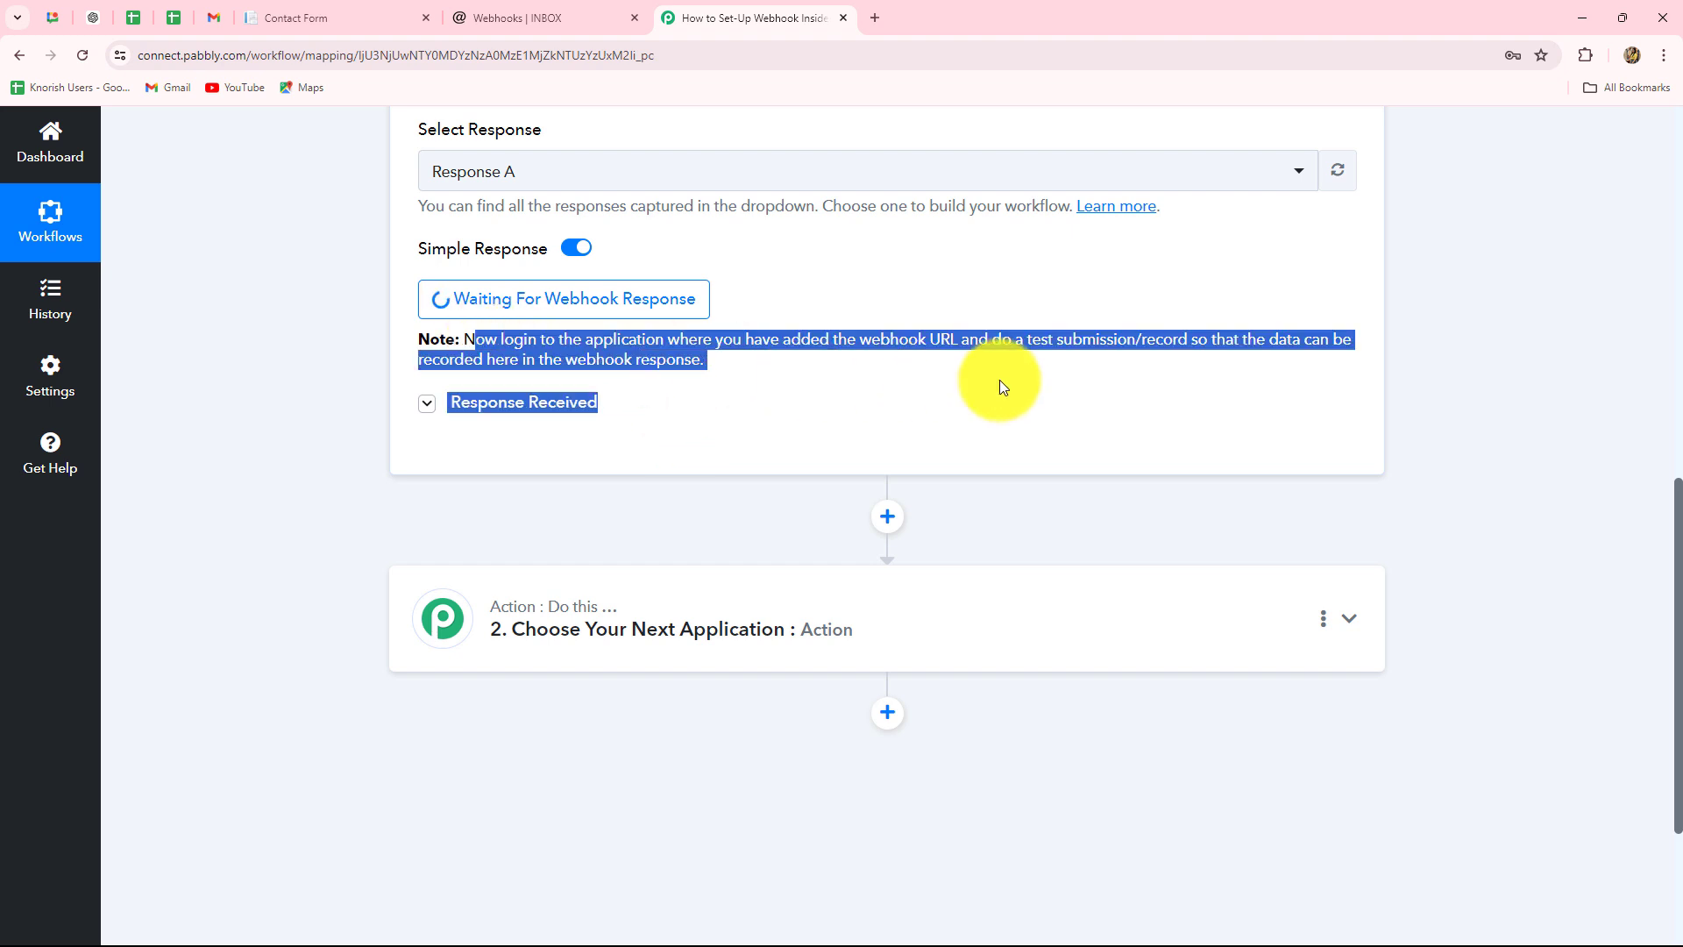
pyautogui.click(814, 388)
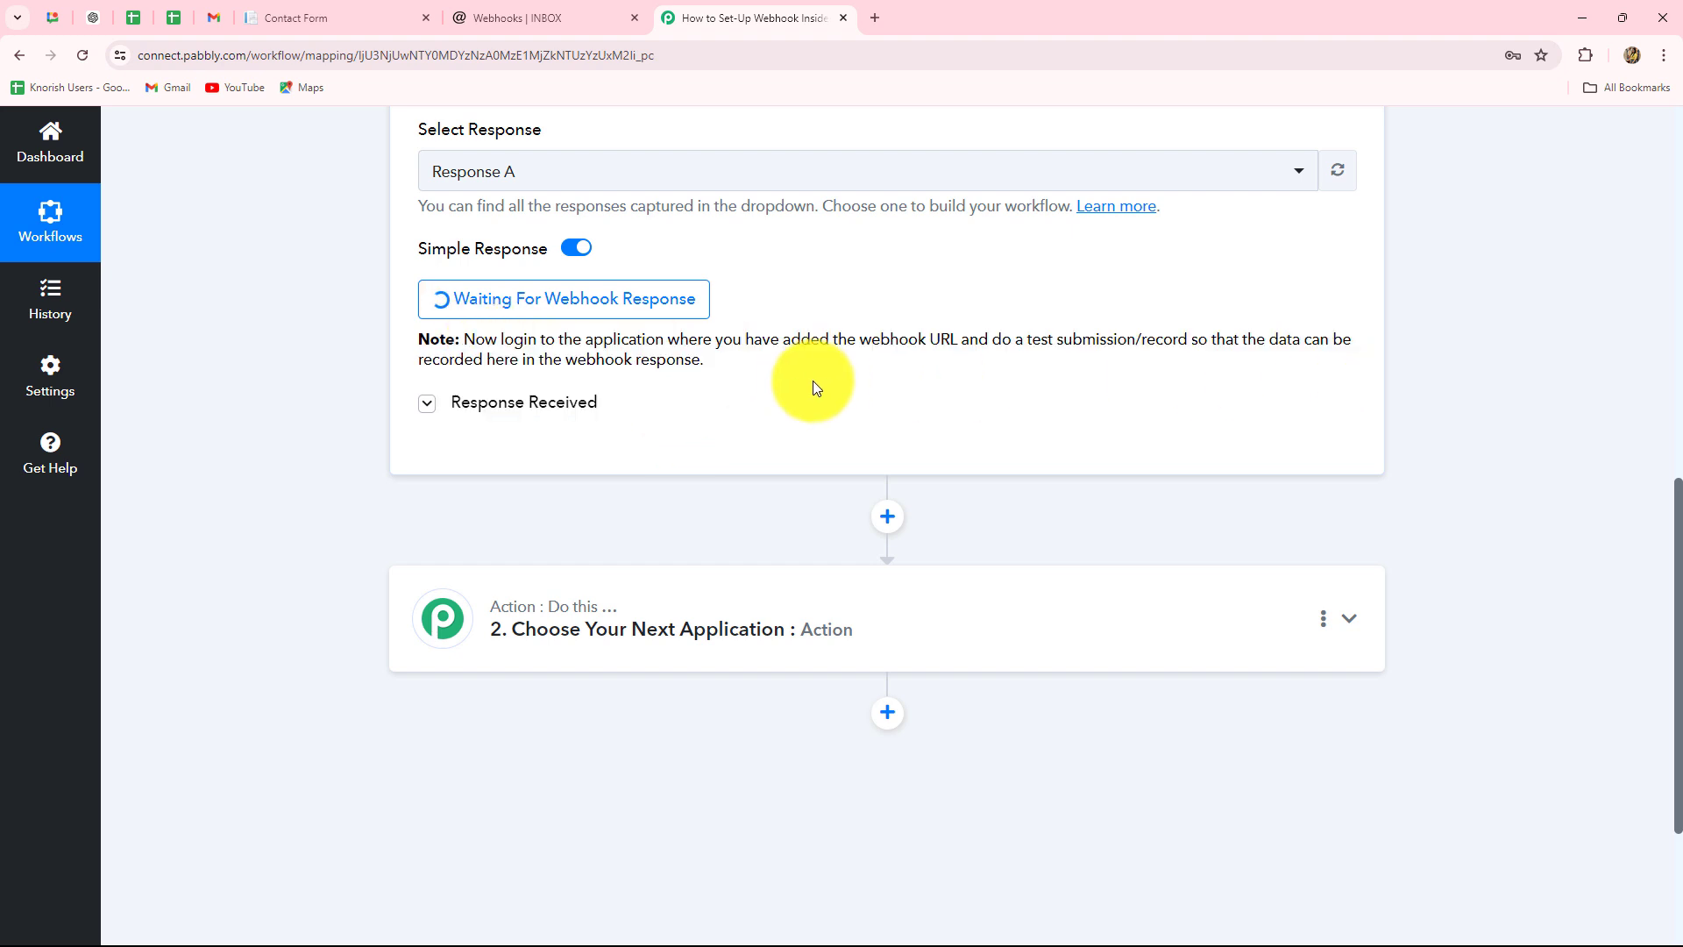
pyautogui.scroll(3, 803, 423)
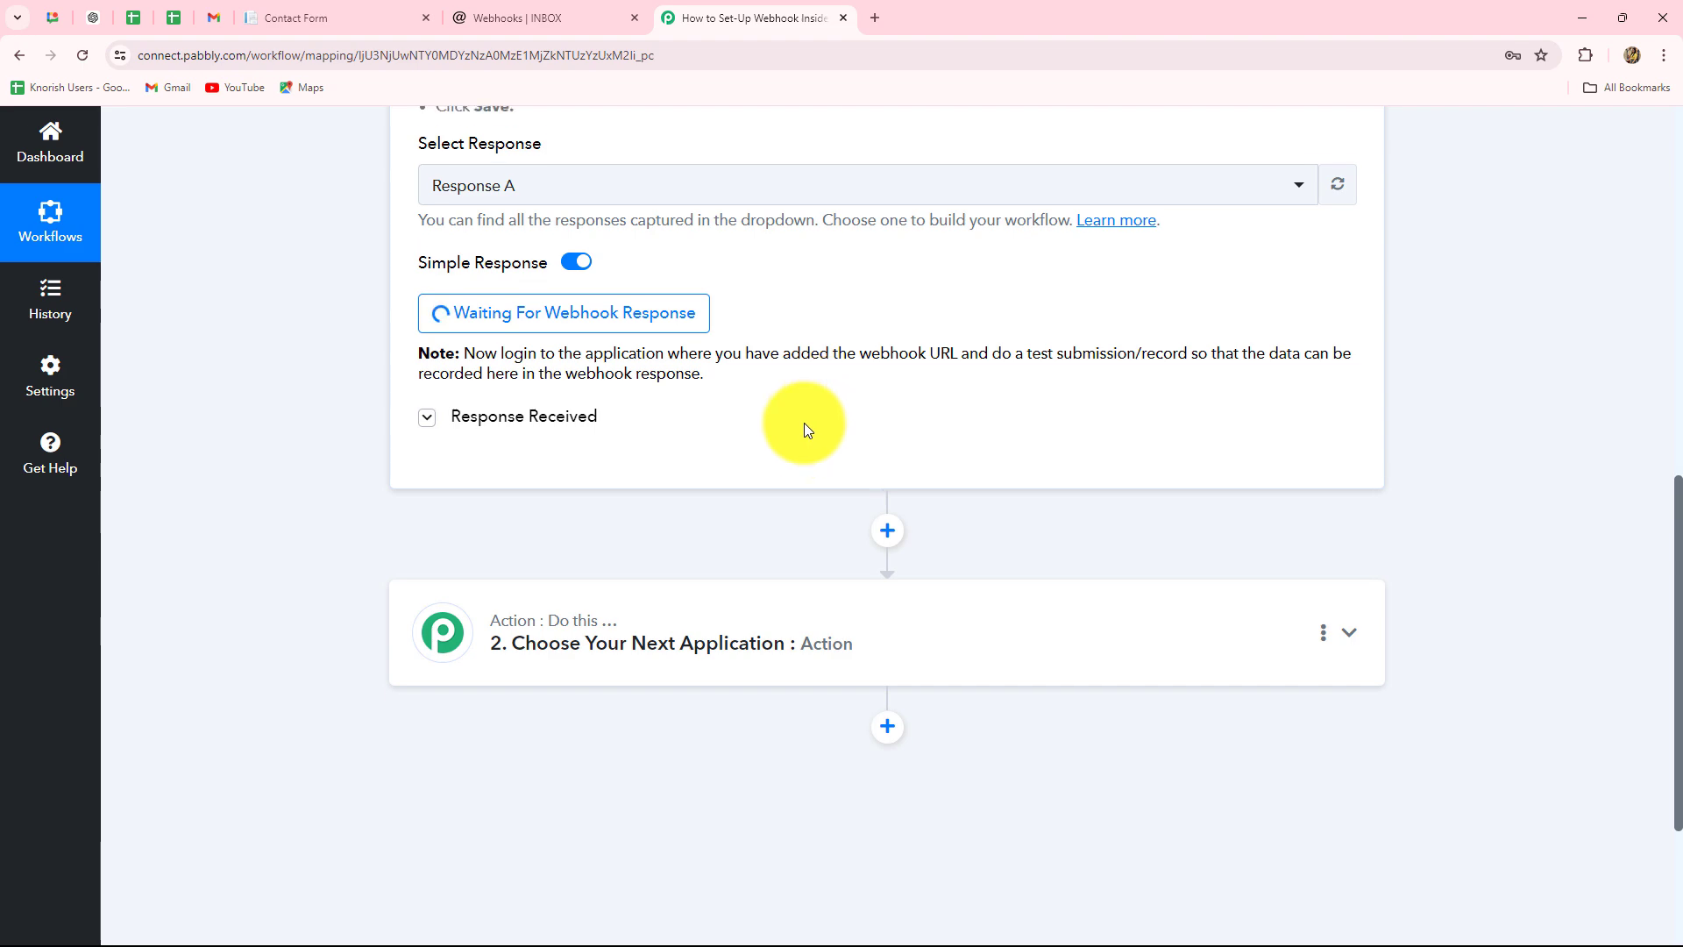
pyautogui.scroll(3, 802, 422)
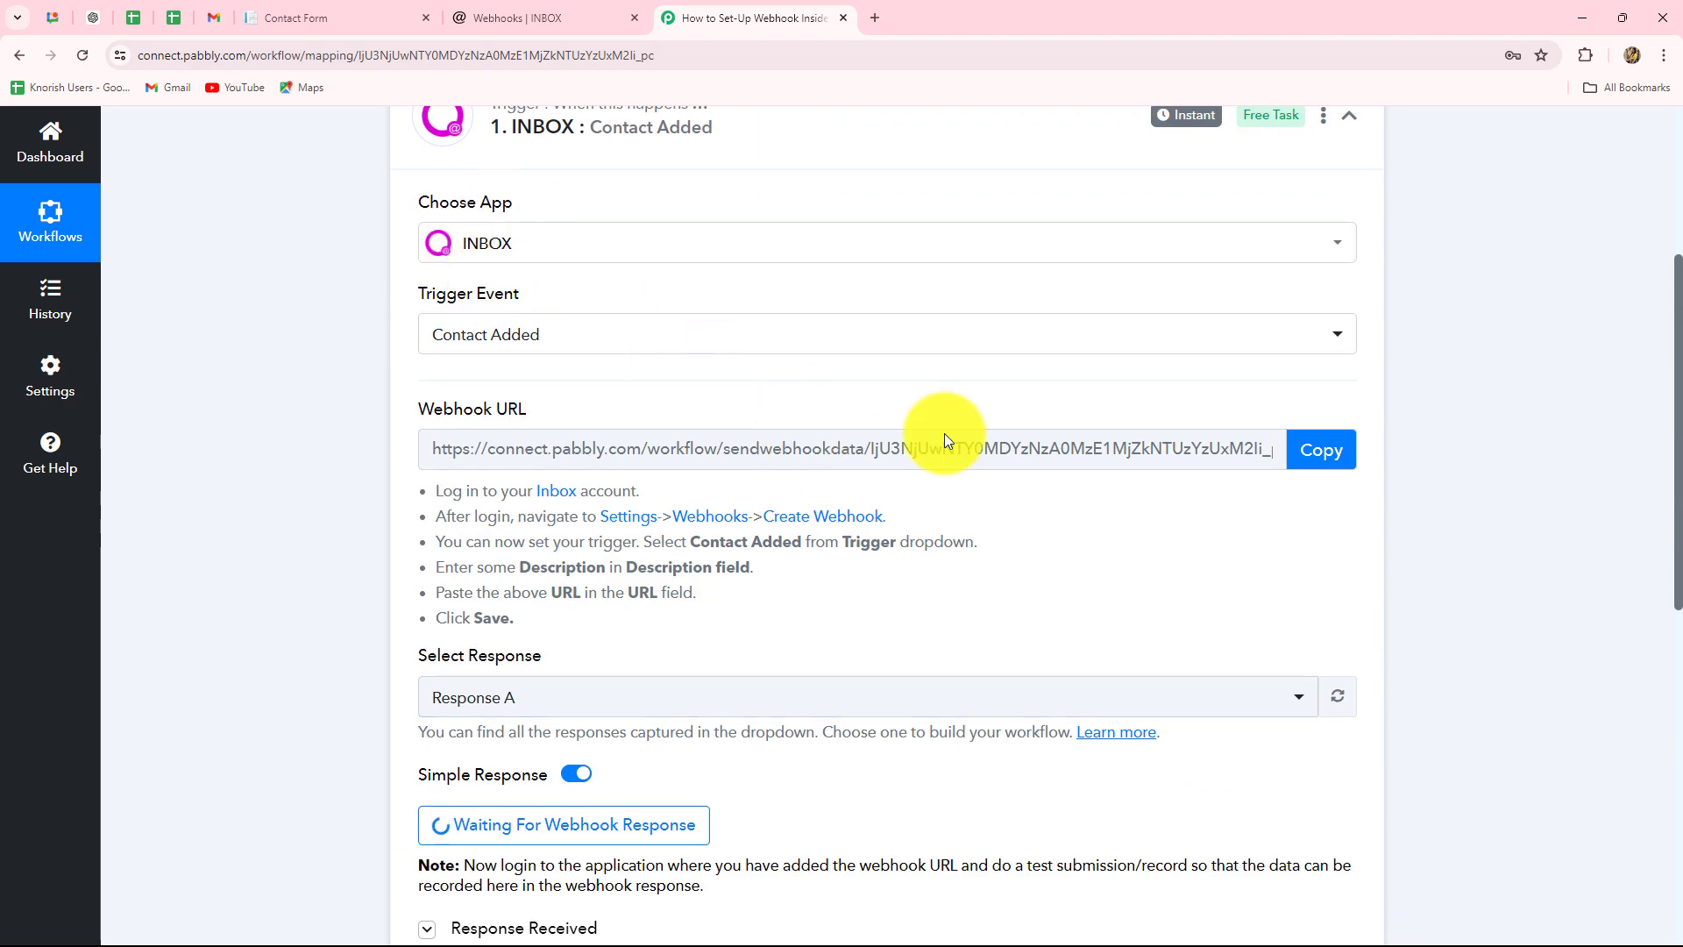
pyautogui.click(355, 20)
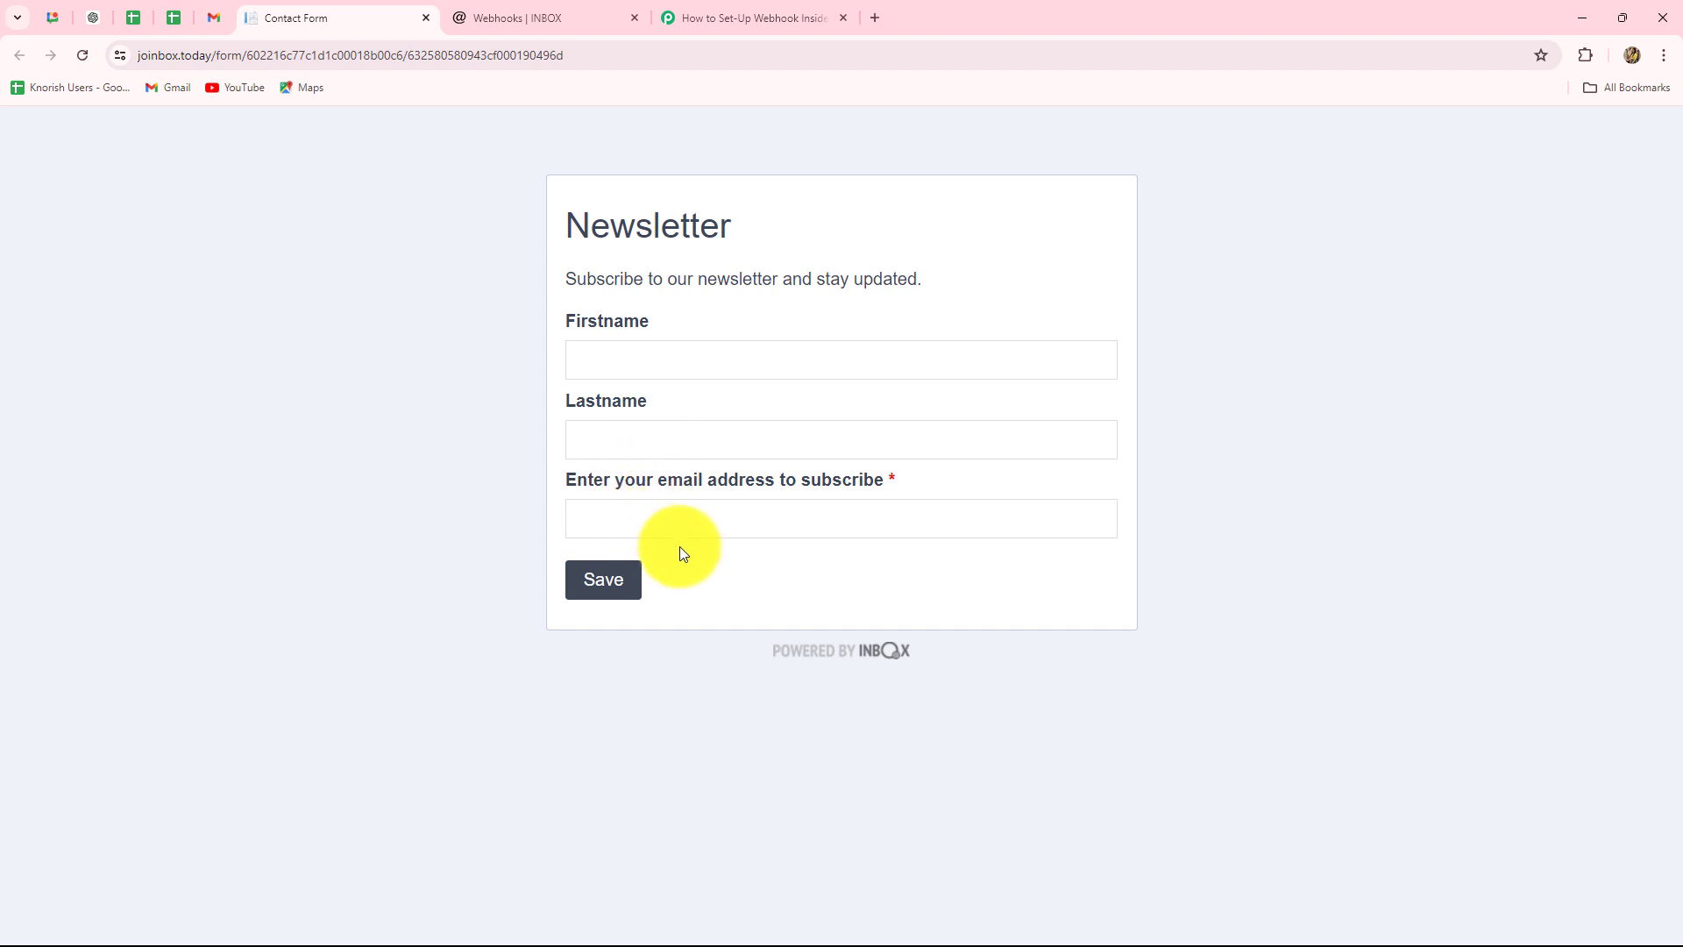
# - Fill the Newsletter form's Firstname, Lastname and email with the test contact's details and save it
pyautogui.click(595, 366)
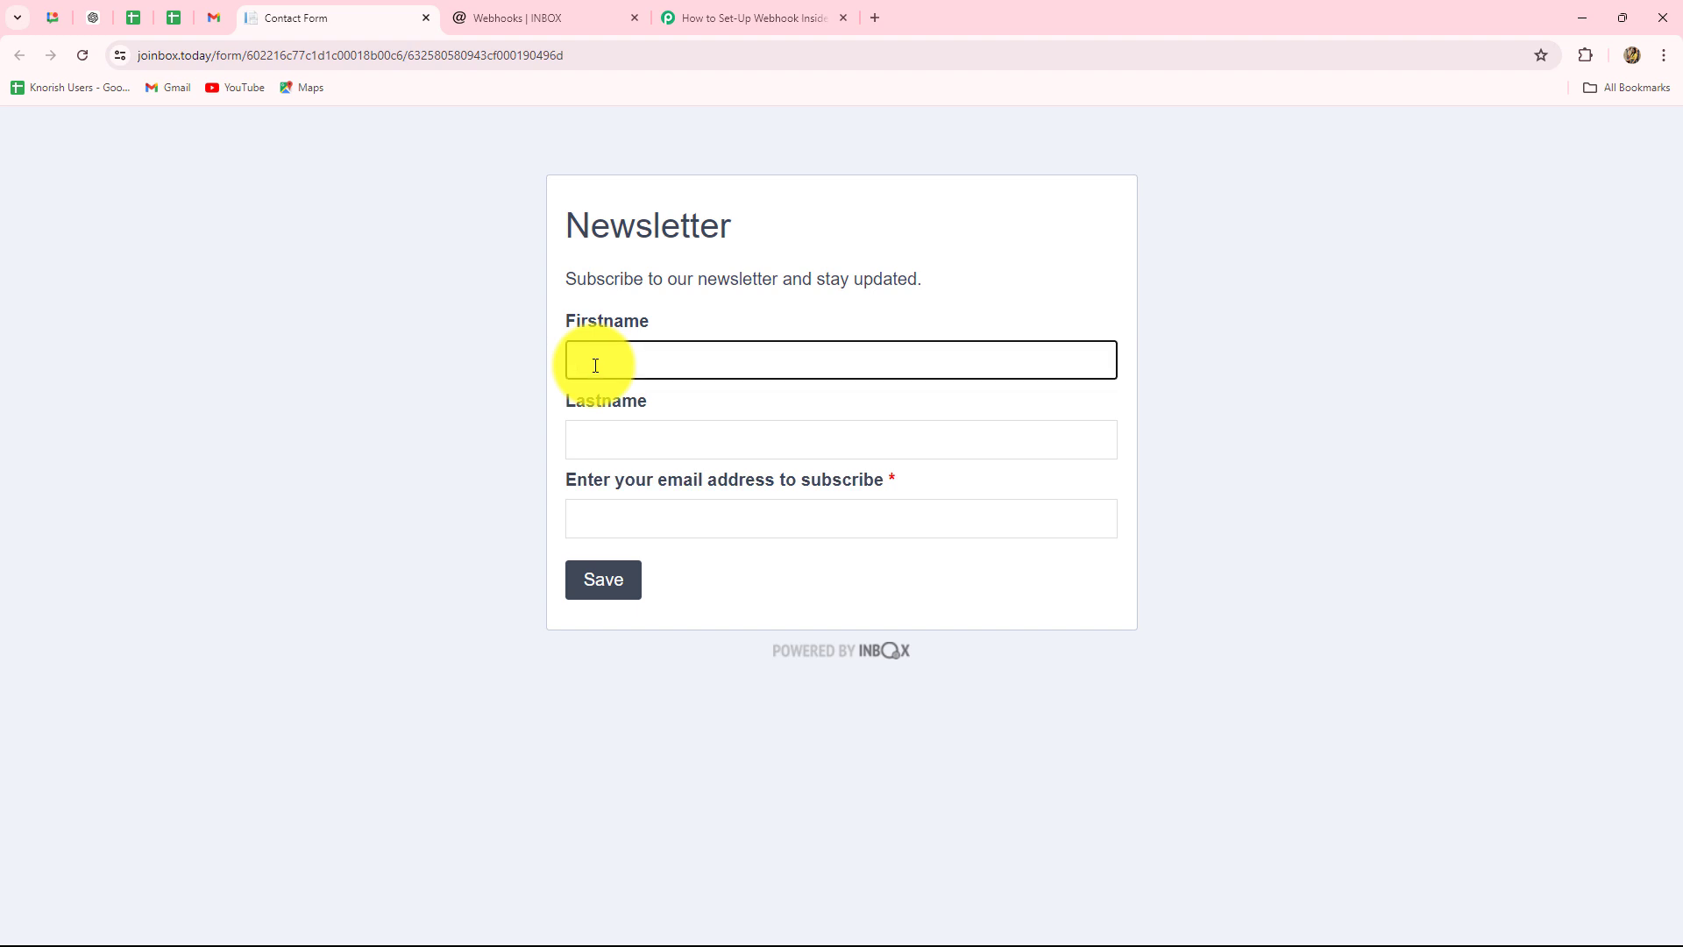
pyautogui.press('capslock')
pyautogui.write('S')
pyautogui.press('capslock')
pyautogui.write('mart')
pyautogui.click(654, 450)
pyautogui.press('capslock')
pyautogui.write('U')
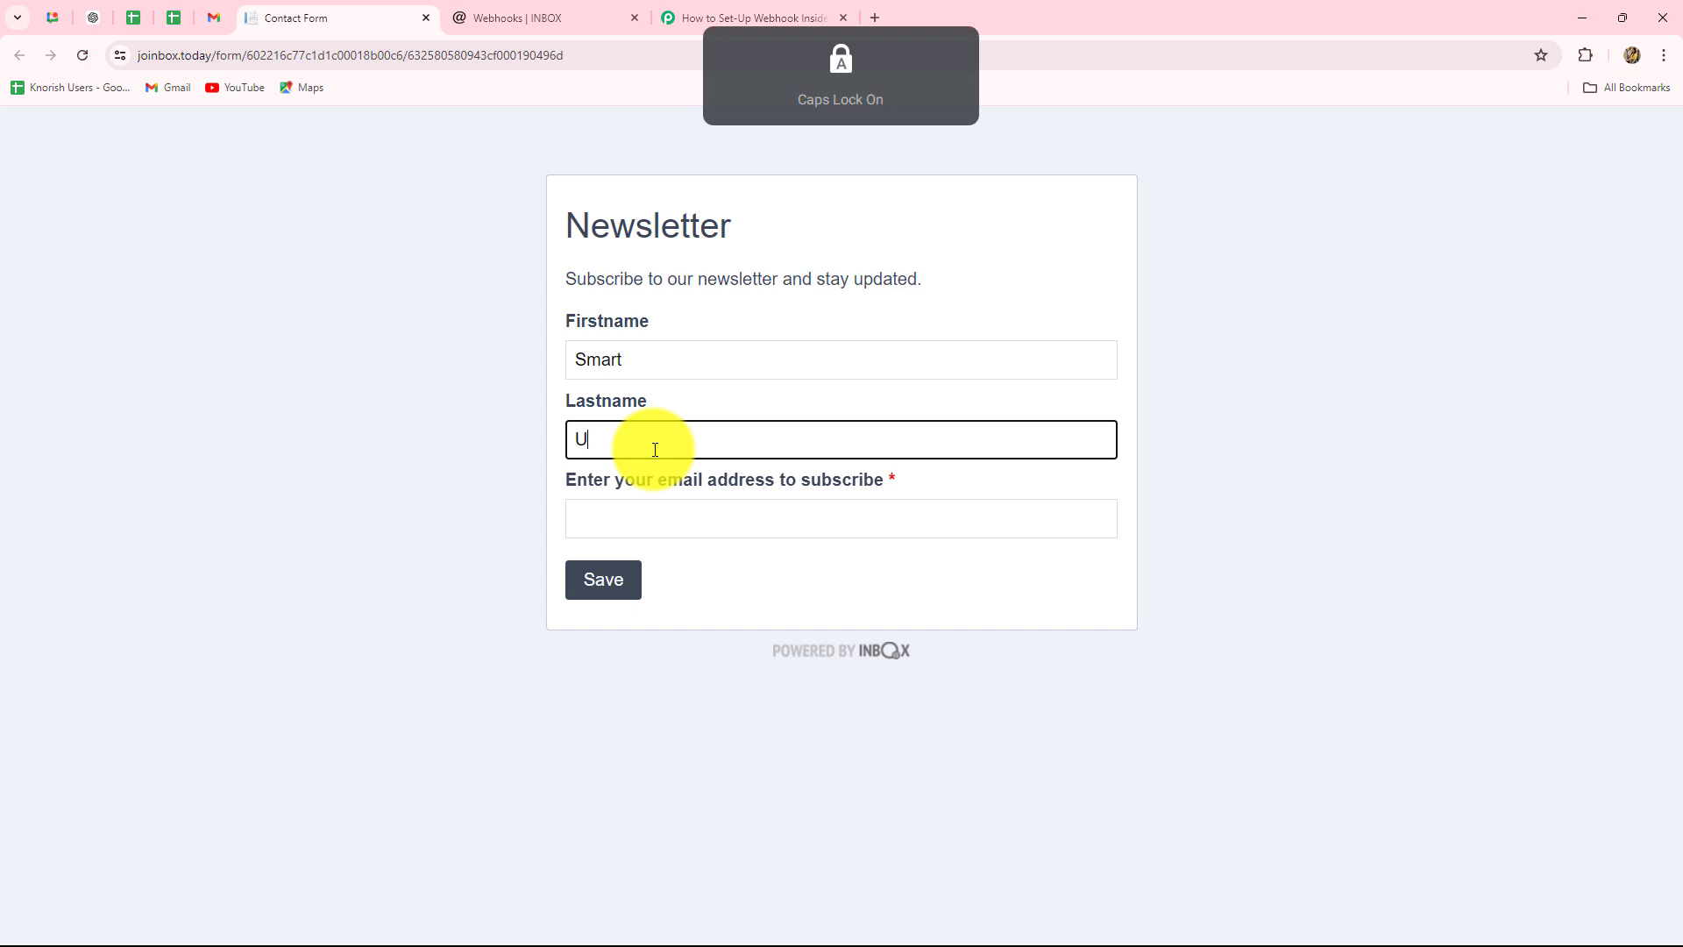
pyautogui.press('capslock')
pyautogui.write('ser')
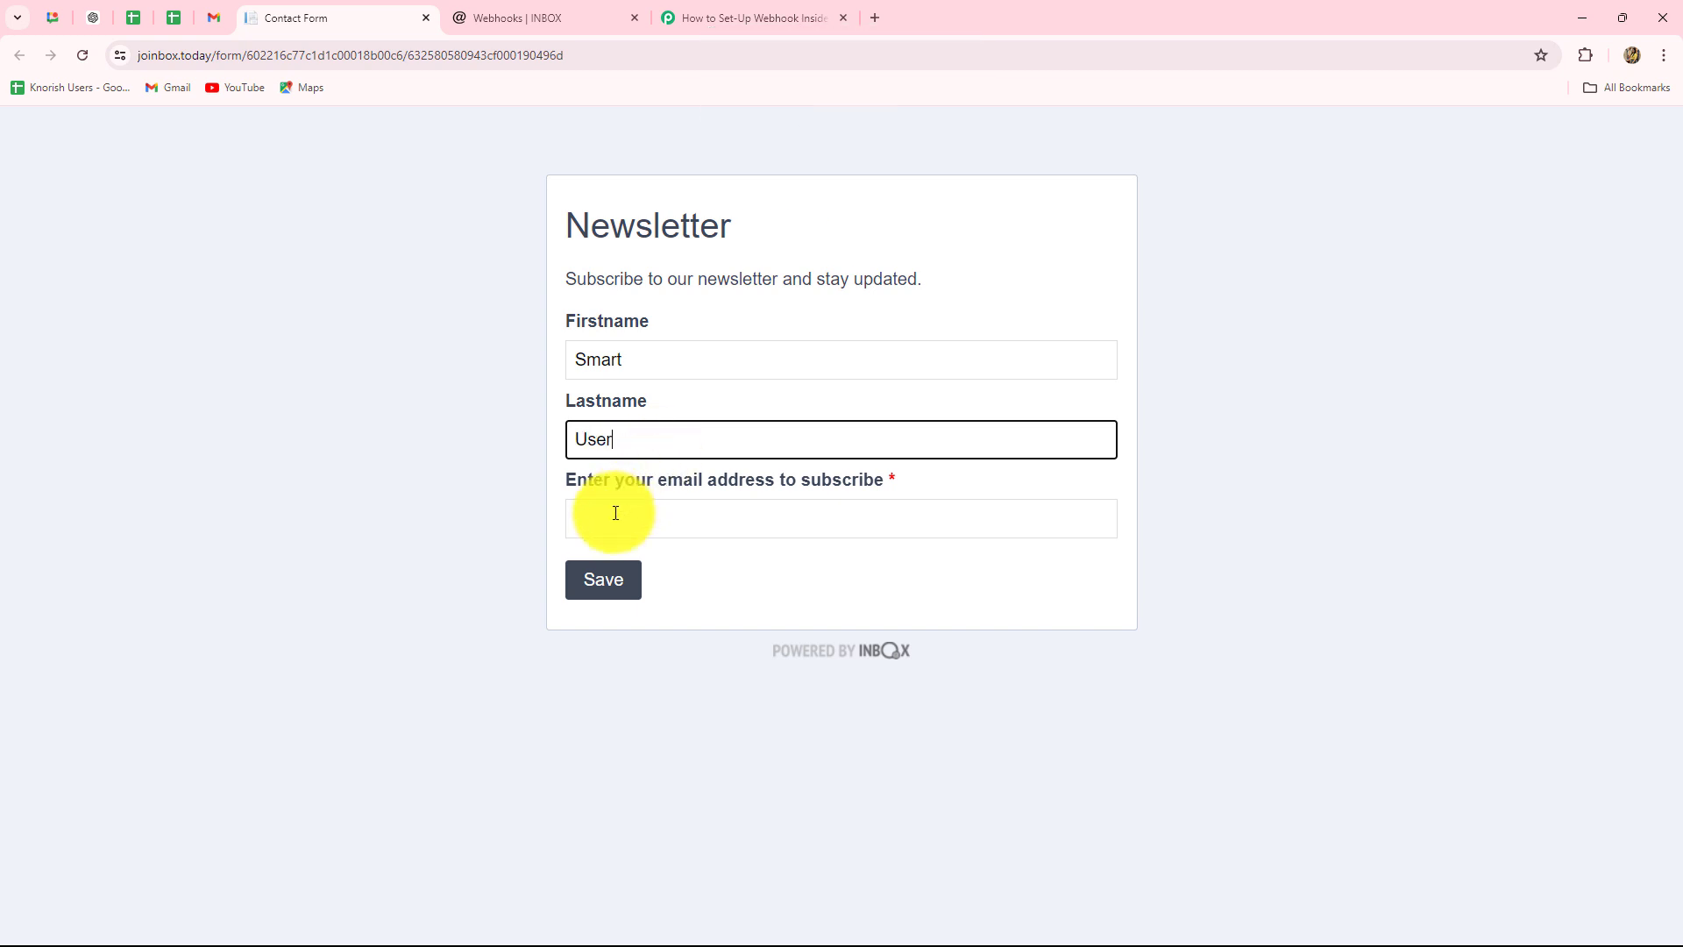
pyautogui.click(615, 513)
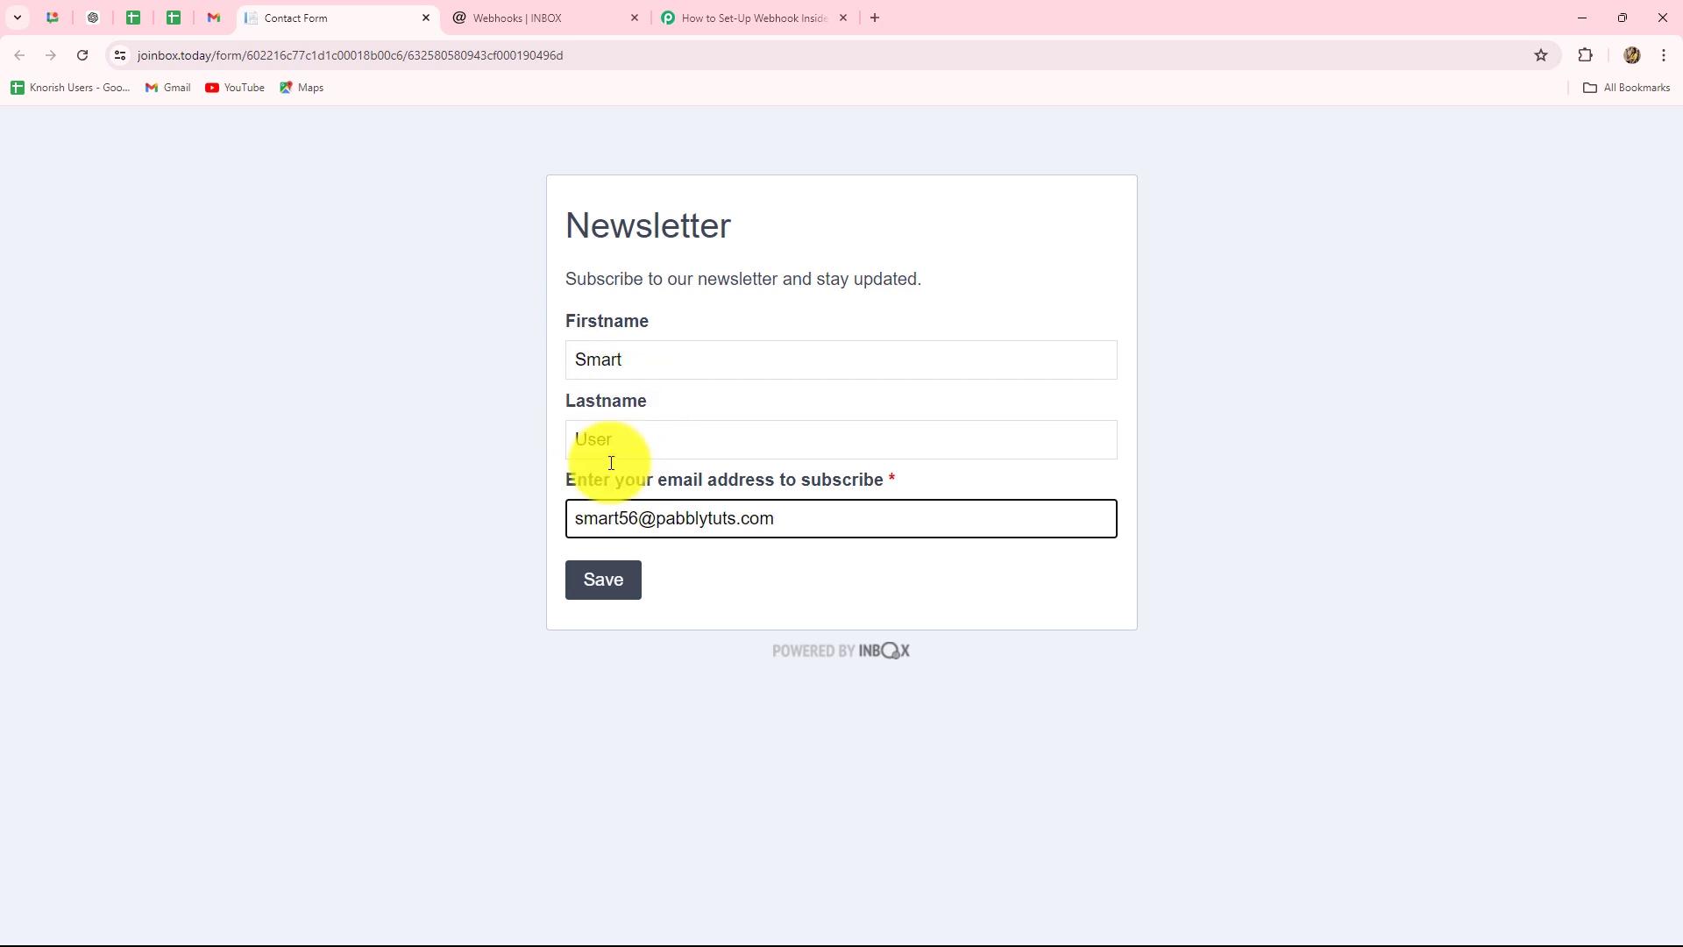
pyautogui.click(636, 584)
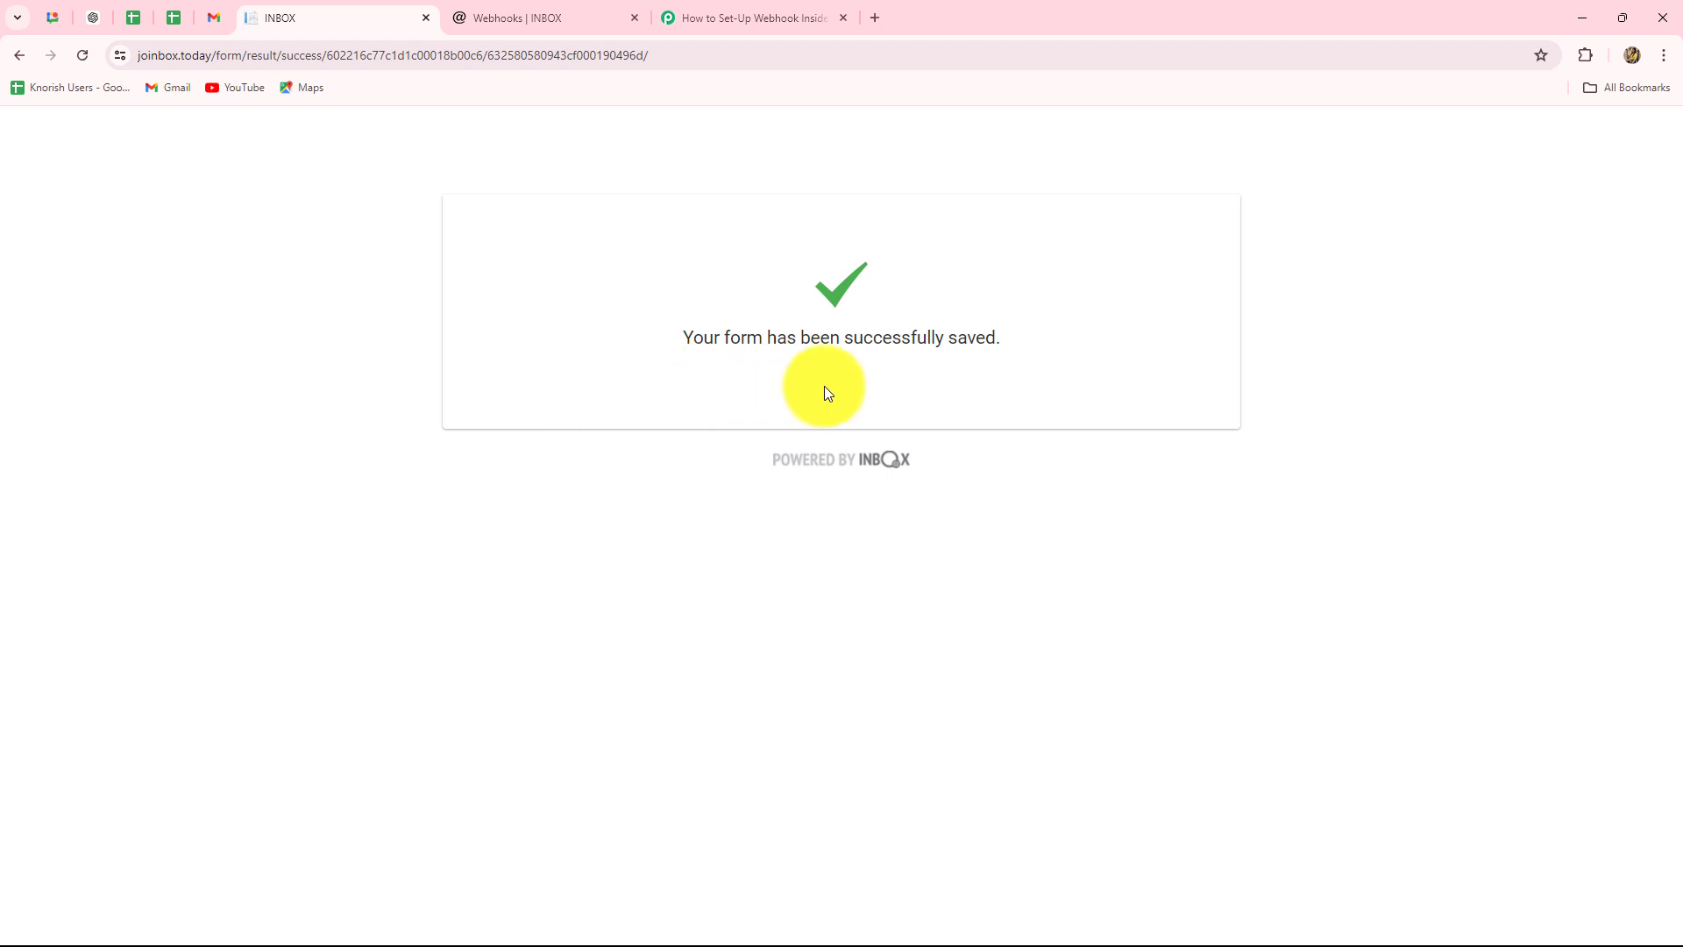
# - Review Response B's UpdateTime, ContactAdded type, Id, Email and ContactListId values in Pabbly Connect
pyautogui.click(707, 16)
pyautogui.scroll(-4, 1458, 491)
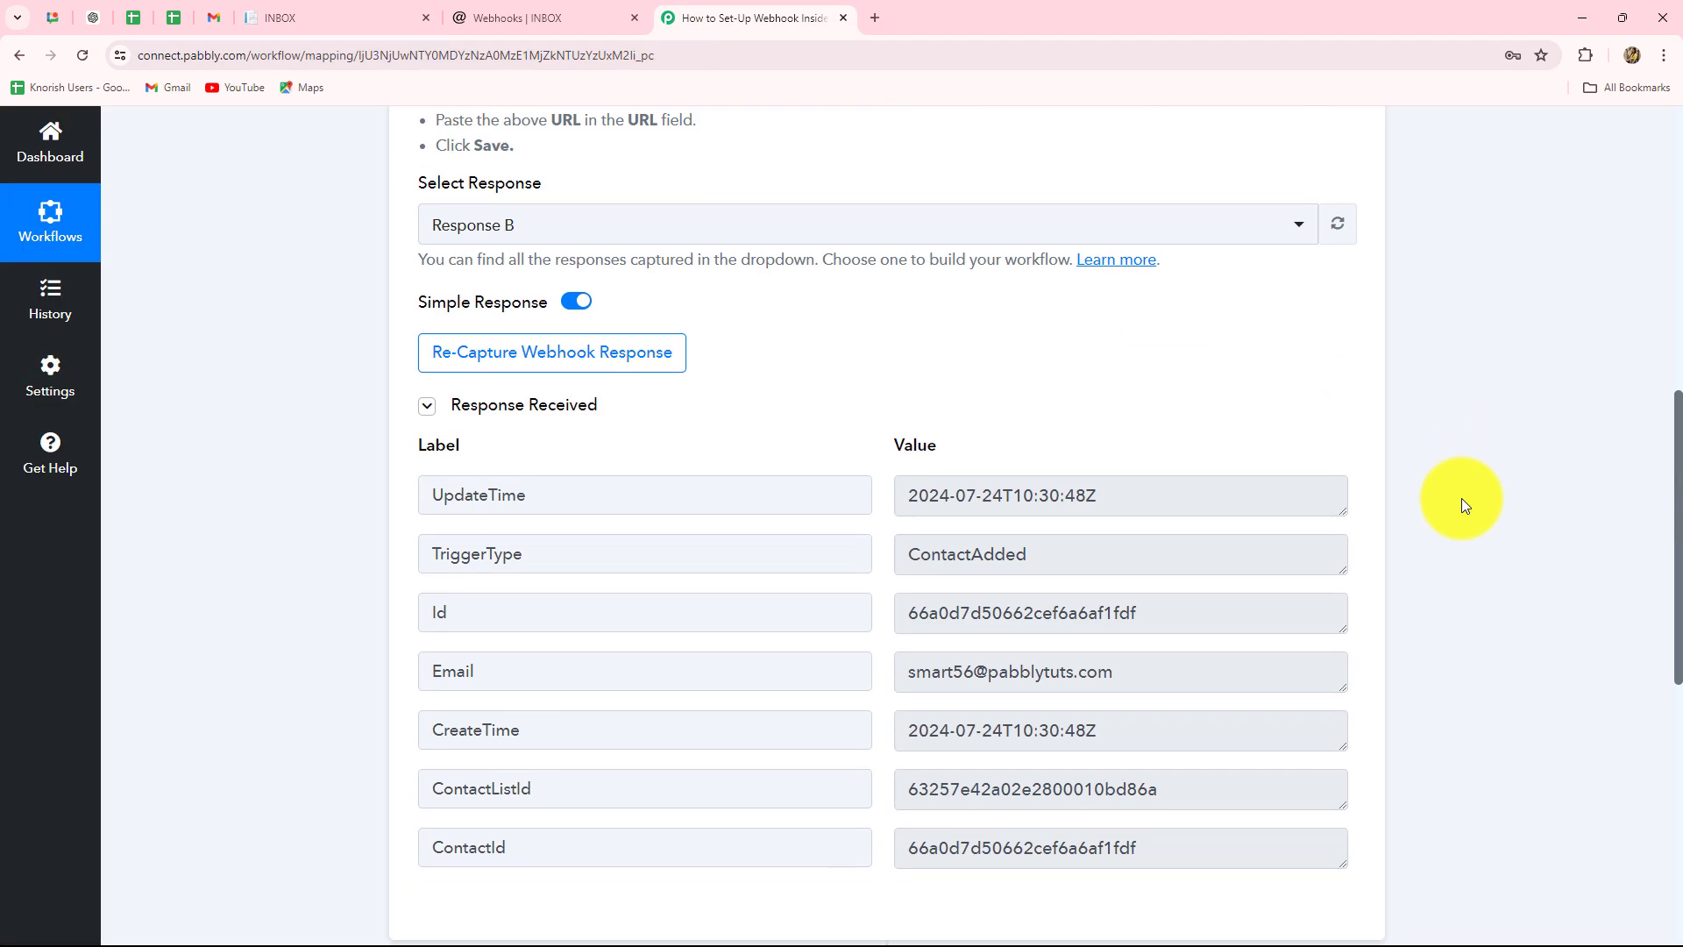
pyautogui.scroll(-3, 1460, 504)
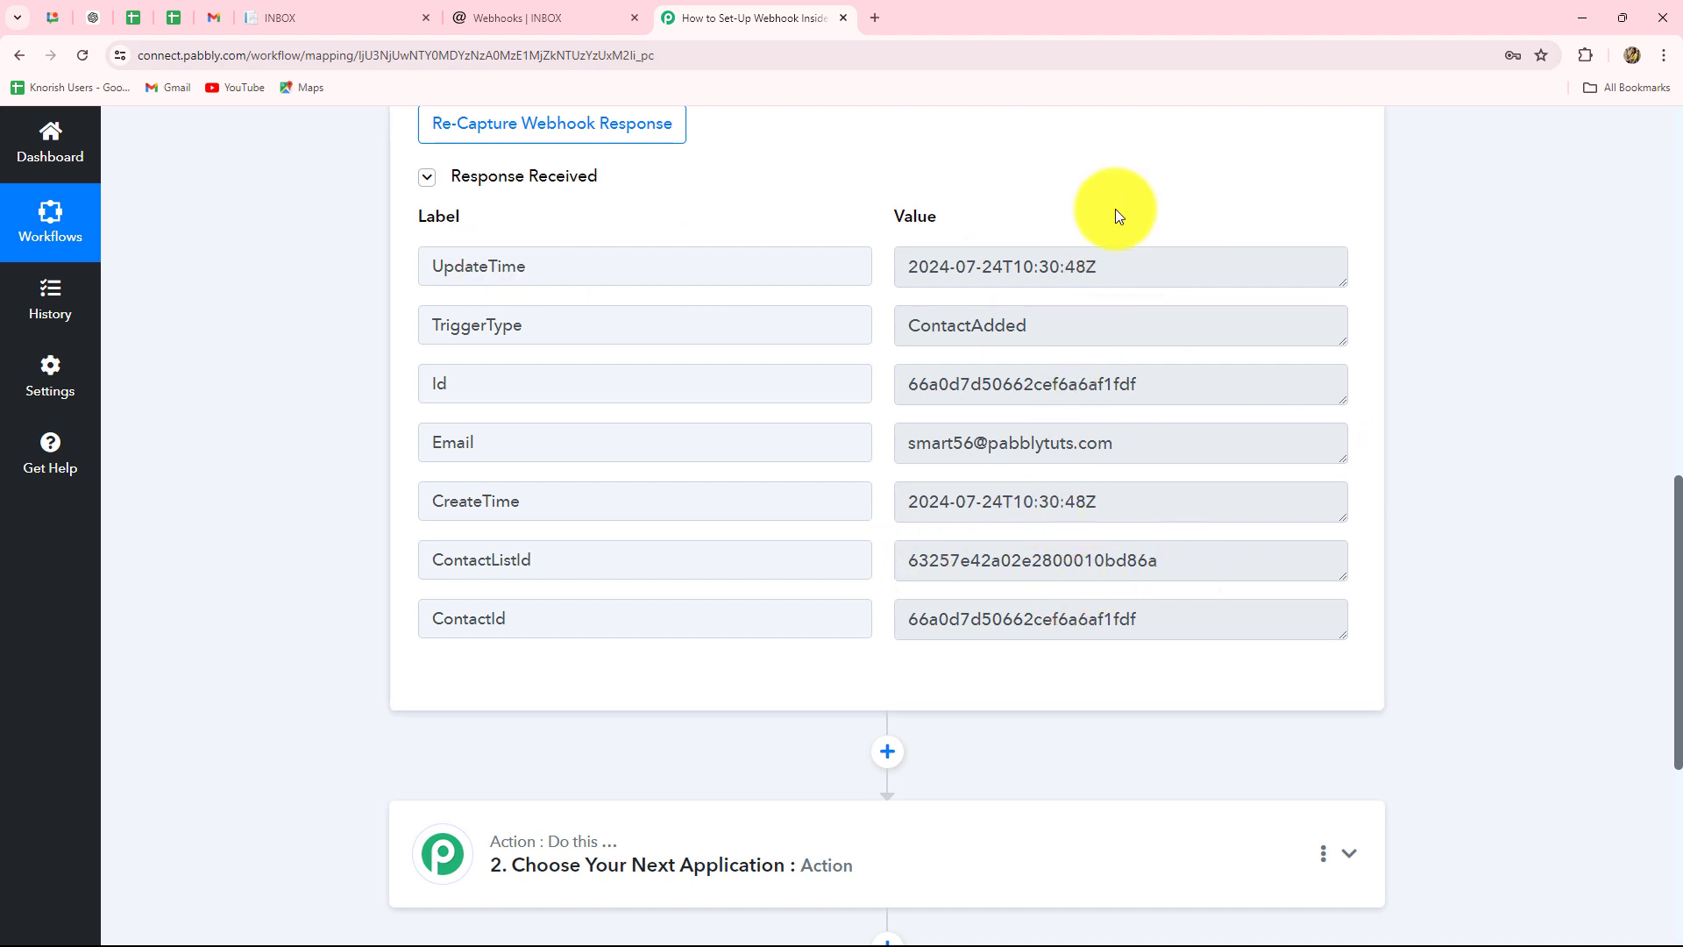
pyautogui.click(1117, 261)
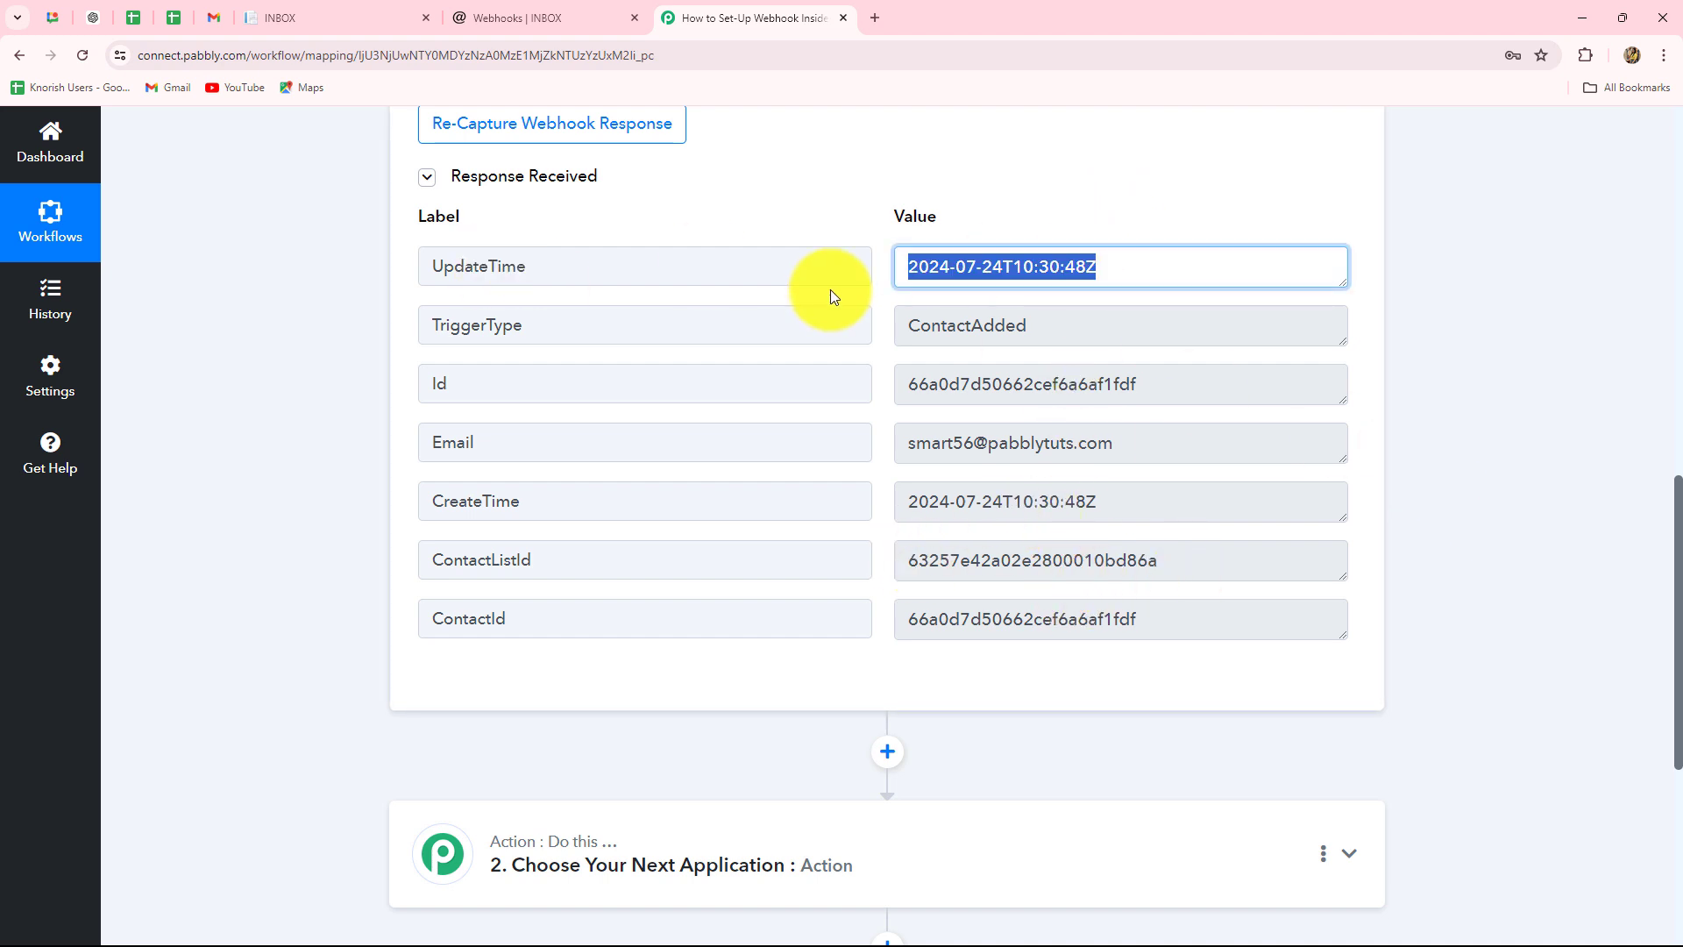
pyautogui.click(1101, 326)
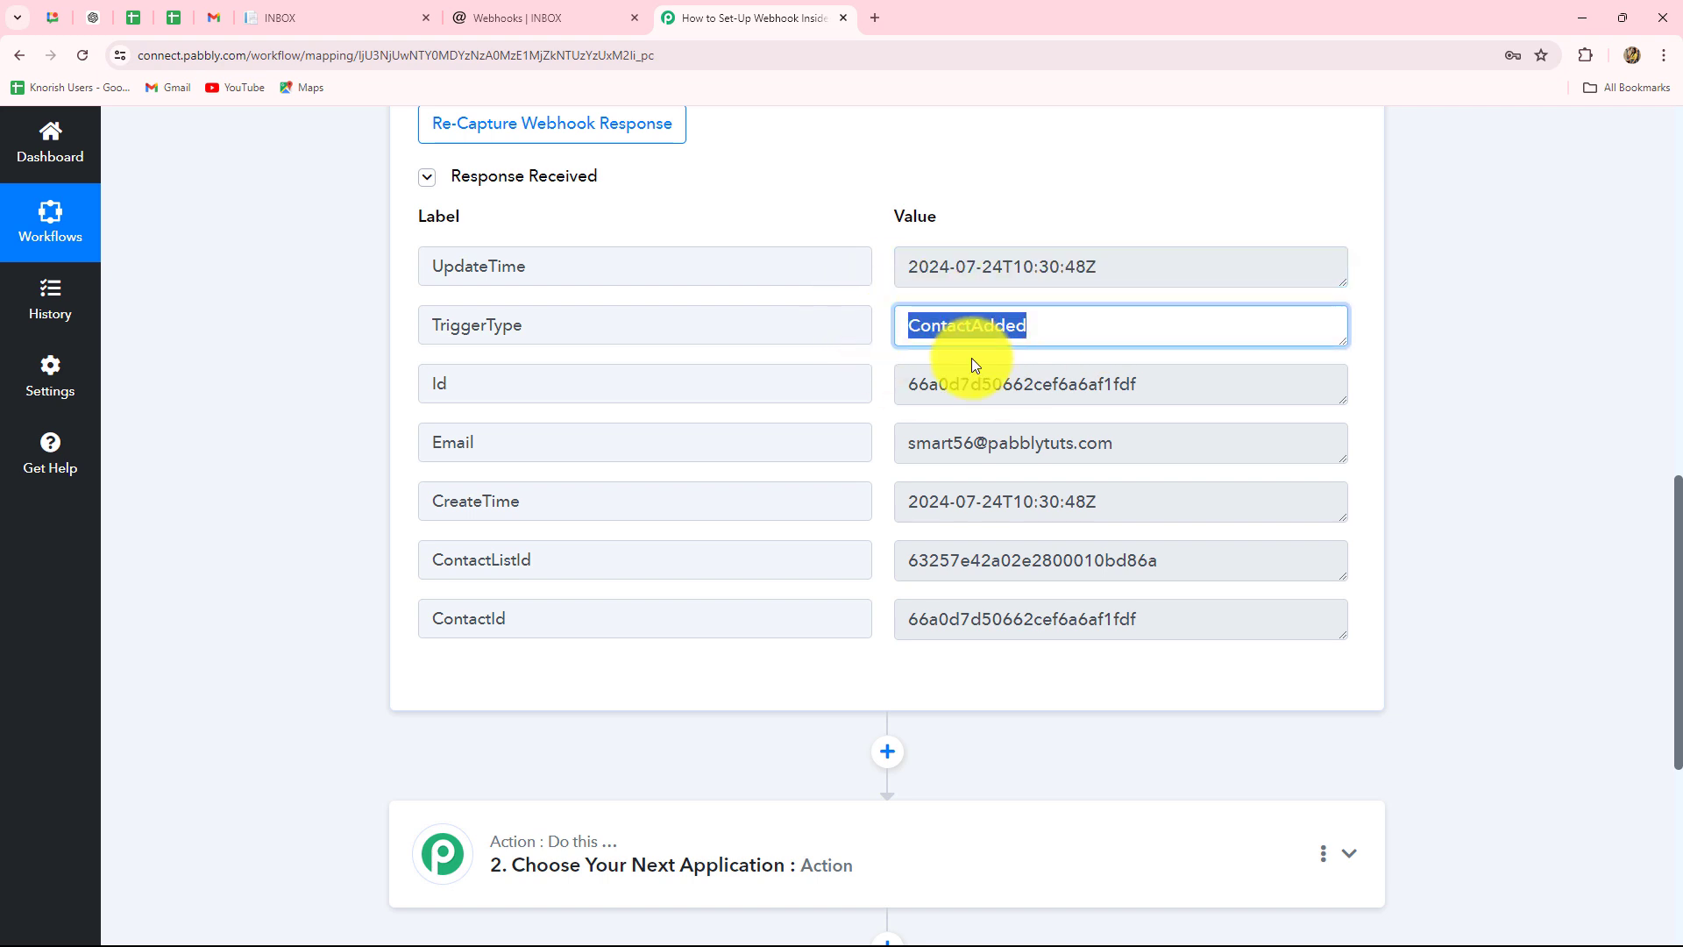
pyautogui.moveTo(917, 384); pyautogui.dragTo(1175, 387)
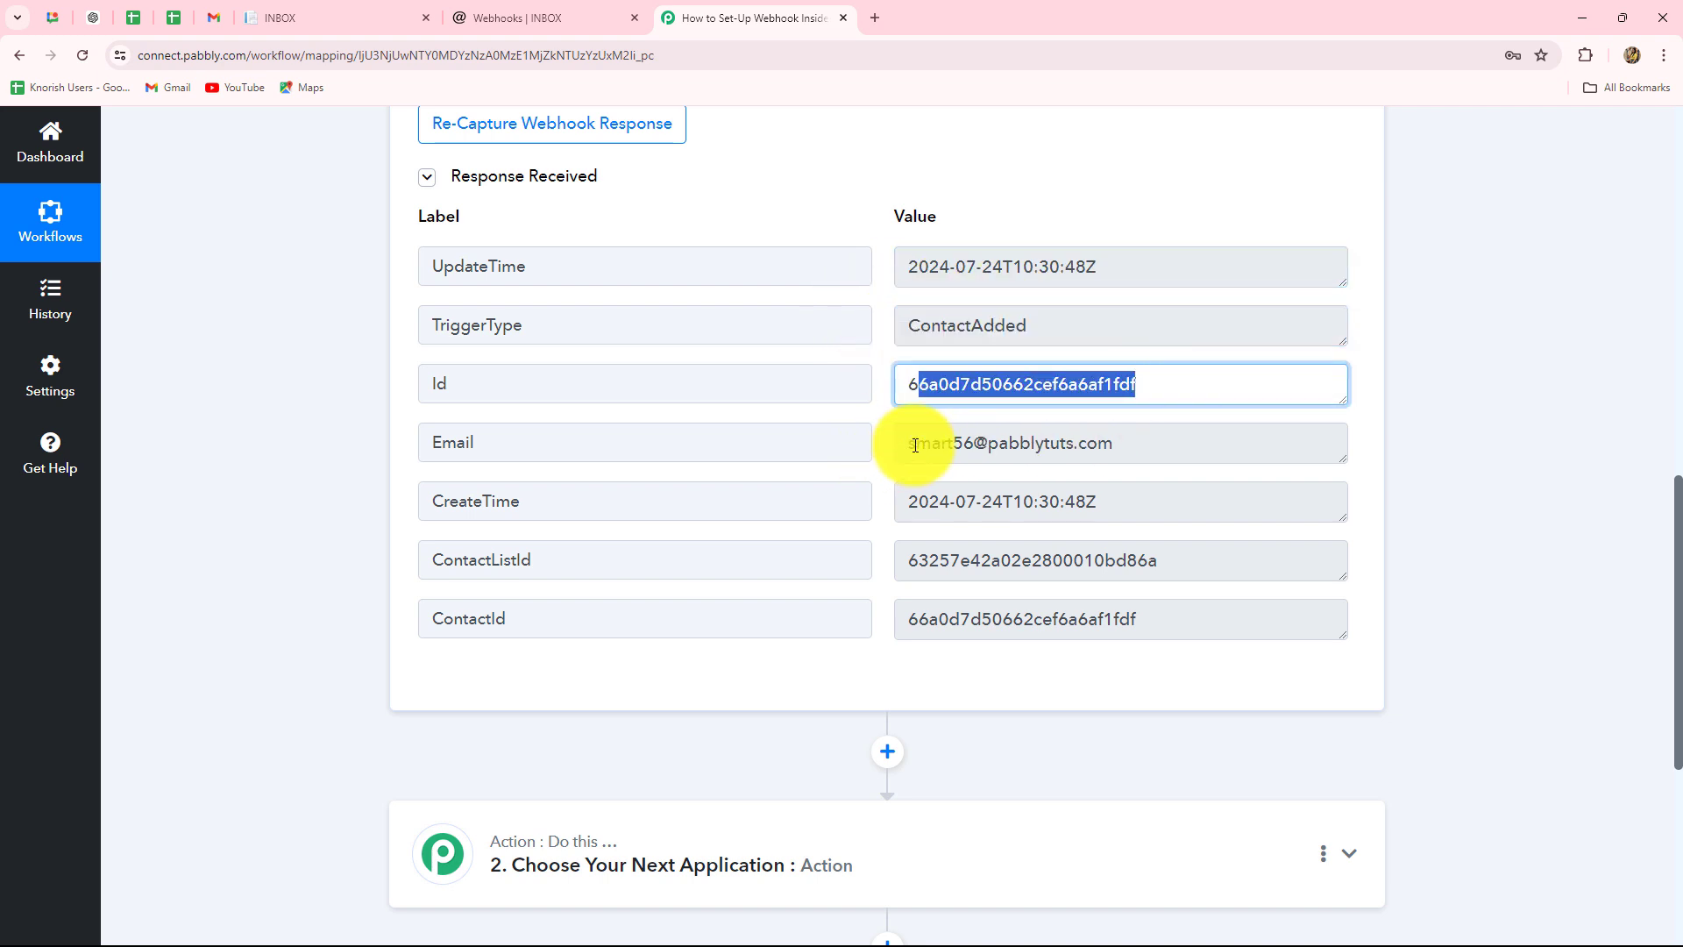
pyautogui.moveTo(915, 444); pyautogui.dragTo(1204, 443)
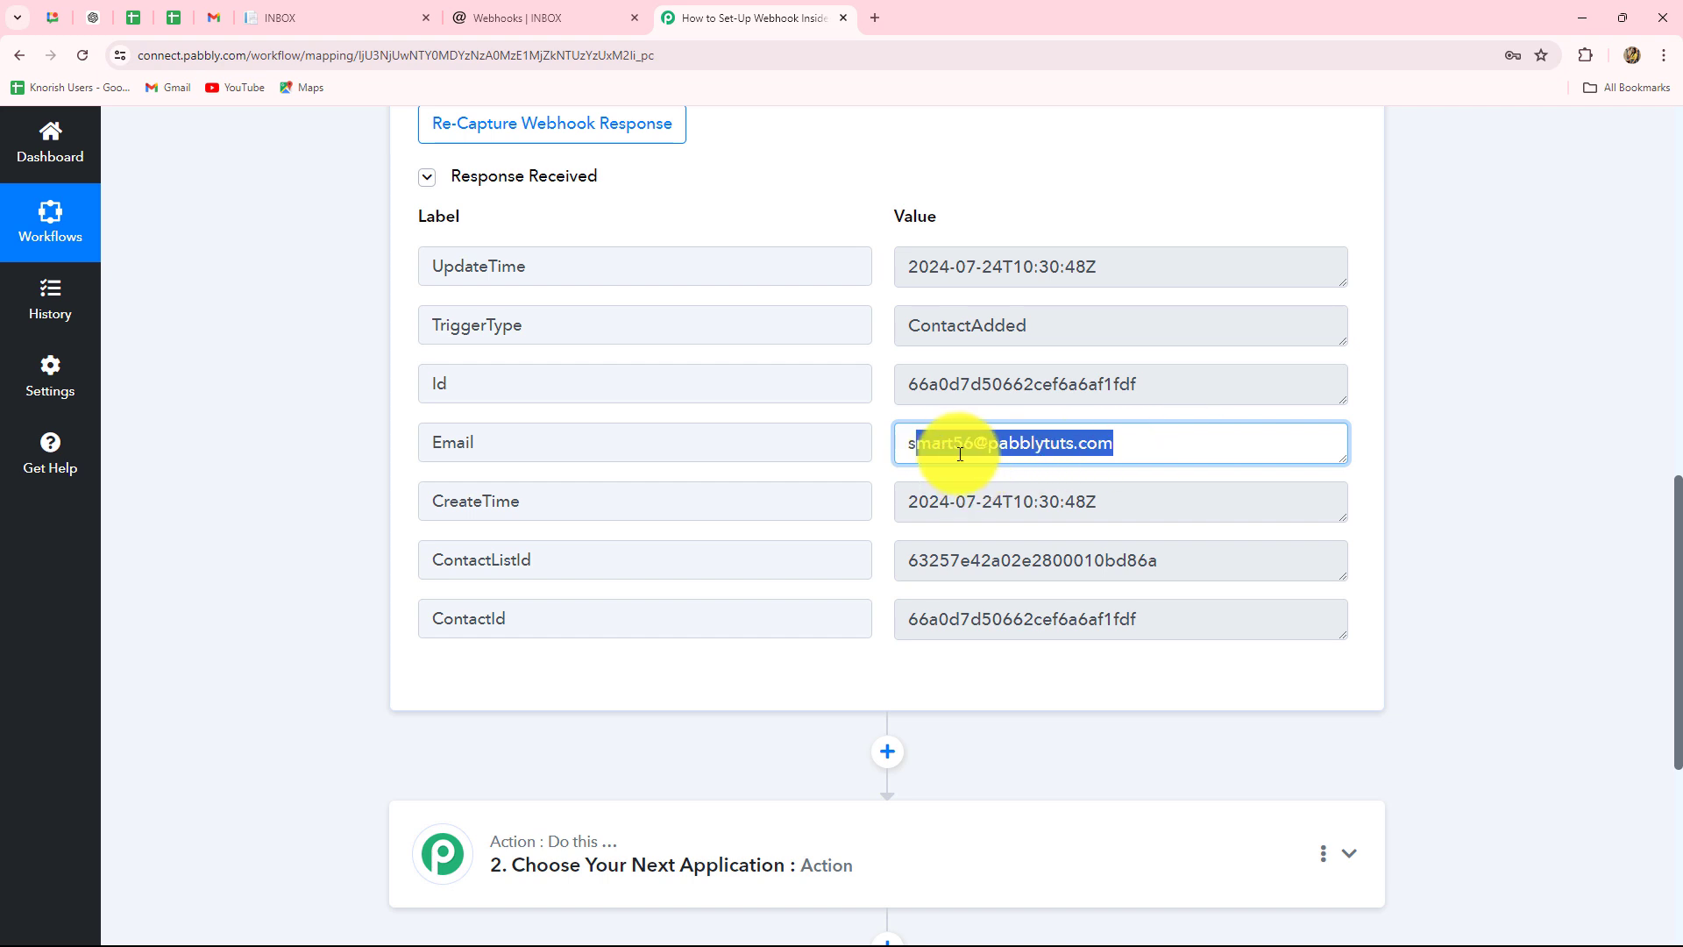
pyautogui.scroll(-2, 1113, 505)
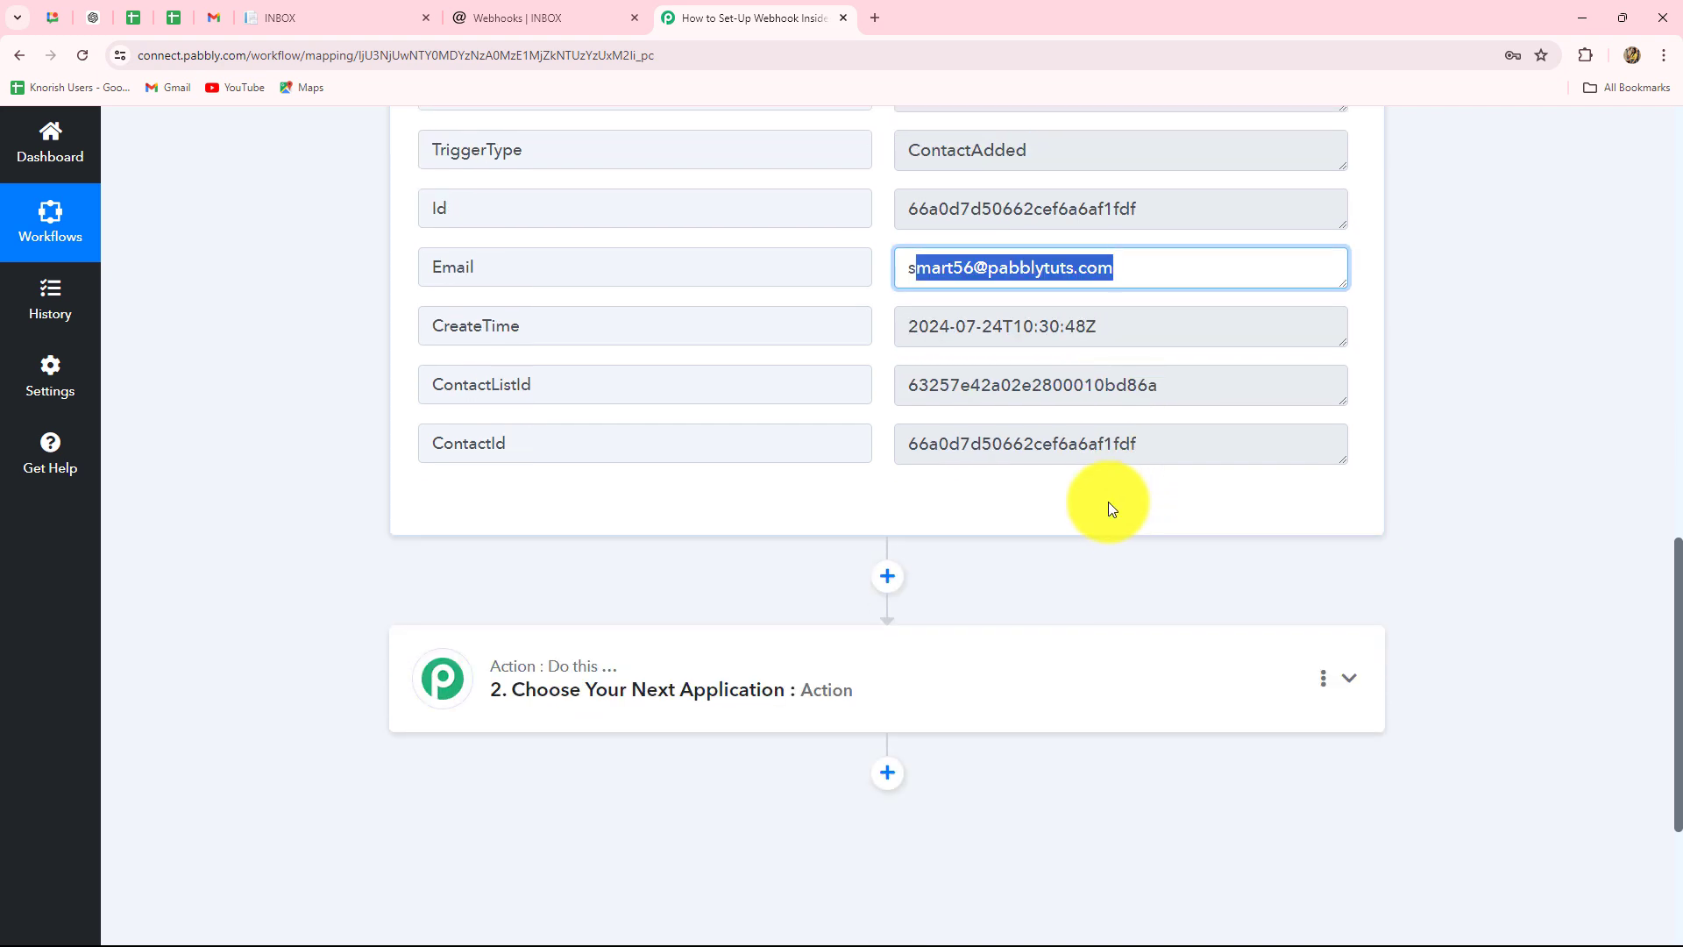
pyautogui.moveTo(913, 391); pyautogui.dragTo(1210, 402)
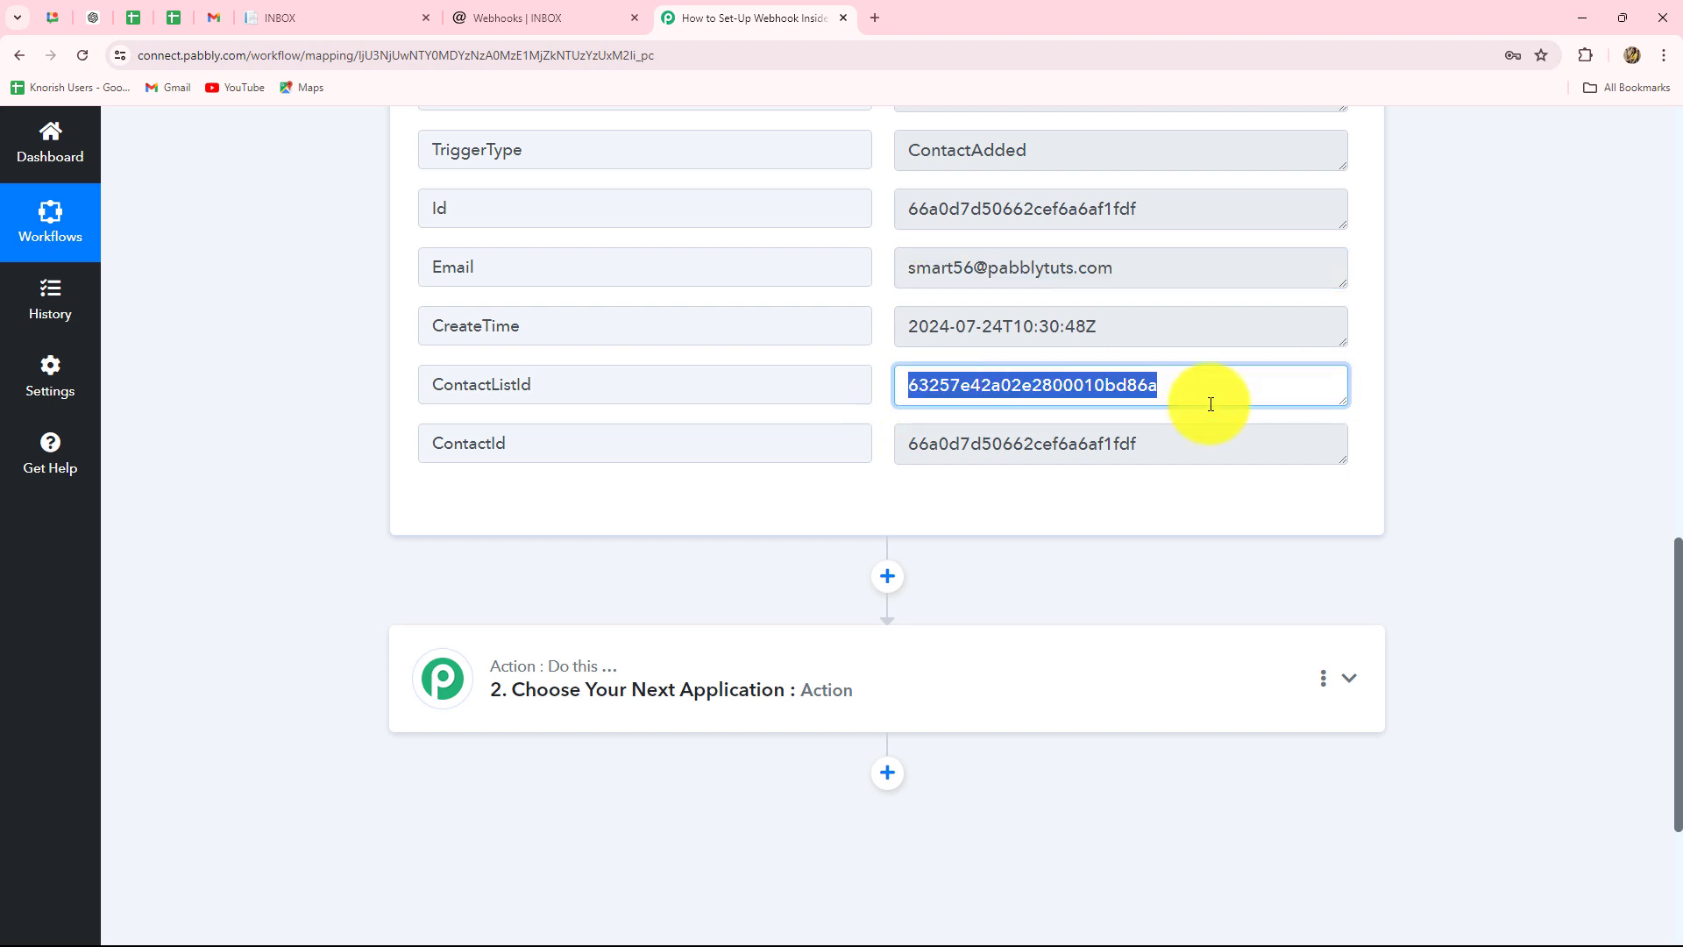
pyautogui.moveTo(881, 452); pyautogui.dragTo(1301, 456)
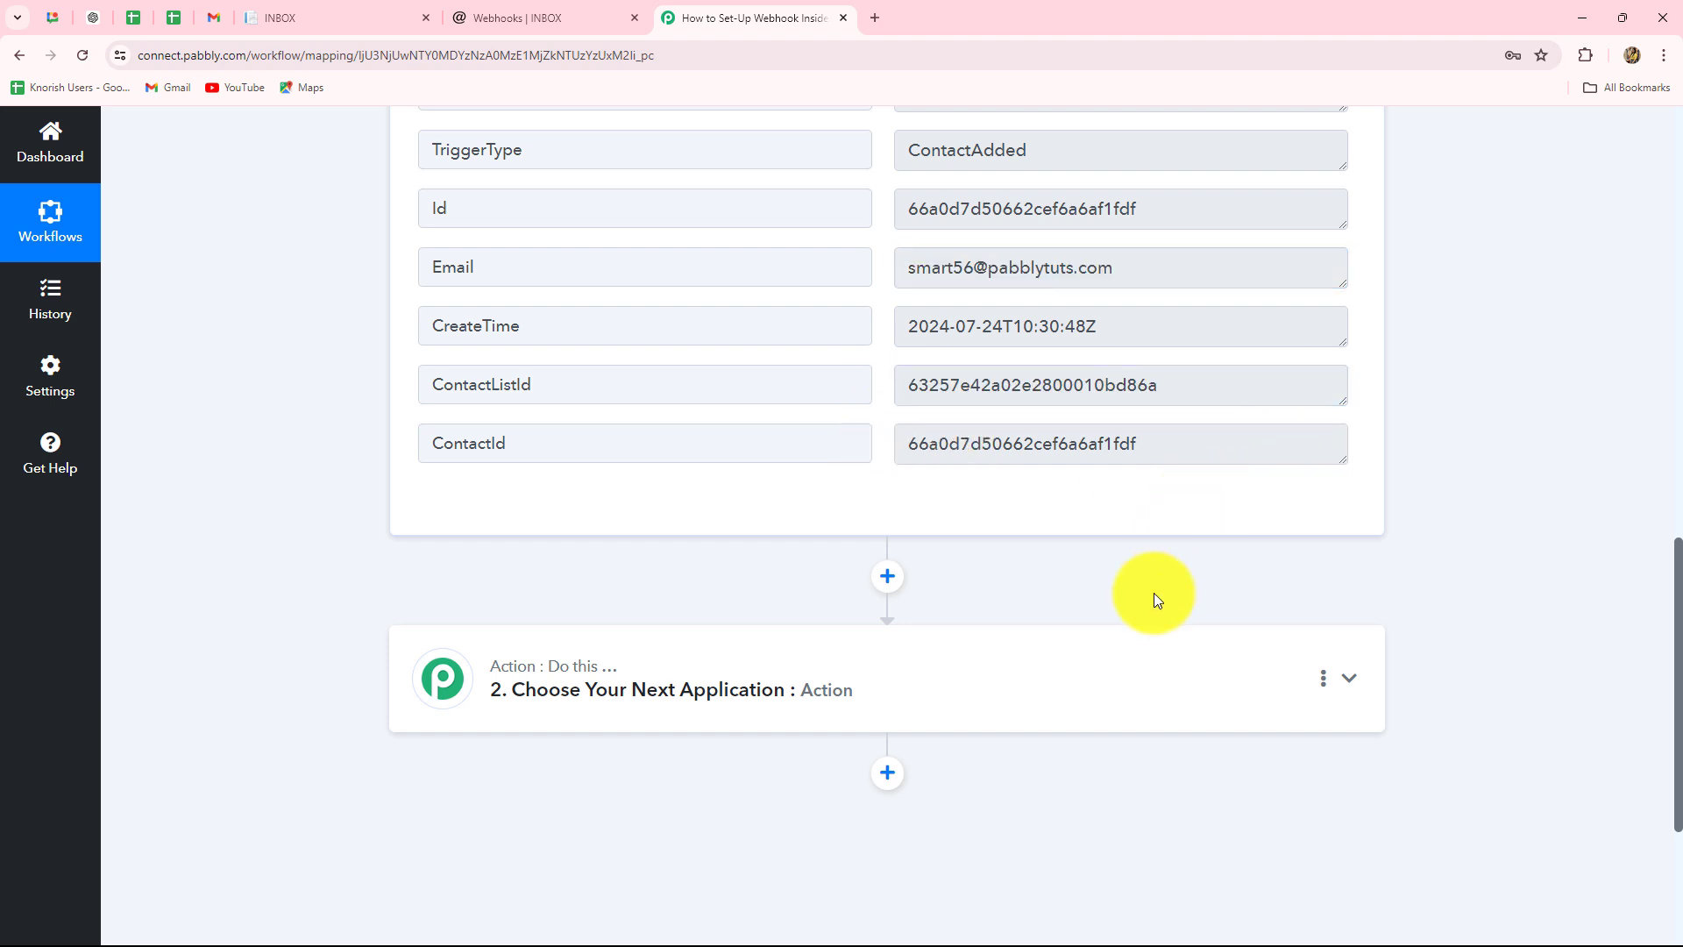
pyautogui.scroll(4, 1161, 600)
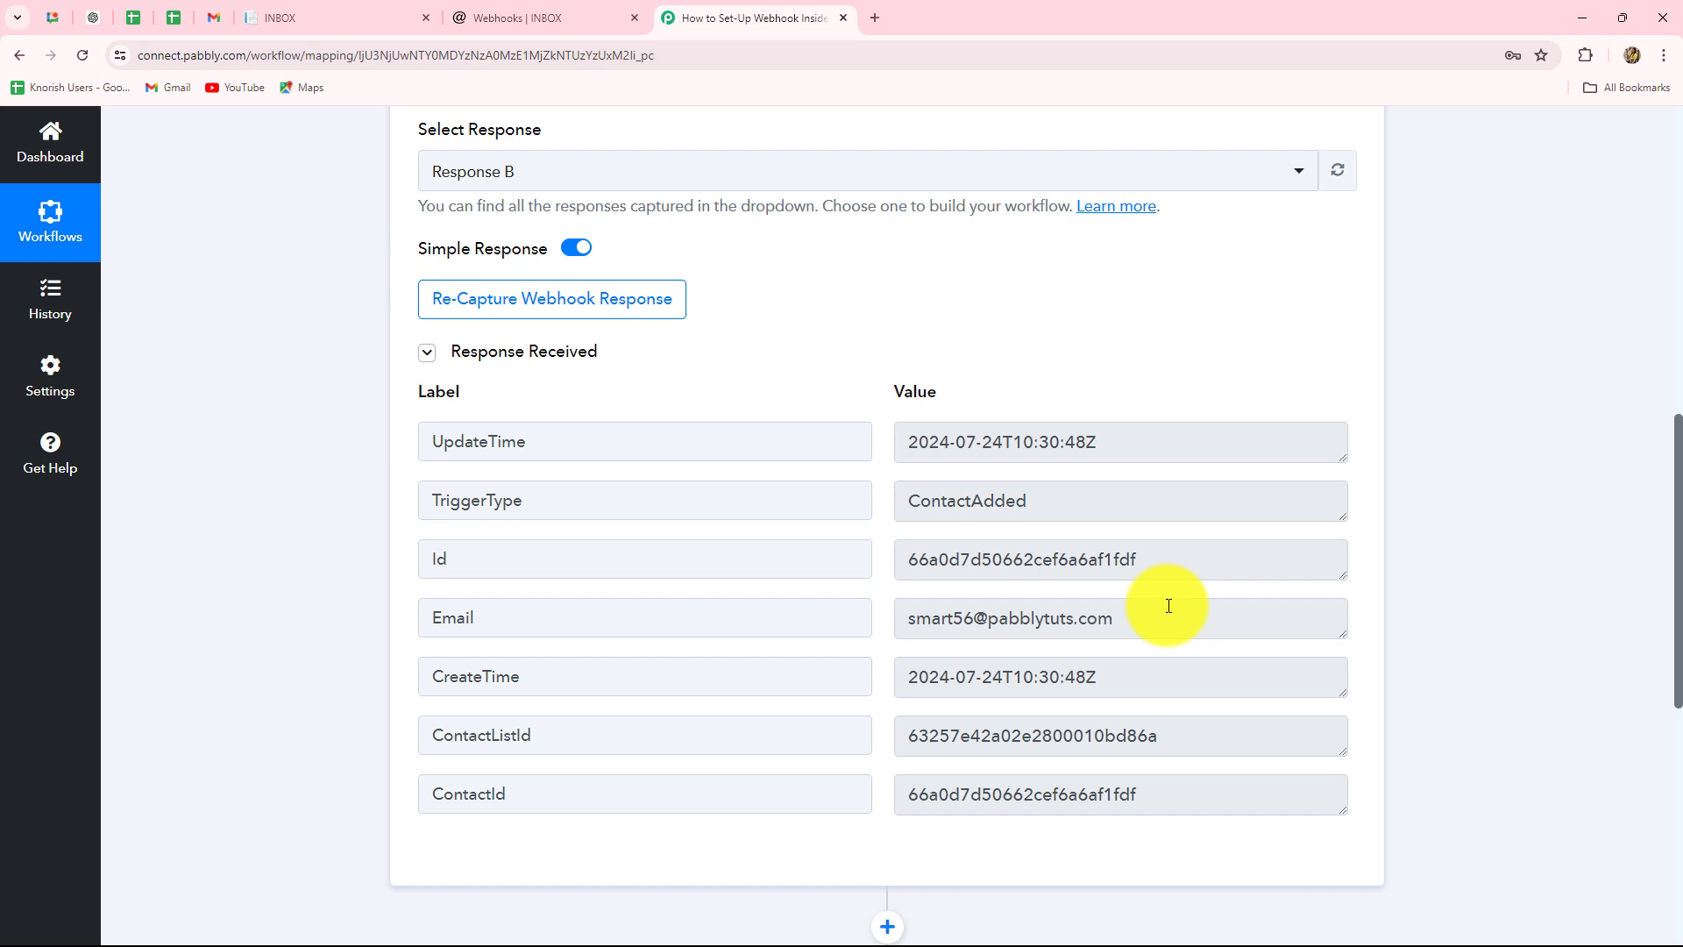
pyautogui.scroll(8, 1194, 590)
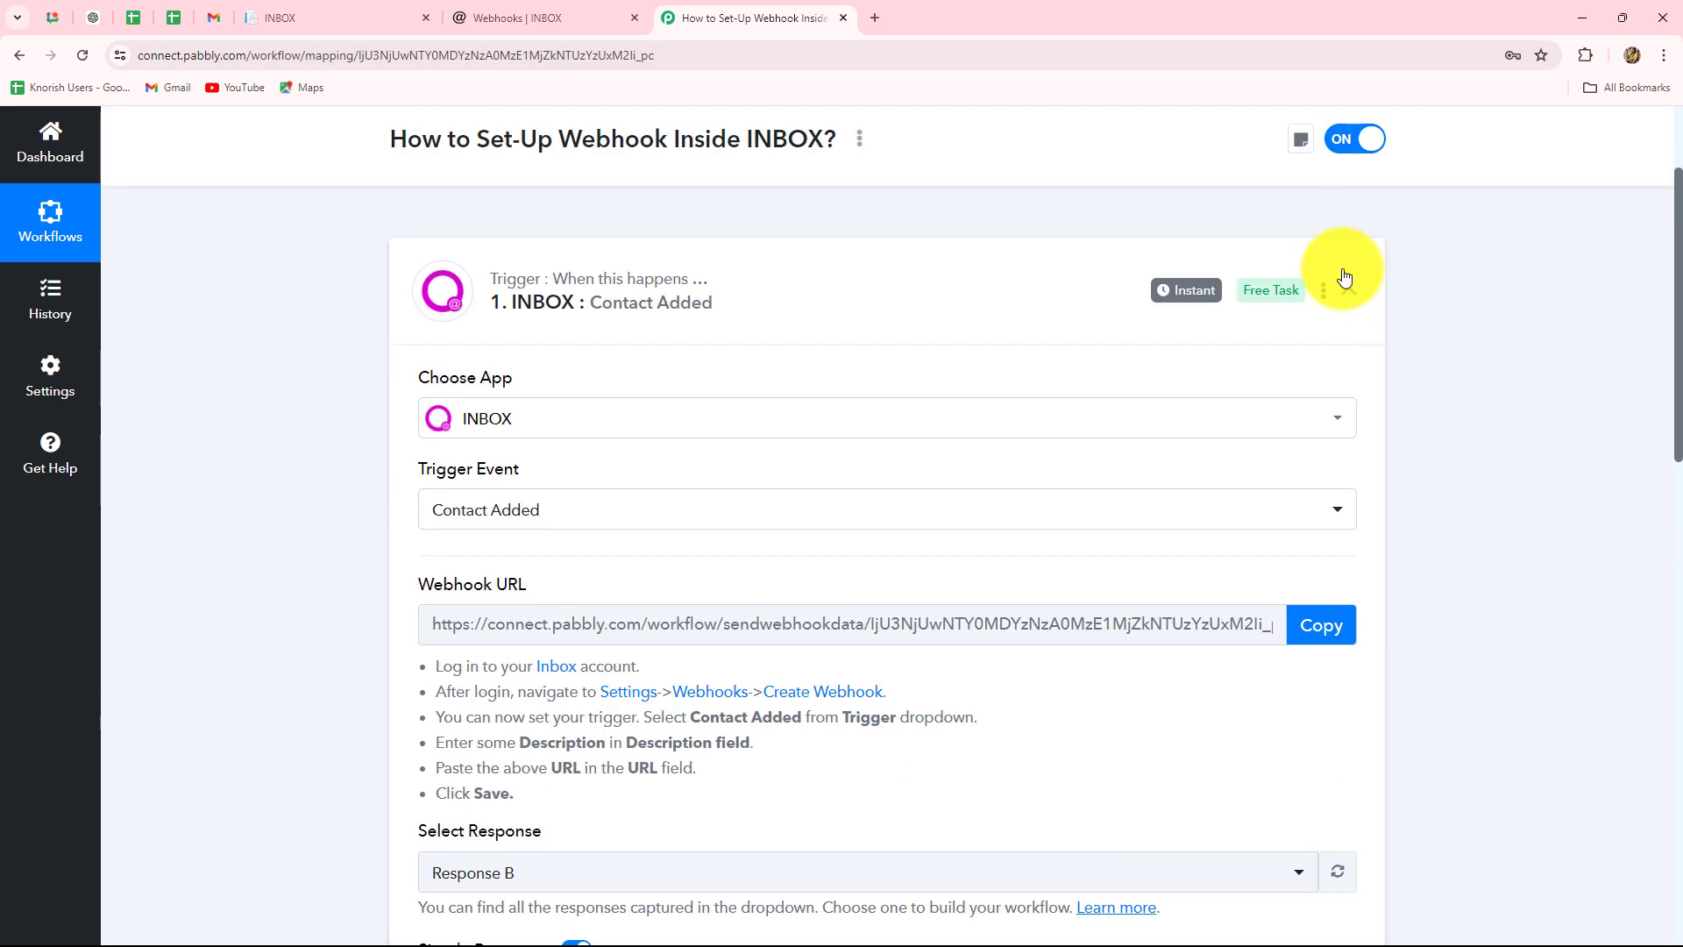
# - Collapse the INBOX : Contact Added trigger step and scroll back to the workflow's top
pyautogui.click(1350, 289)
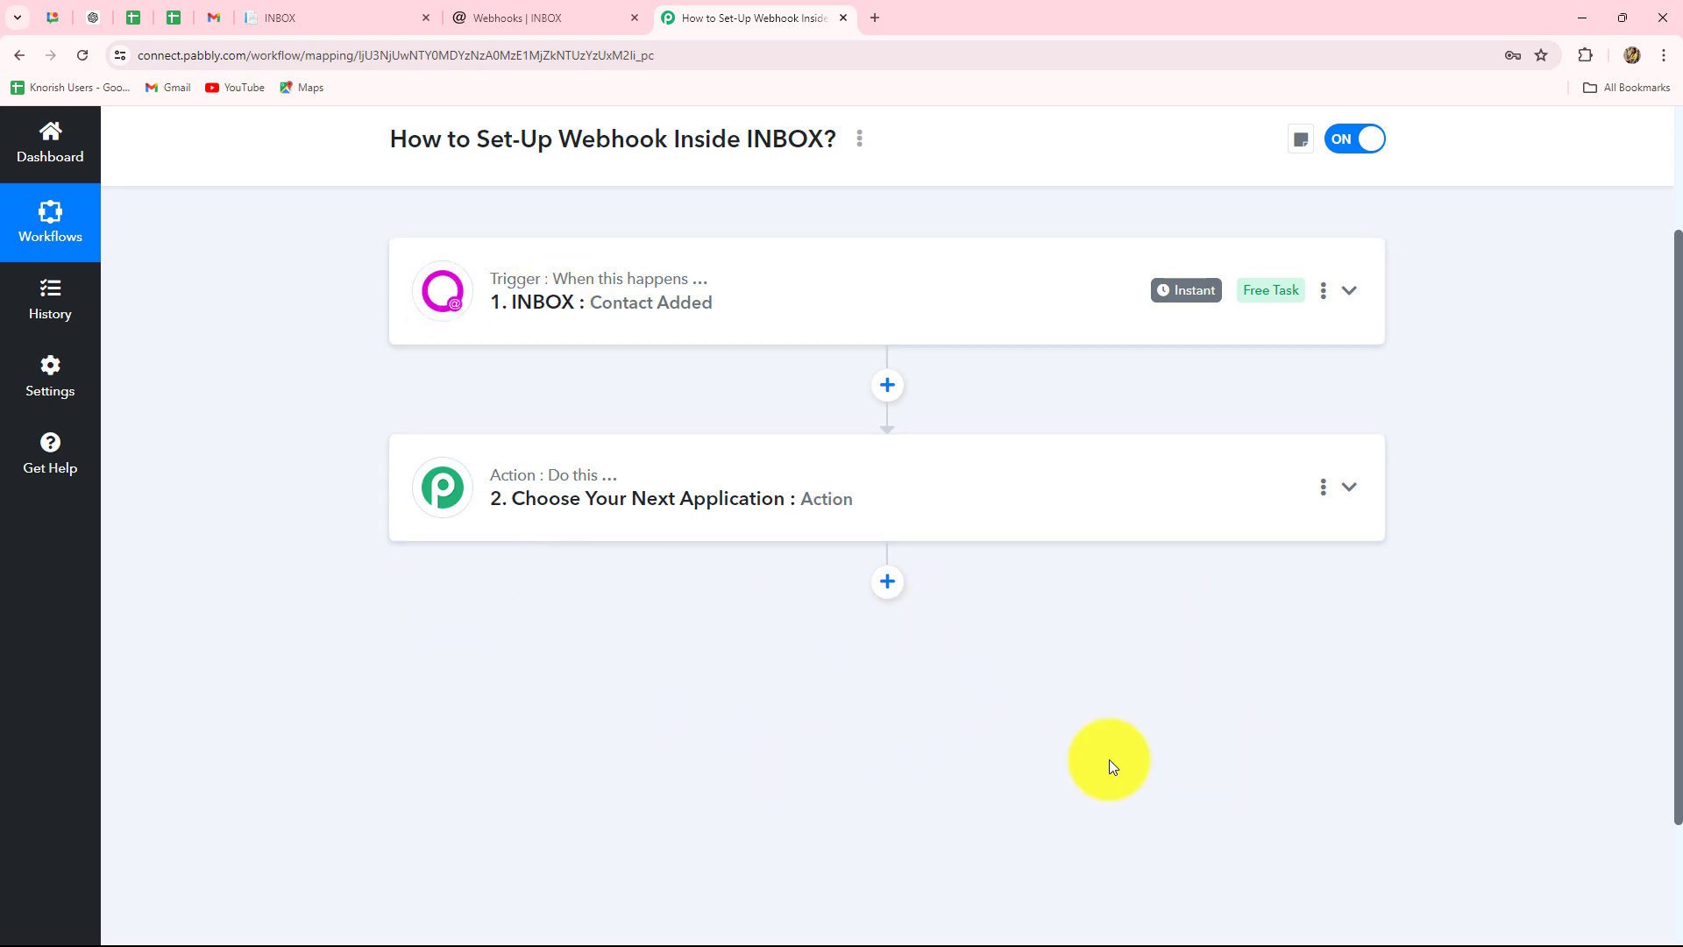
pyautogui.scroll(1, 1052, 754)
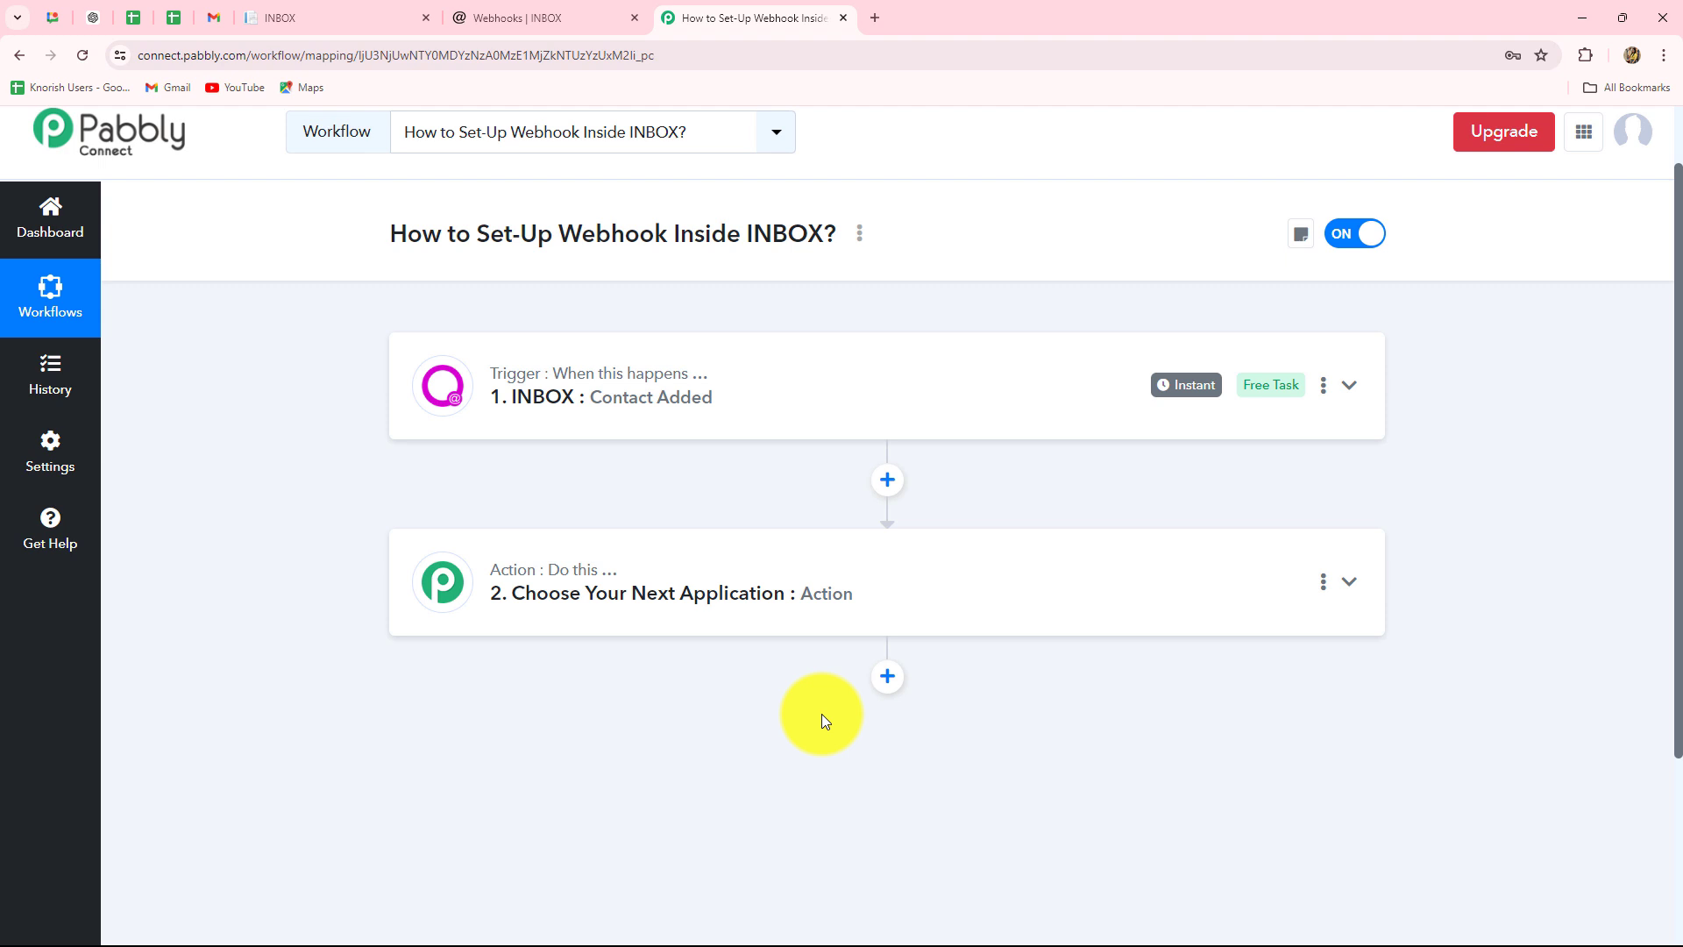